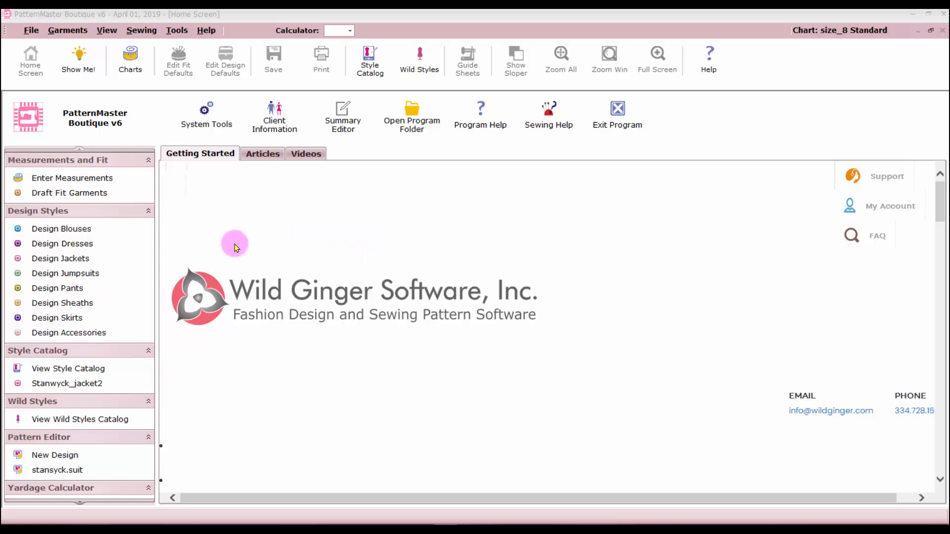
Open the patterns of the Stanwyck_jacket2 style and read the shawl collar and facing instructions in its guide sheet.
click(88, 383)
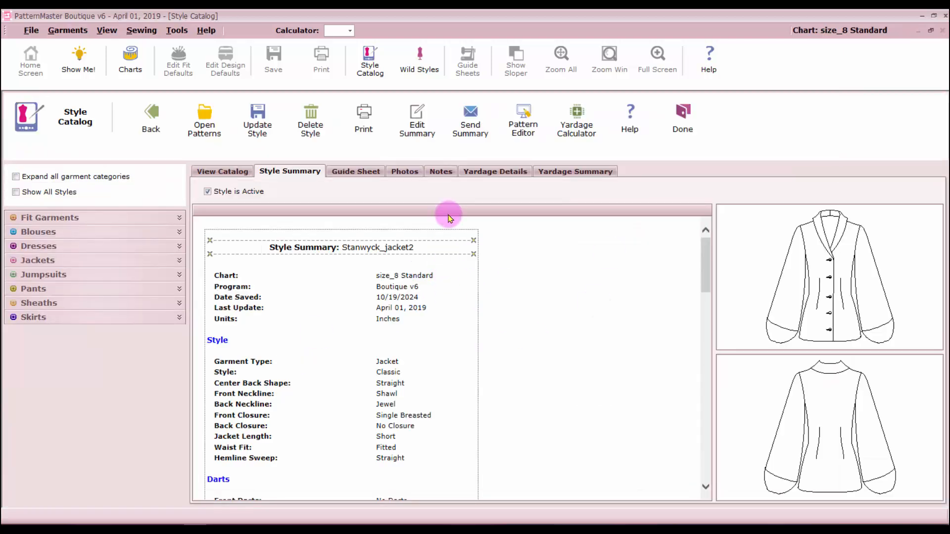
click(203, 121)
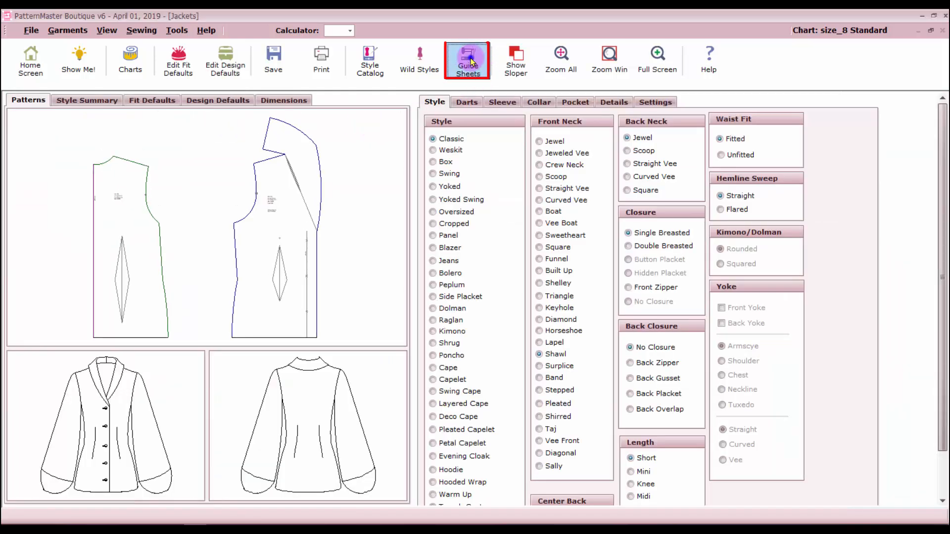
click(471, 62)
scroll(352, 324, down, 10)
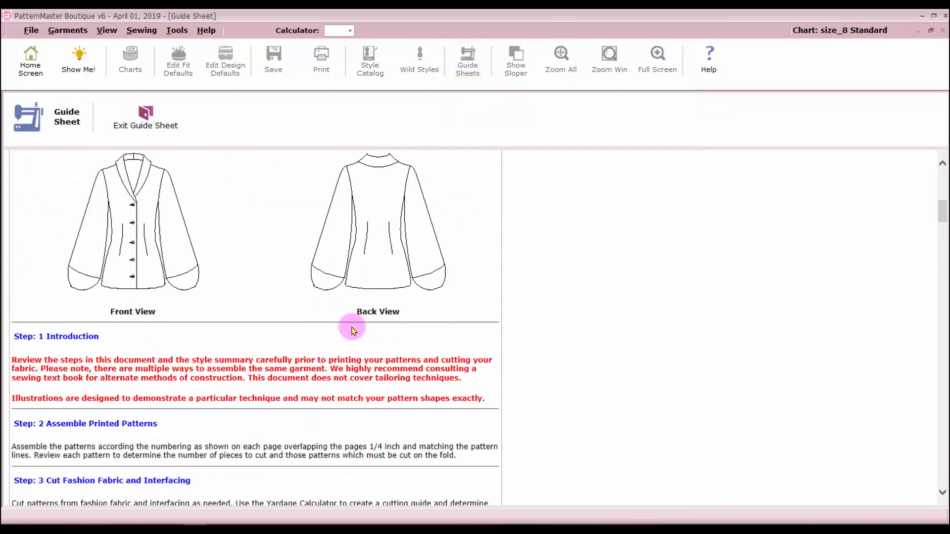
scroll(353, 329, down, 15)
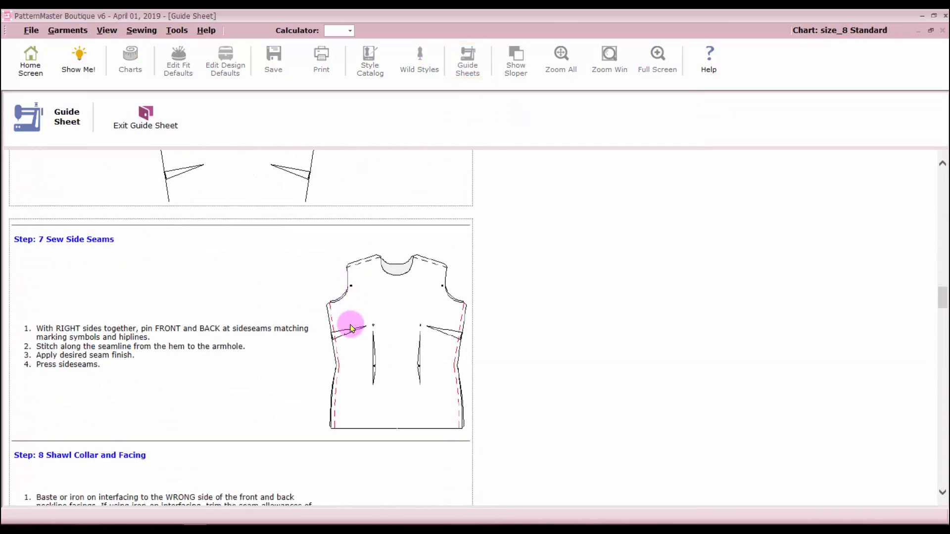
scroll(351, 328, down, 6)
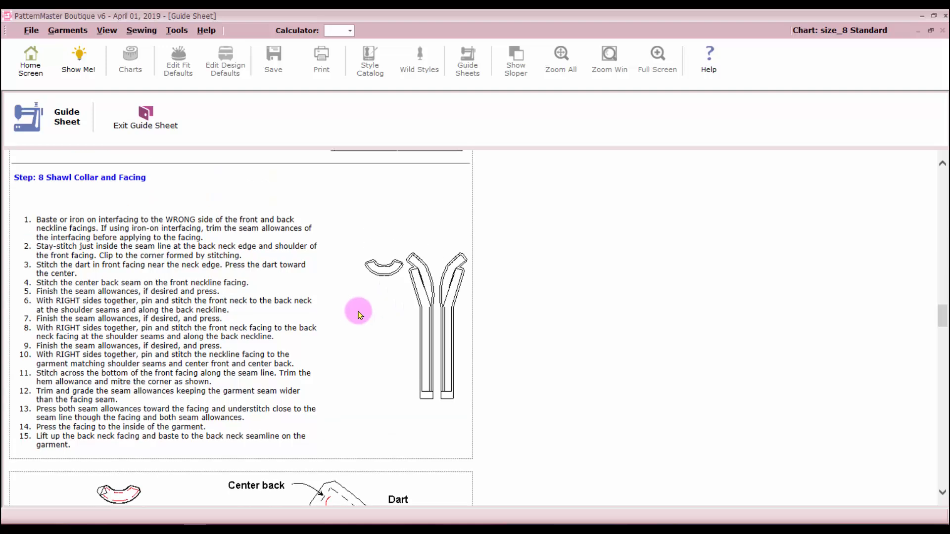
scroll(358, 315, up, 1)
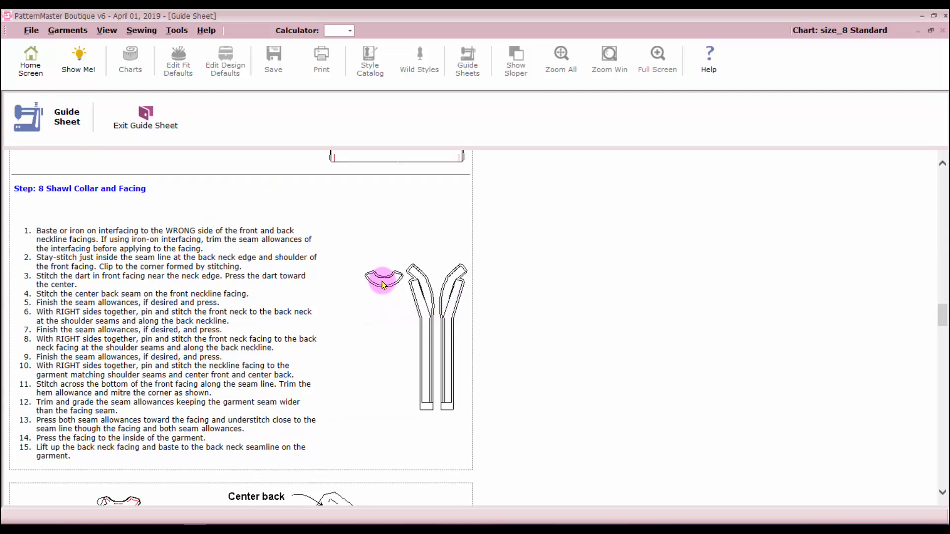
scroll(335, 352, down, 5)
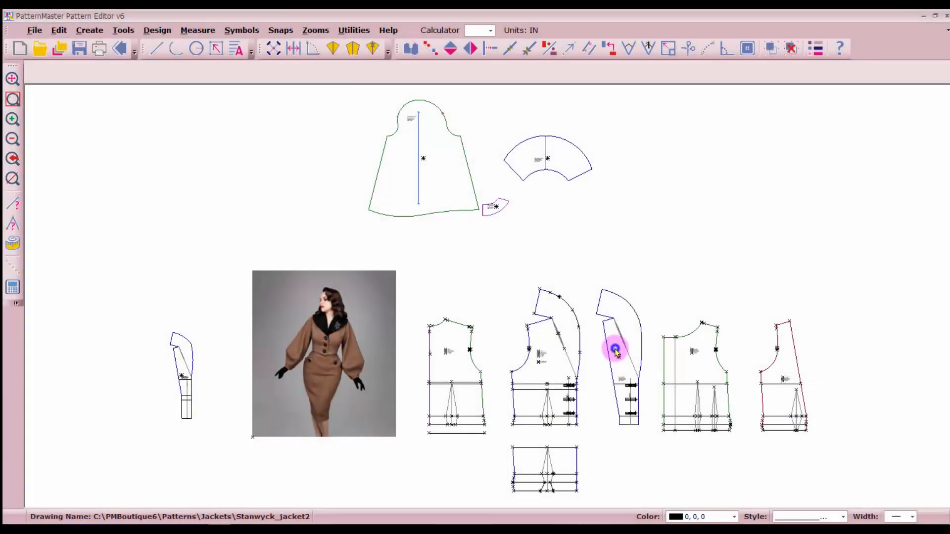
Copy the shawl front facing and the back facing to the empty area beyond the other jacket pieces.
click(615, 350)
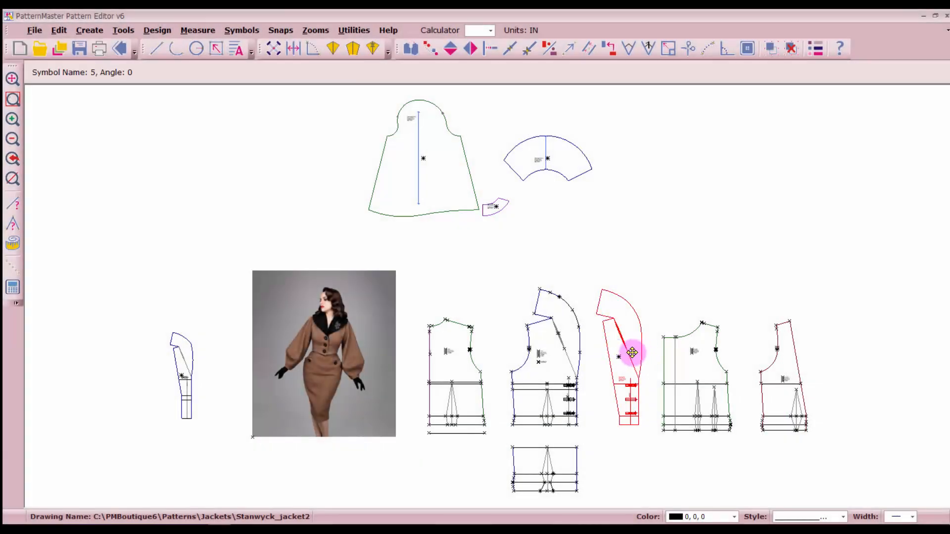
click(496, 211)
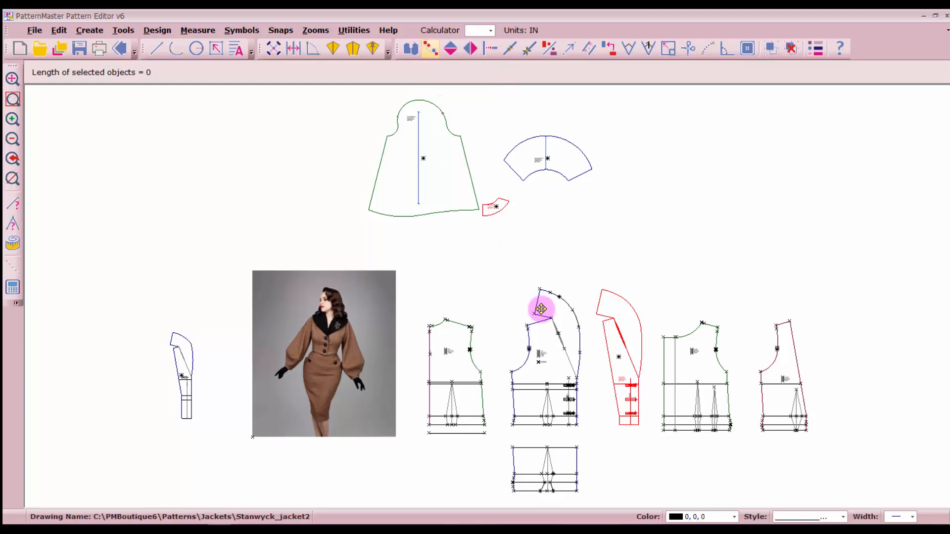
scroll(539, 309, down, 1)
scroll(486, 298, down, 1)
click(486, 297)
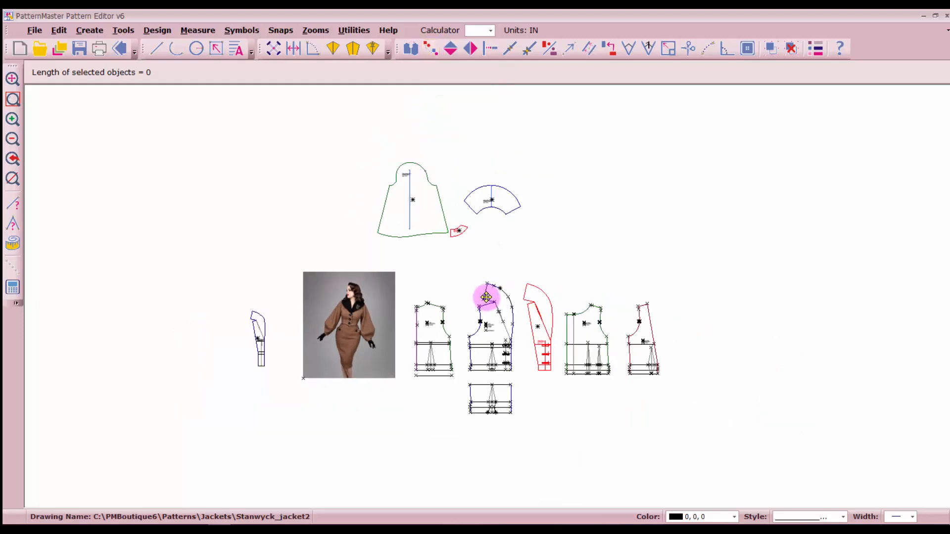
click(432, 49)
click(369, 396)
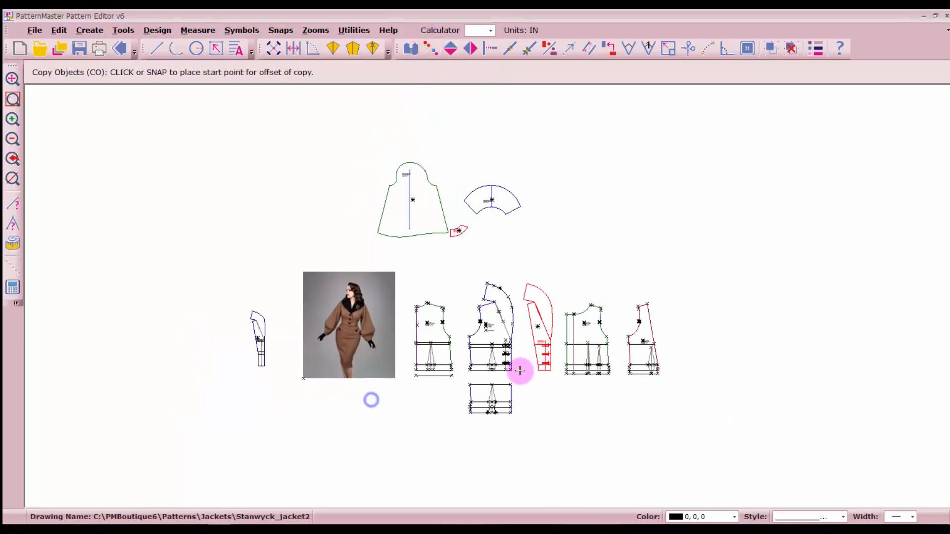
click(542, 361)
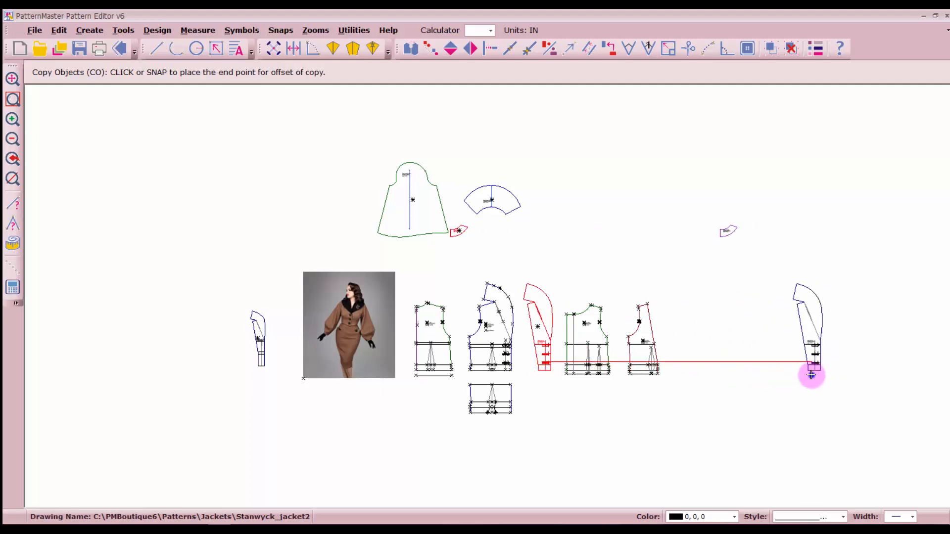
click(811, 375)
Move the copied back facing next to the collar end of the copied front facing.
drag(715, 205, 762, 279)
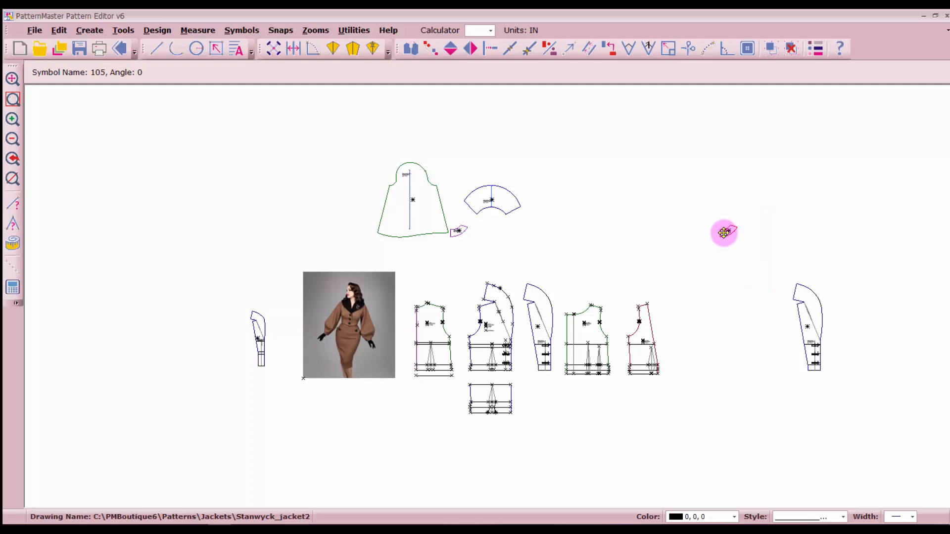
click(724, 233)
click(773, 304)
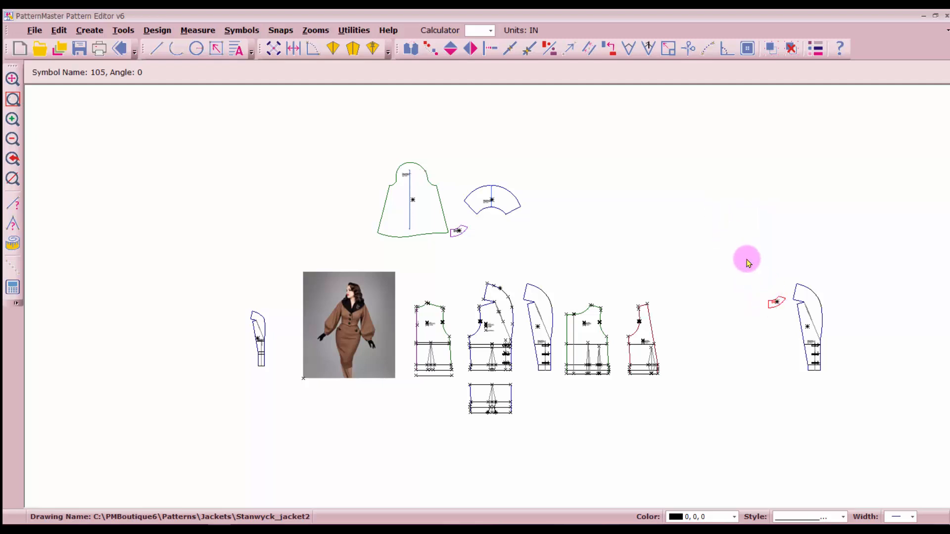
Explode the copied front and back facing symbols, including the front facing's nested symbol, into individual editable objects.
click(748, 259)
click(812, 366)
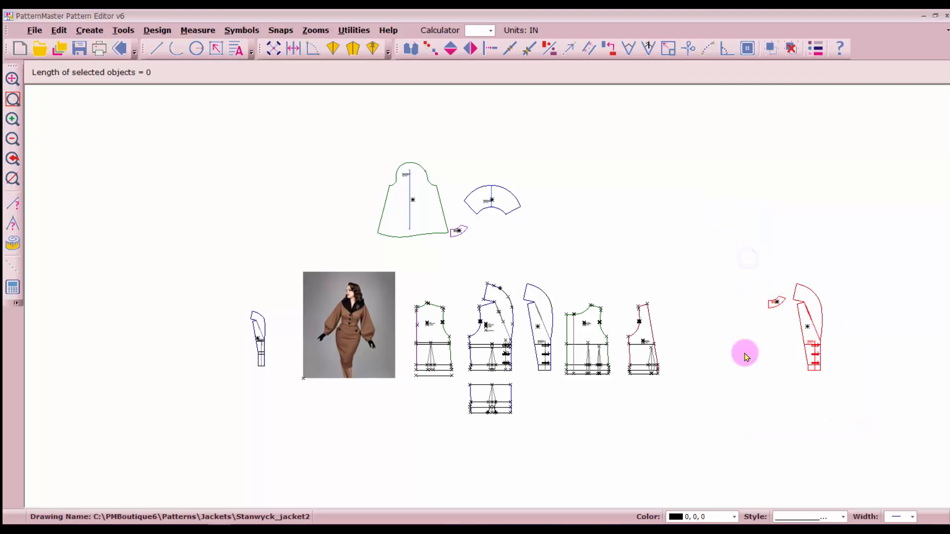
click(11, 178)
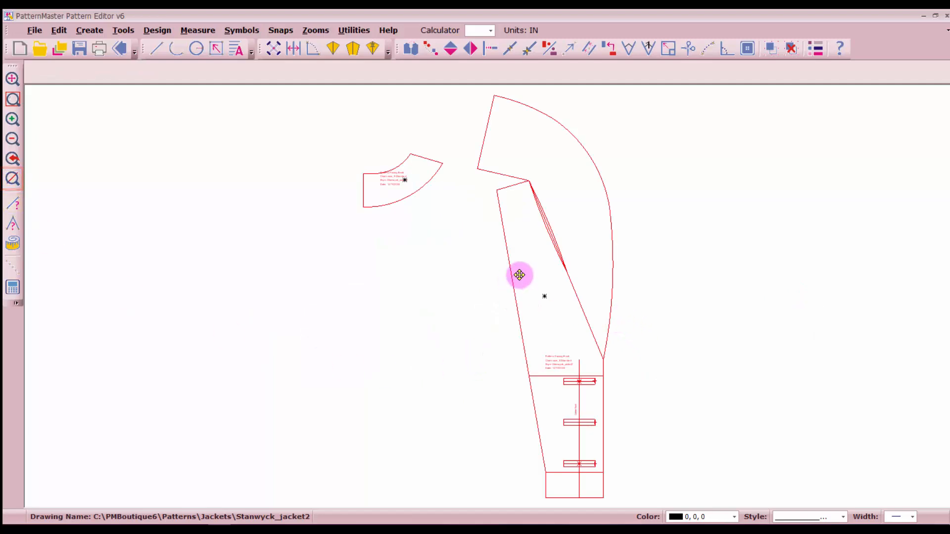
click(791, 49)
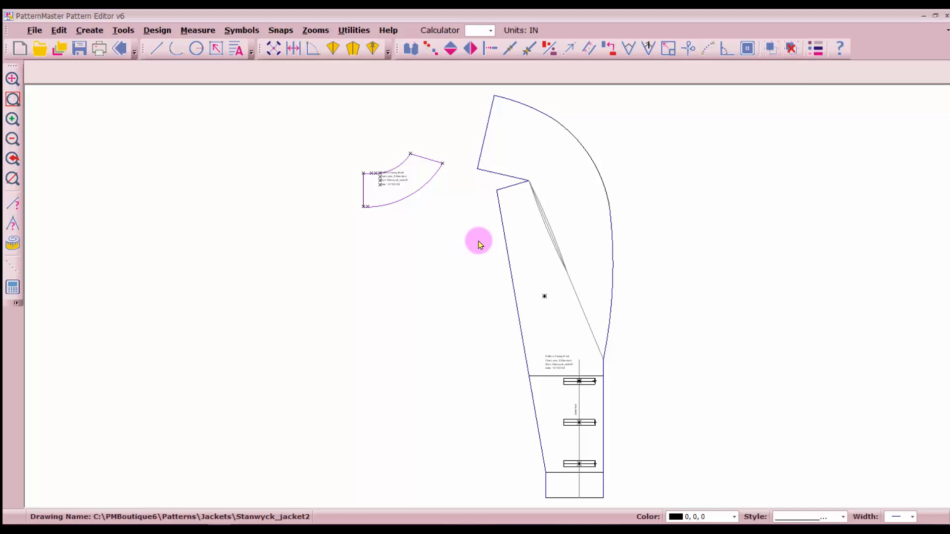
click(487, 138)
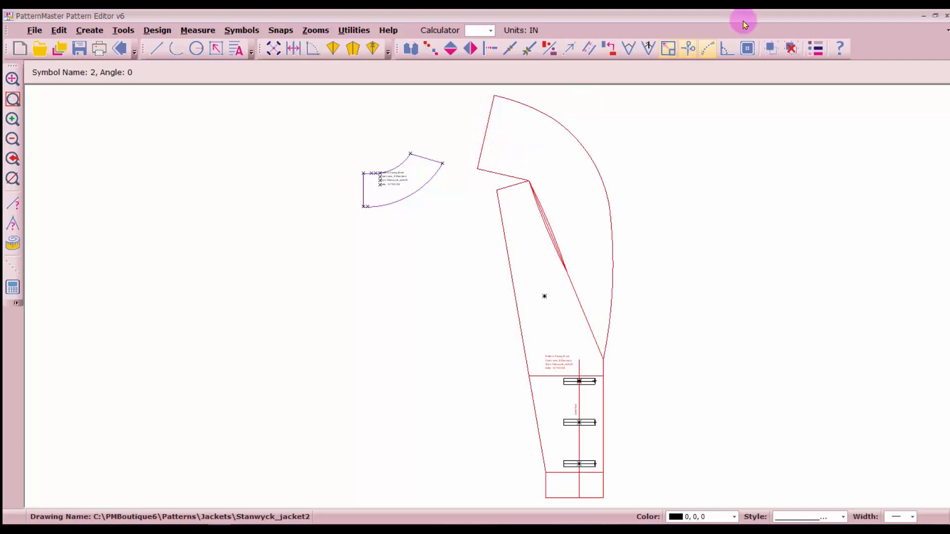
click(790, 48)
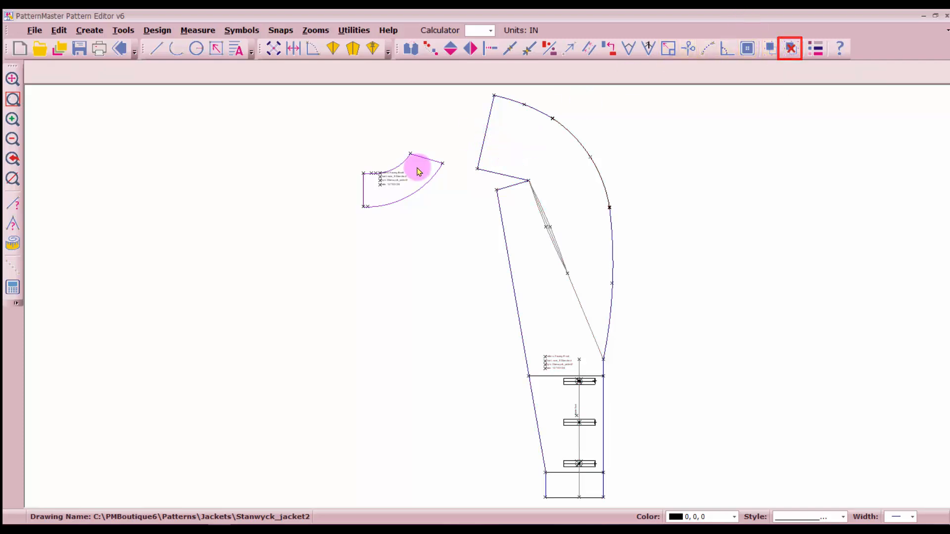
Add the text "Center back neckline seam" at the front facing's center back collar edge, rotated 90 degrees with height 0.1.
click(487, 130)
scroll(488, 297, up, 4)
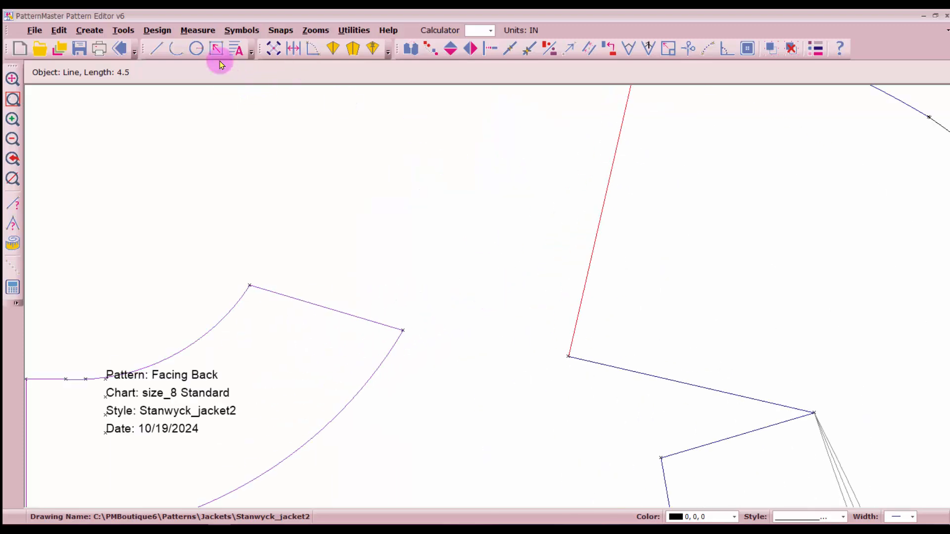
click(236, 49)
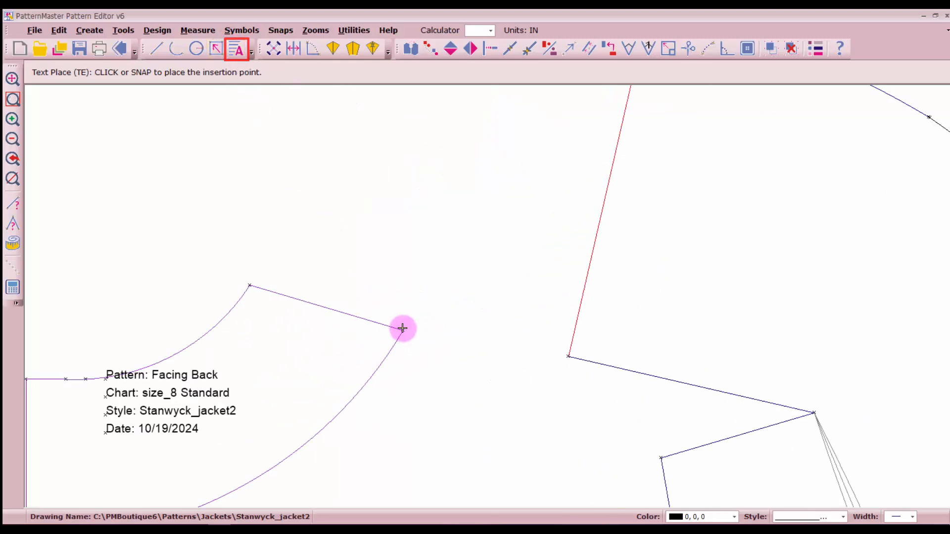
click(585, 316)
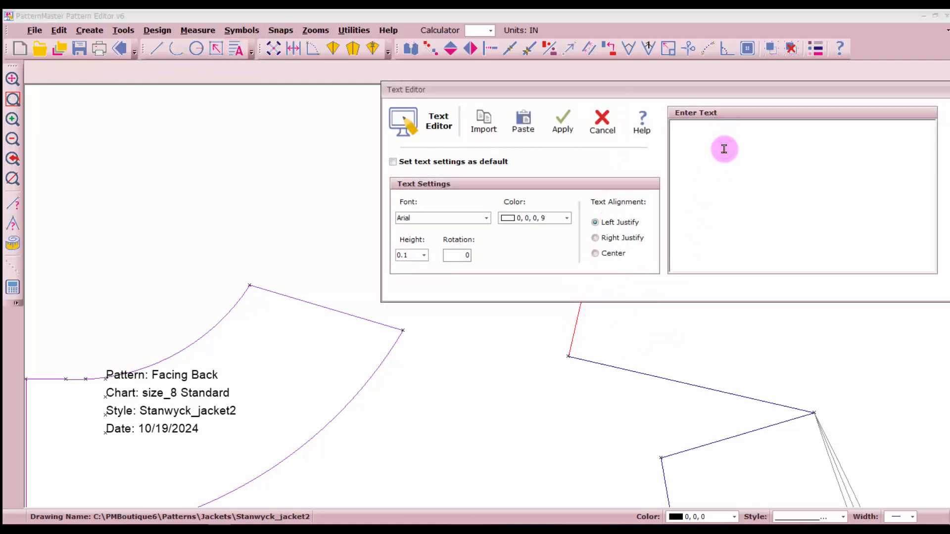
text(Center back neckline seam)
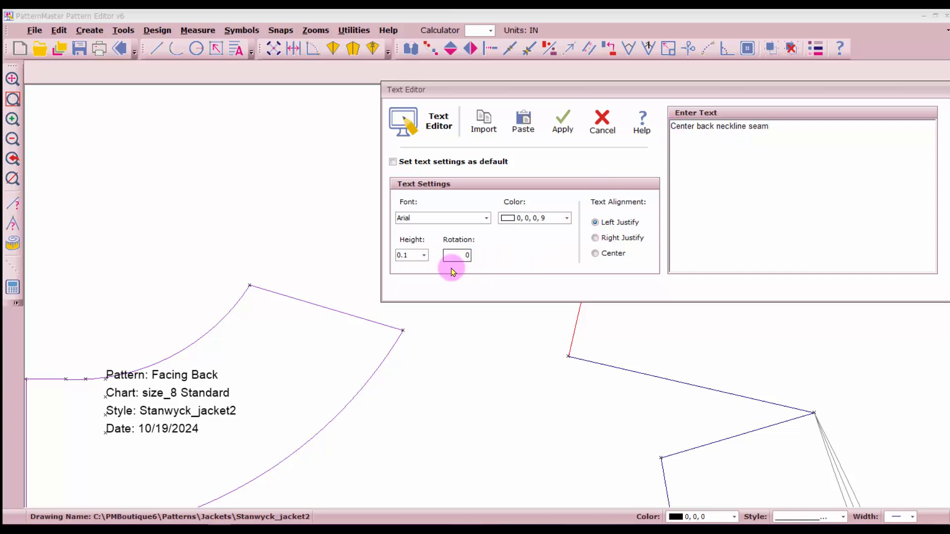
double_click(465, 254)
click(562, 122)
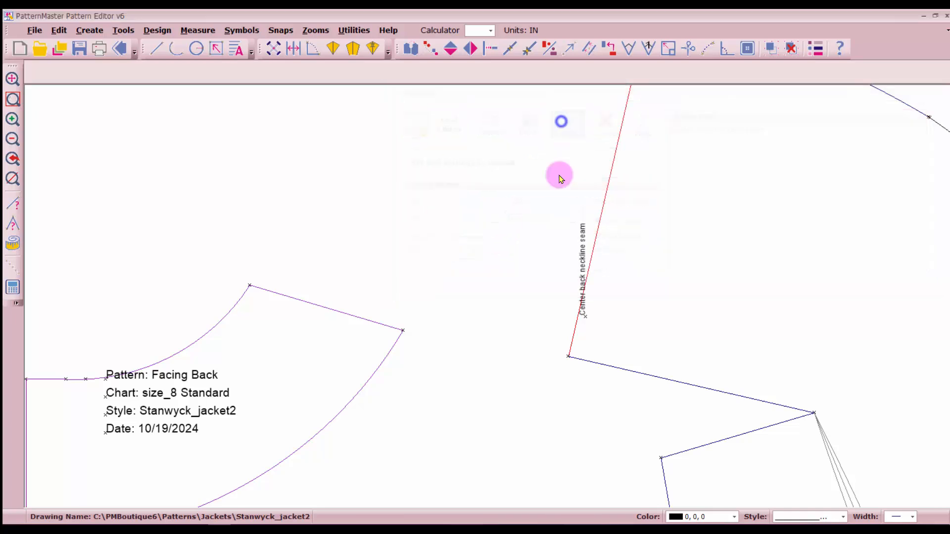
Rotate the seam label about its insertion point so it runs parallel to the slanted center back edge.
drag(570, 307, 599, 330)
scroll(596, 321, up, 6)
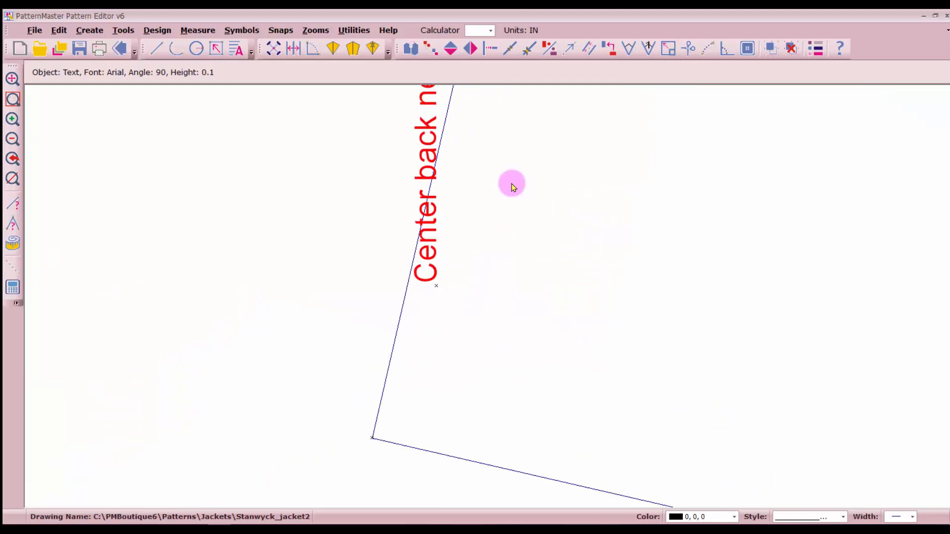
click(608, 52)
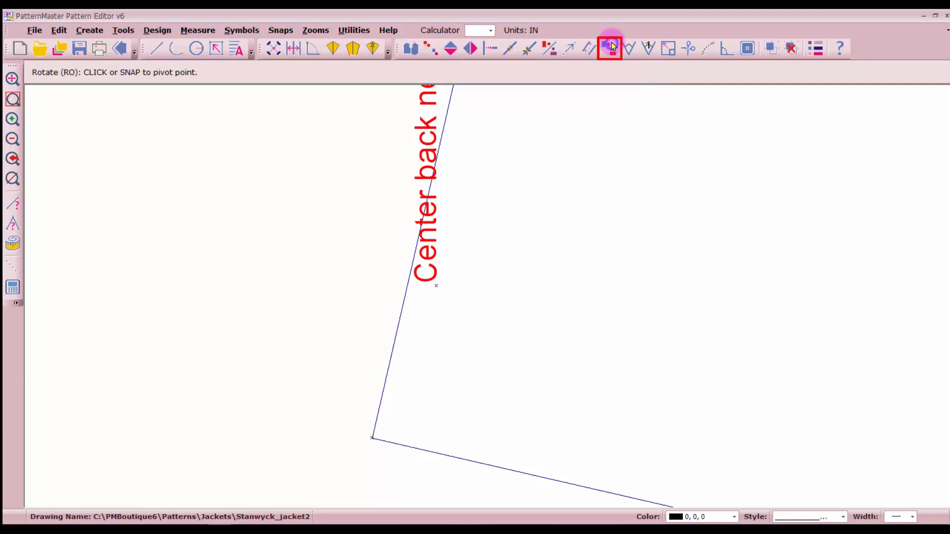
click(438, 292)
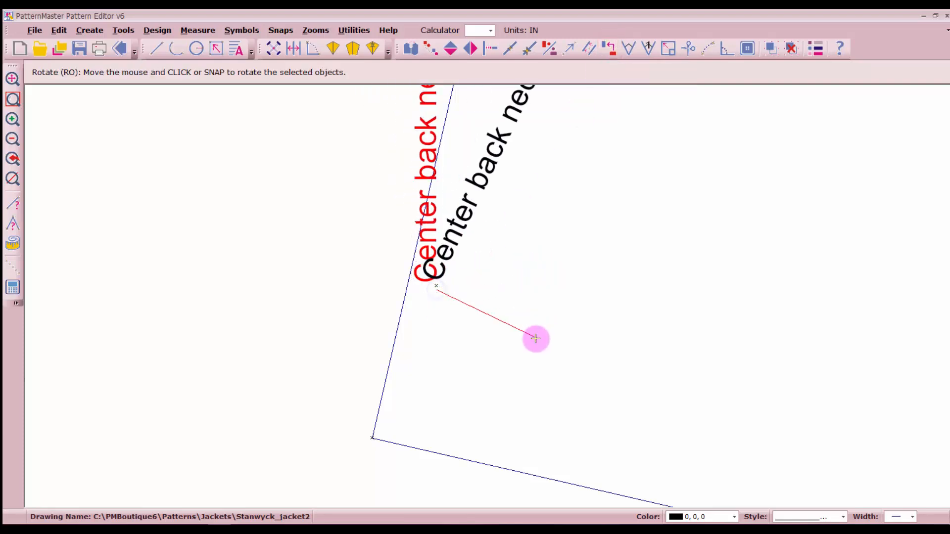
click(530, 308)
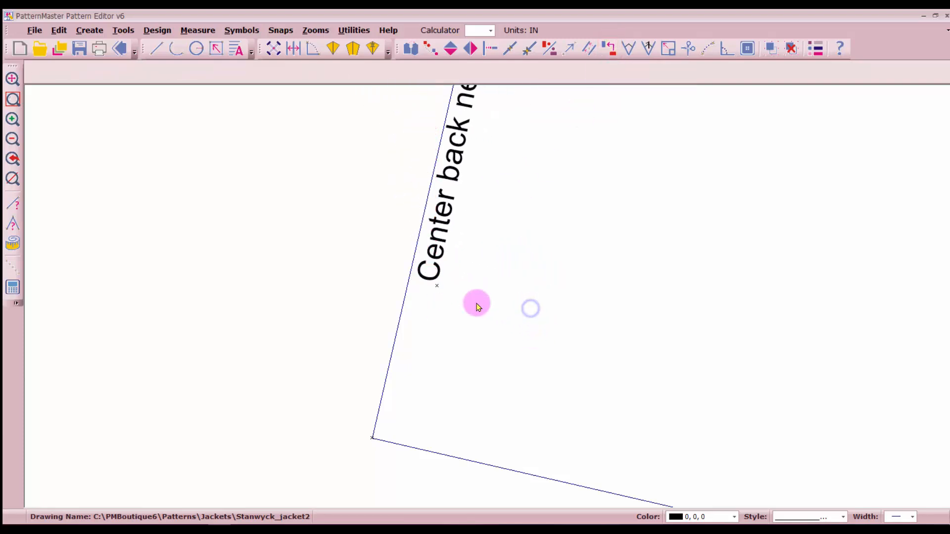
Move the seam label slightly further inside the facing, away from the center back edge.
scroll(486, 297, down, 6)
scroll(478, 292, up, 1)
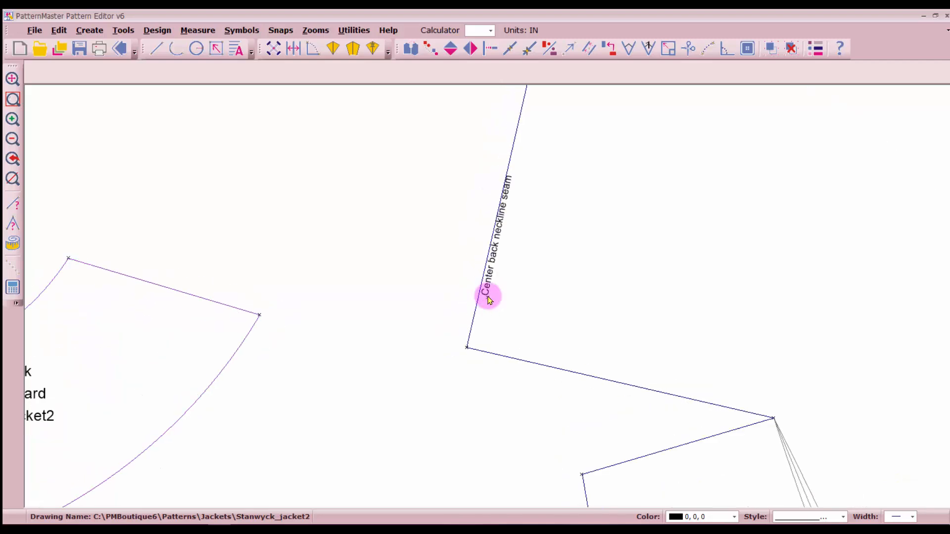
drag(464, 278, 527, 222)
scroll(526, 221, down, 3)
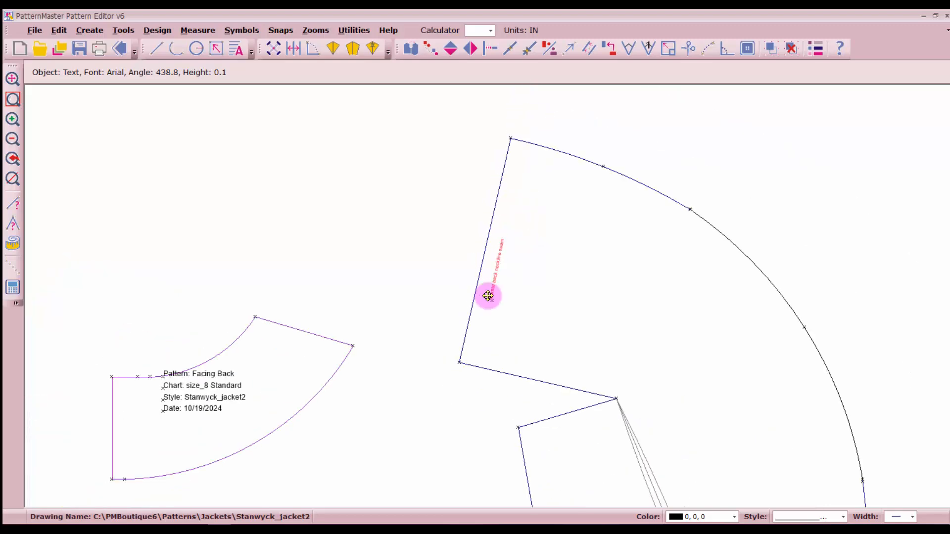
Divide the center back collar edge at its midpoint and draw a short notch line inward from that point.
click(485, 231)
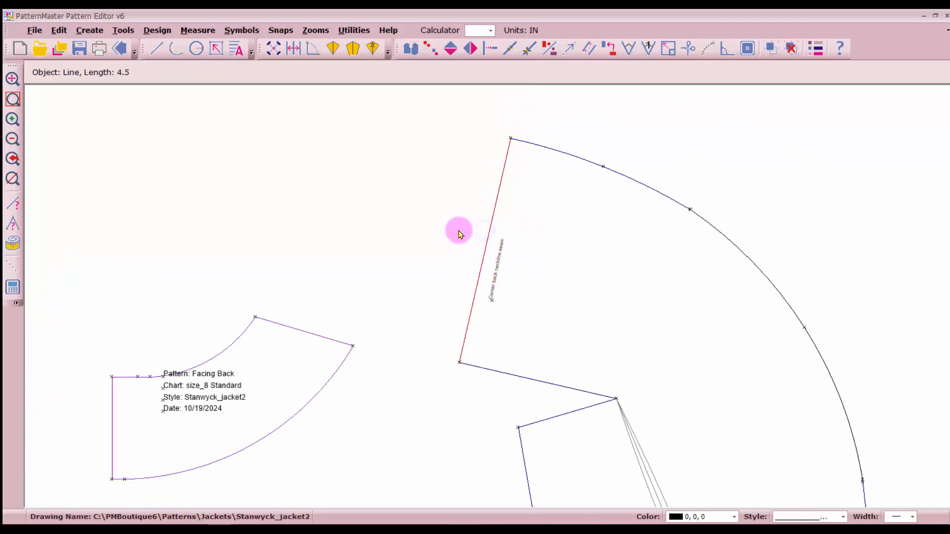
click(510, 48)
scroll(488, 268, up, 6)
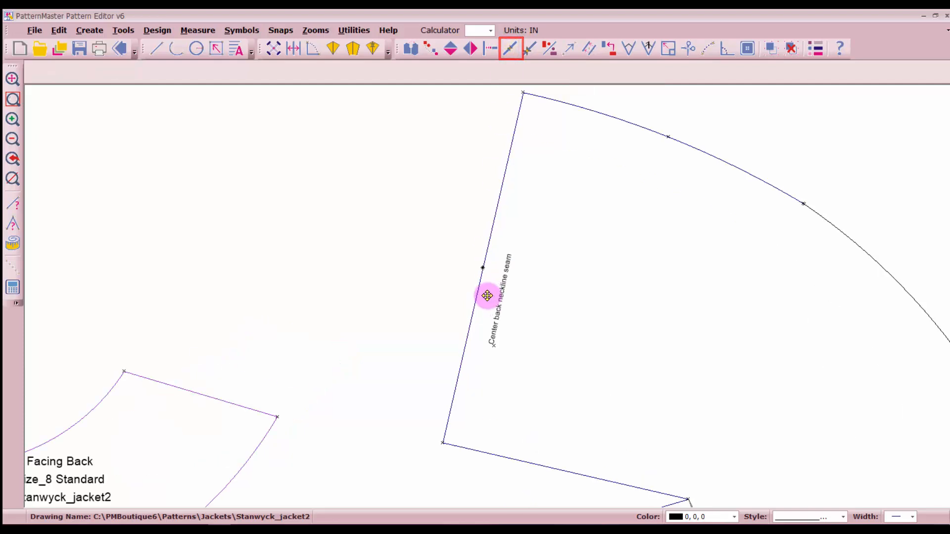
click(156, 48)
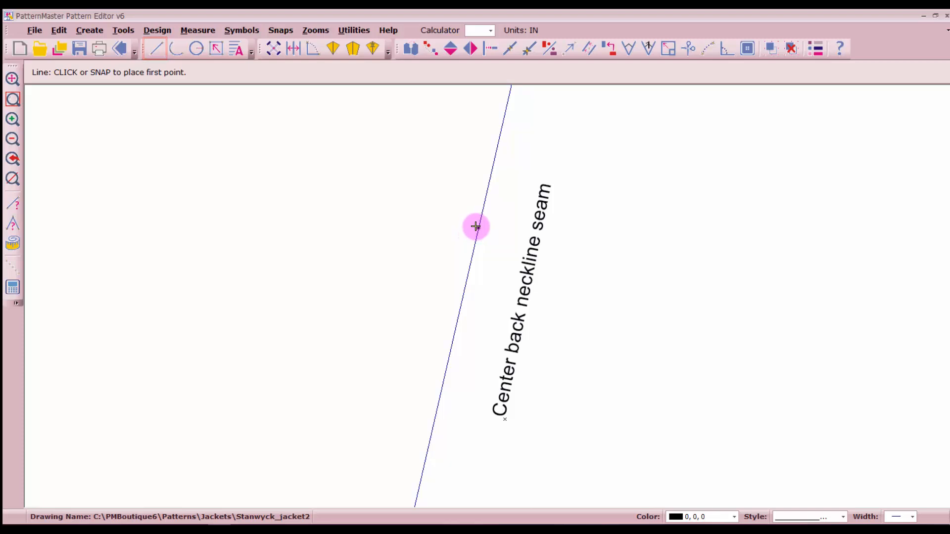
click(478, 227)
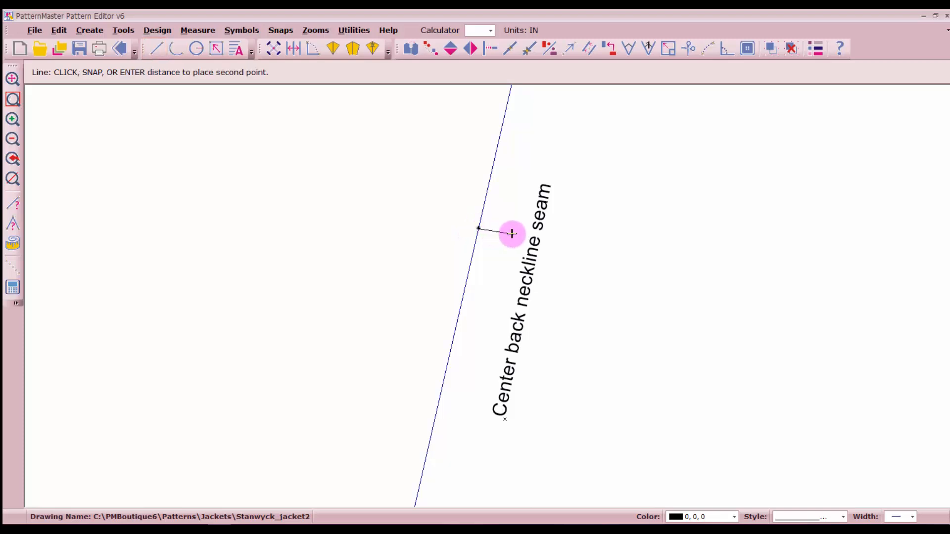
text(.)
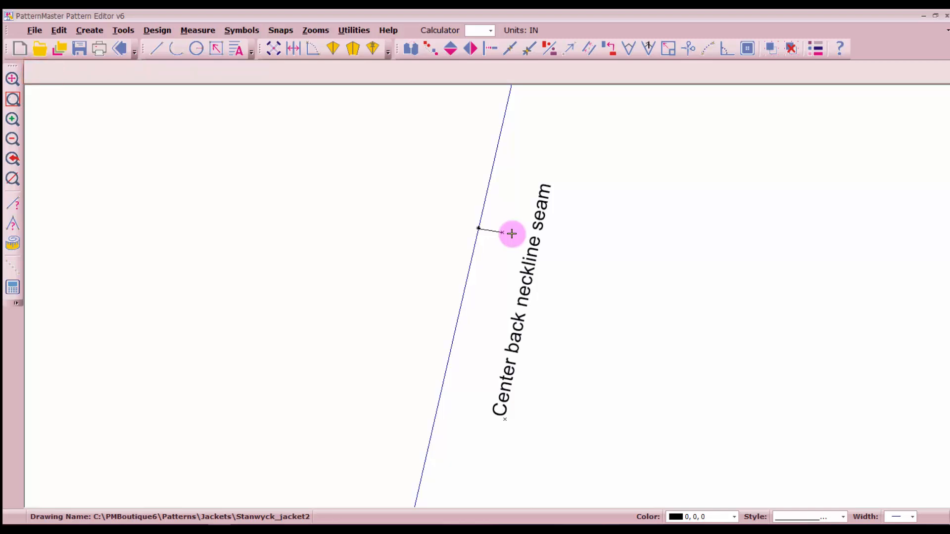
Add the text "1" beside the center back notch, unrotated (0 degrees) with height 0.1.
text(te)
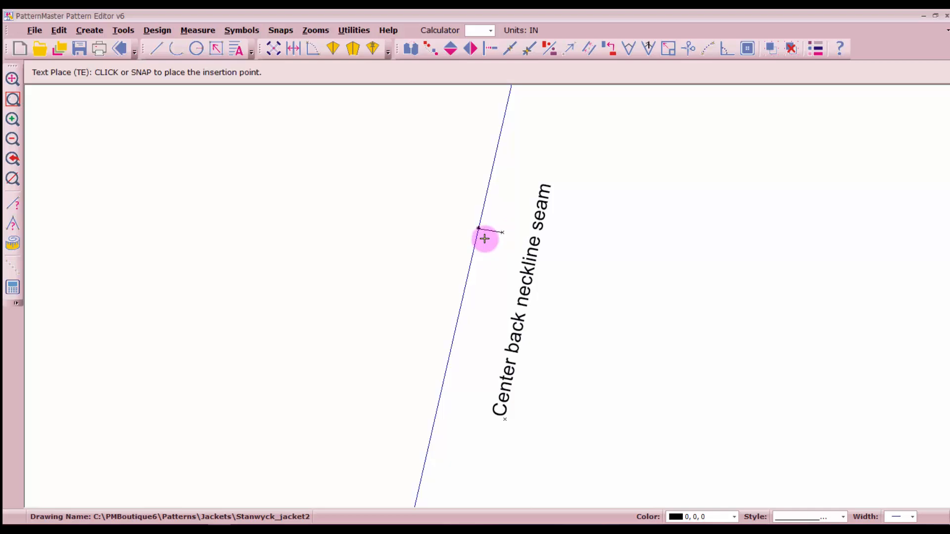
click(498, 246)
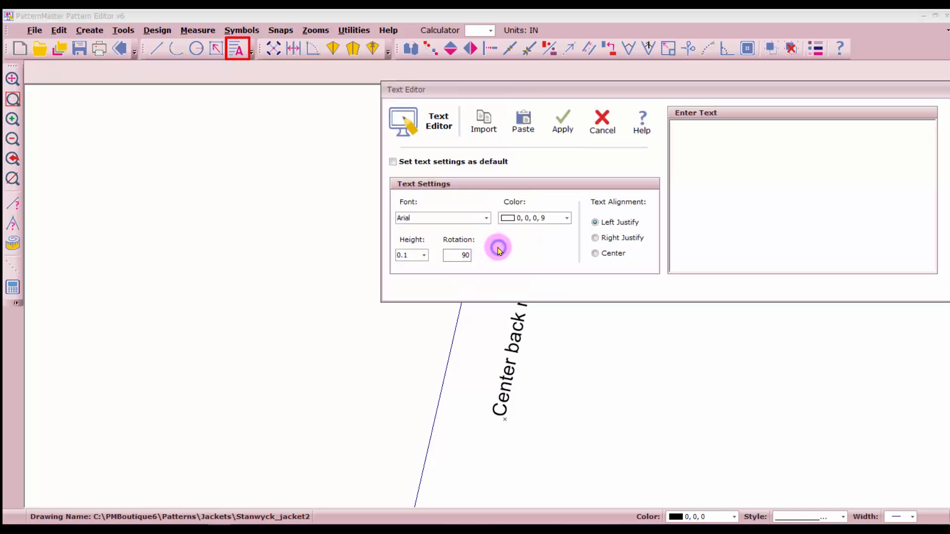
click(721, 151)
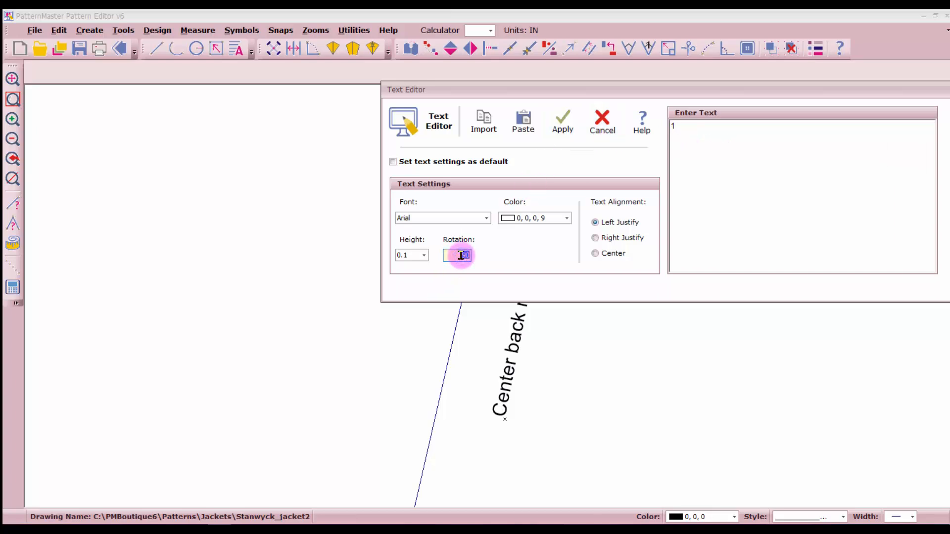
text(0)
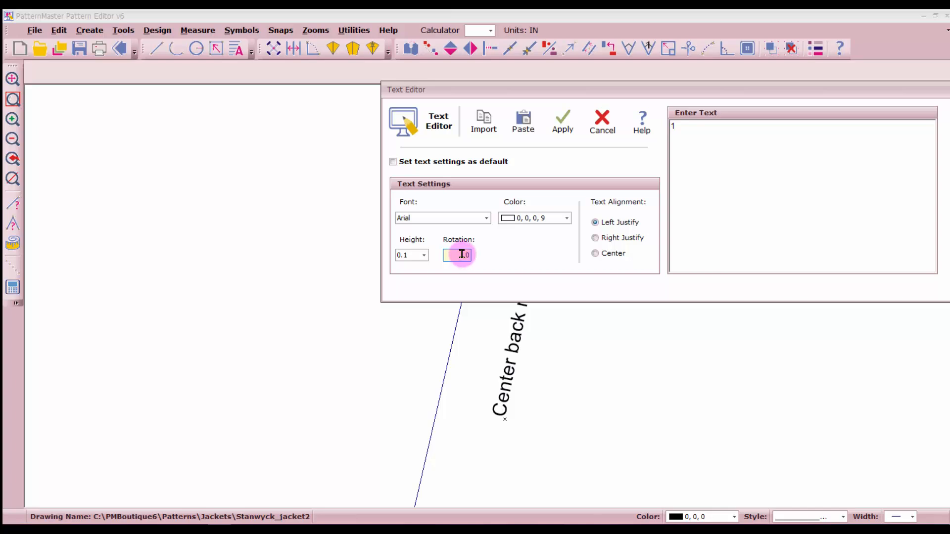
click(562, 121)
Divide both curved dart legs inside the front facing at their midpoints.
scroll(489, 300, down, 3)
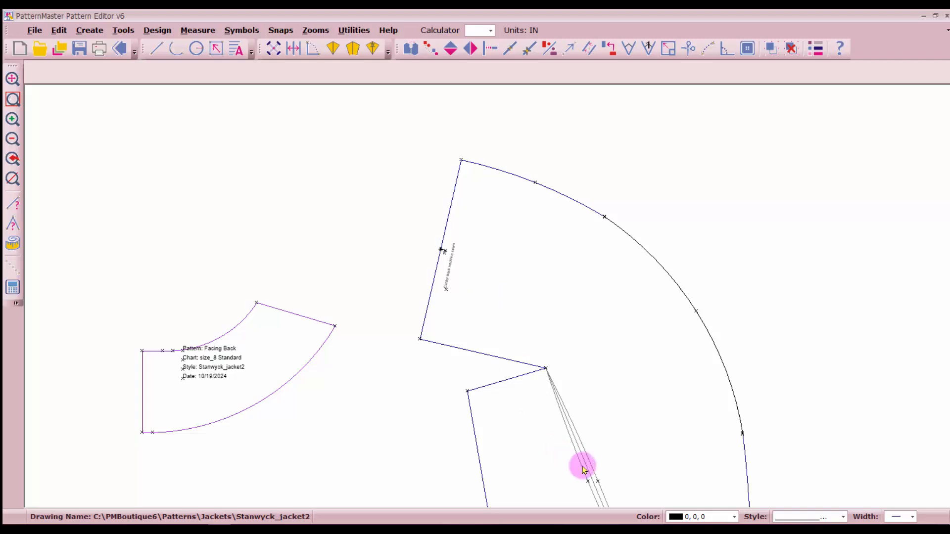
drag(581, 449, 484, 309)
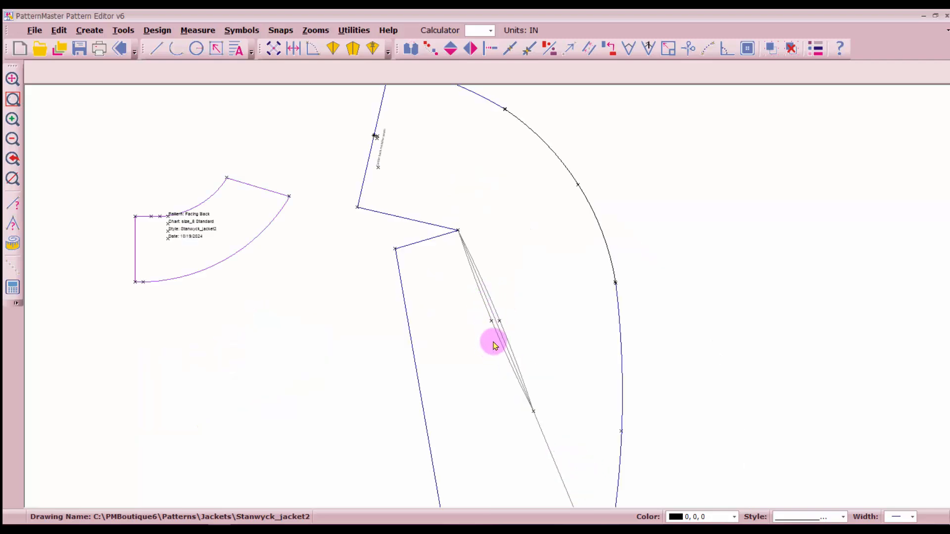
click(503, 329)
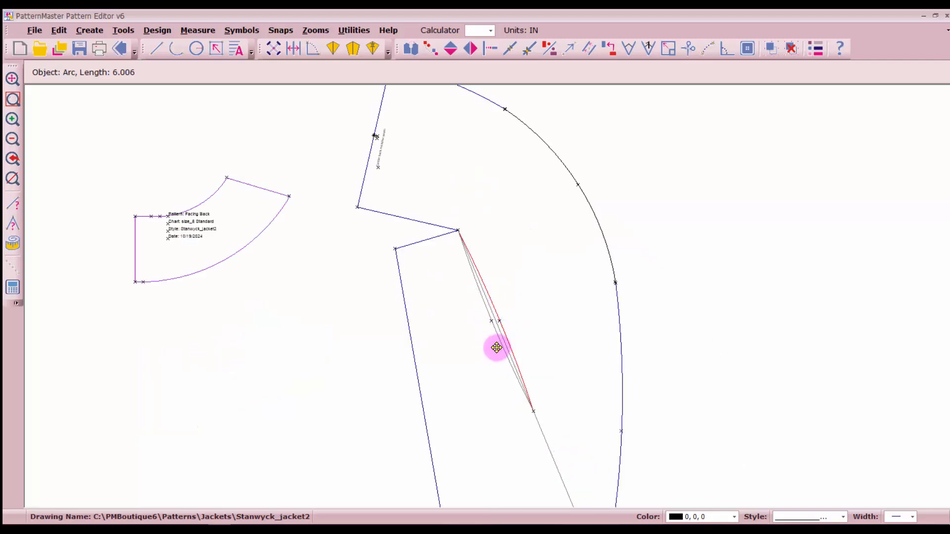
click(501, 343)
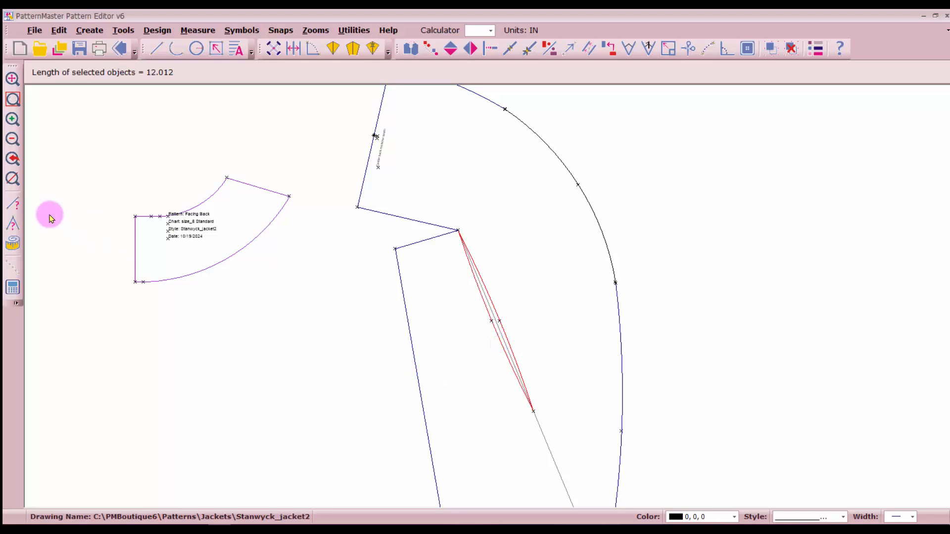
click(10, 179)
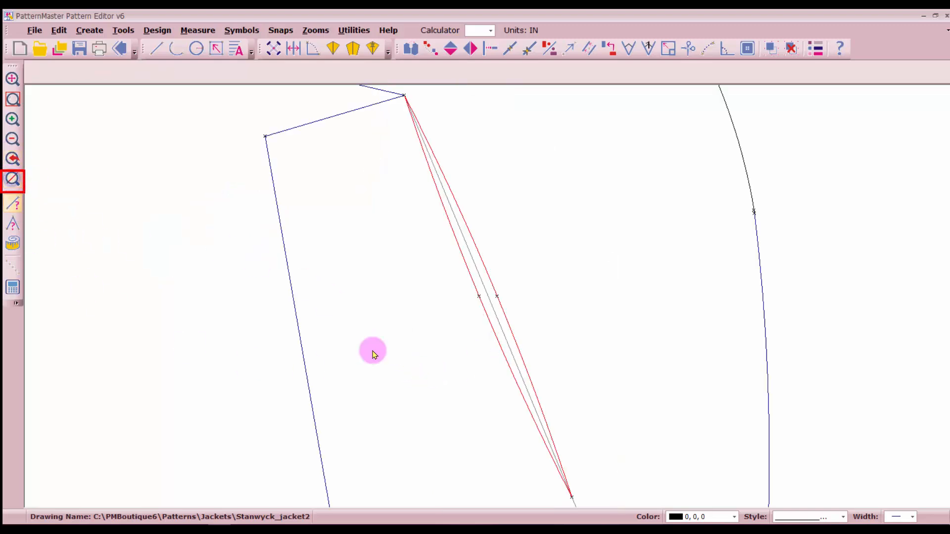
click(511, 49)
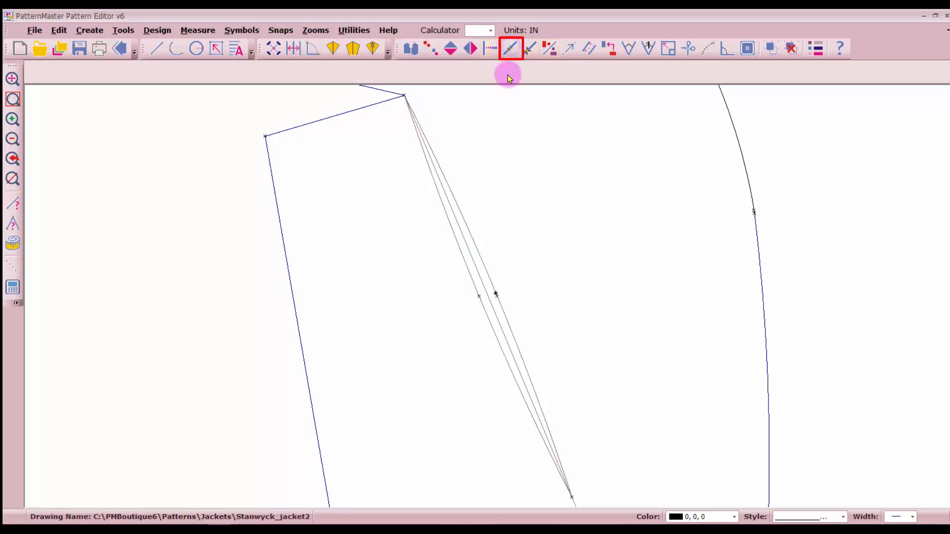
click(492, 329)
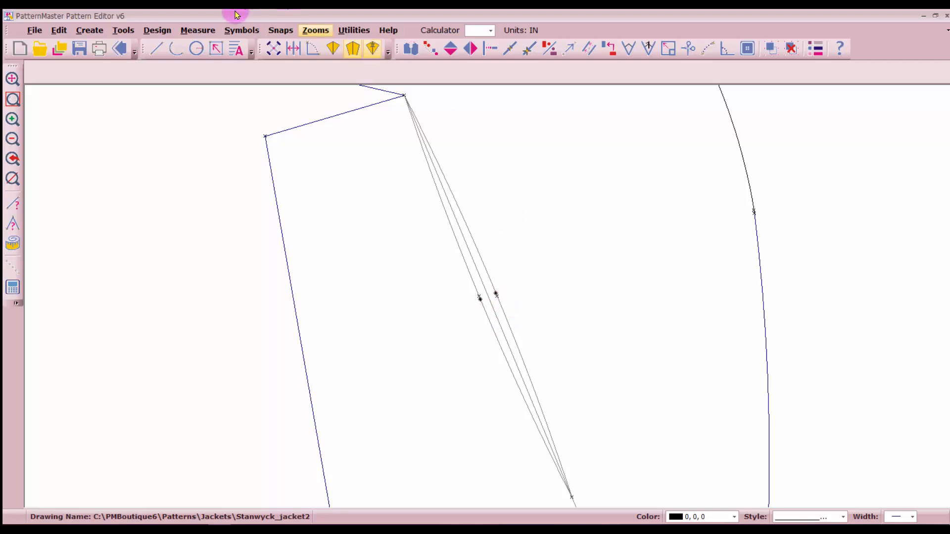
Draw a short notch line outward from the midpoint of each curved dart leg.
scroll(501, 347, up, 3)
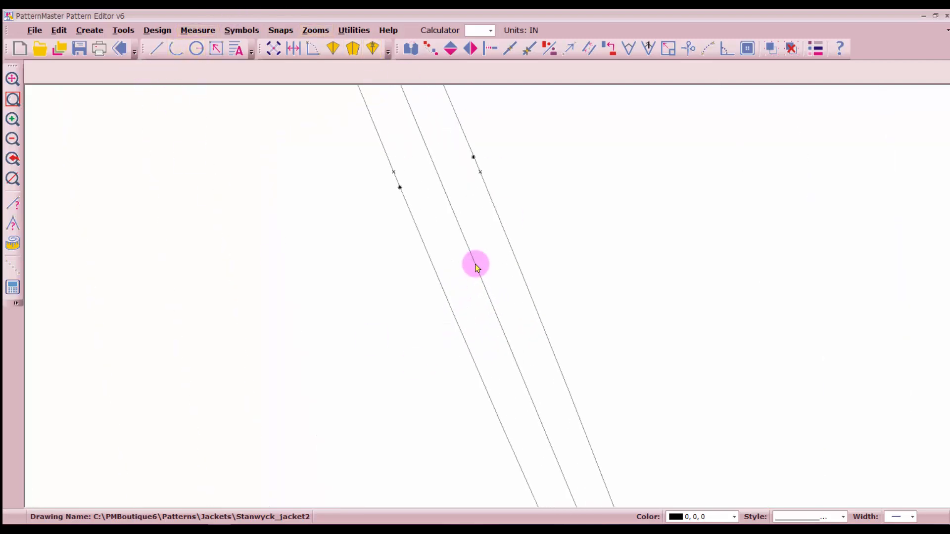
click(153, 49)
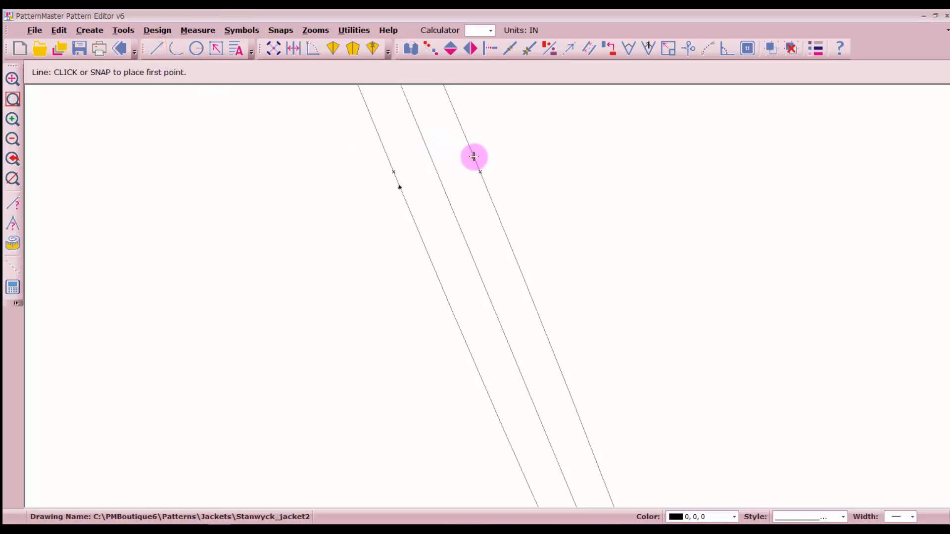
click(473, 157)
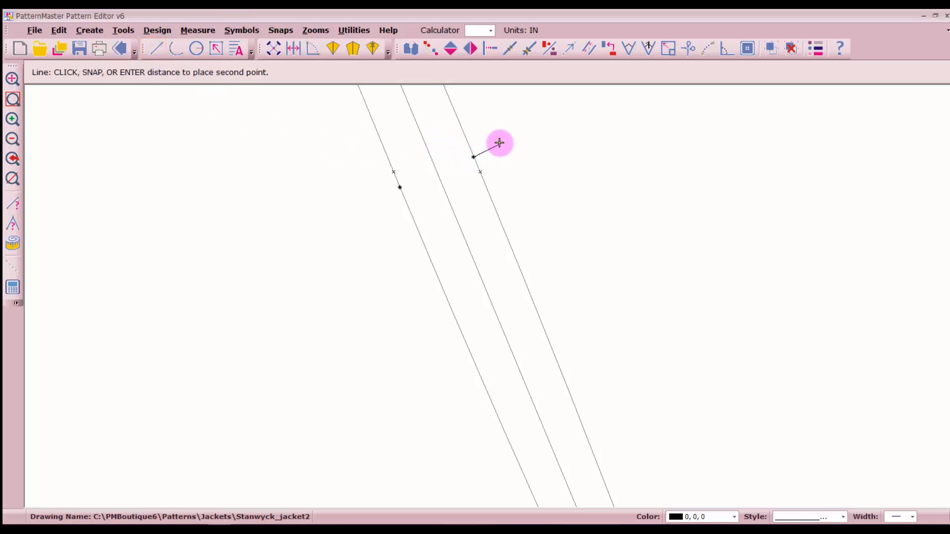
text(.)
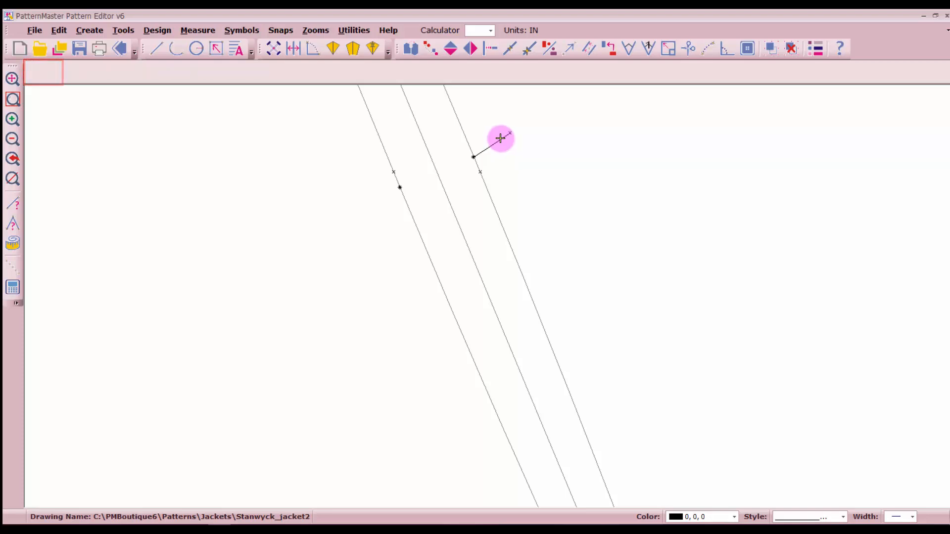
key(Return)
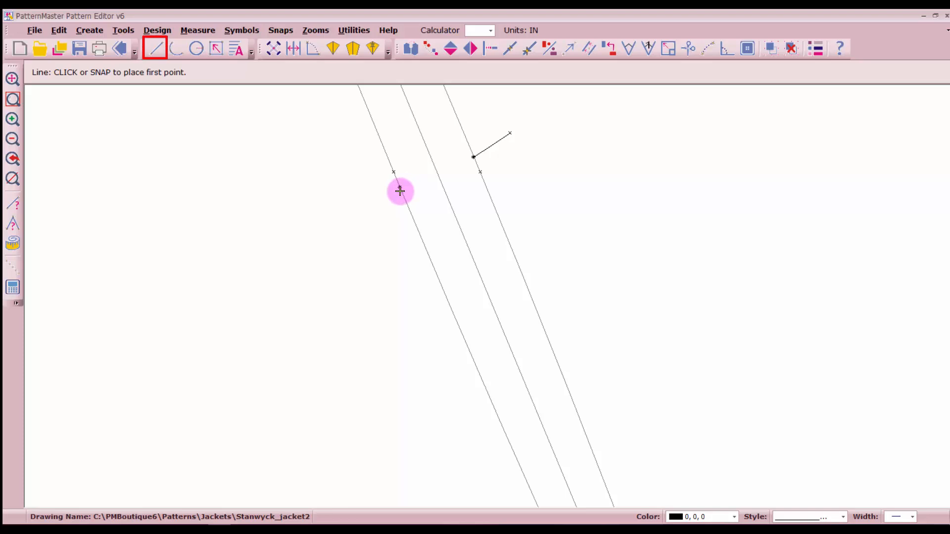
click(399, 191)
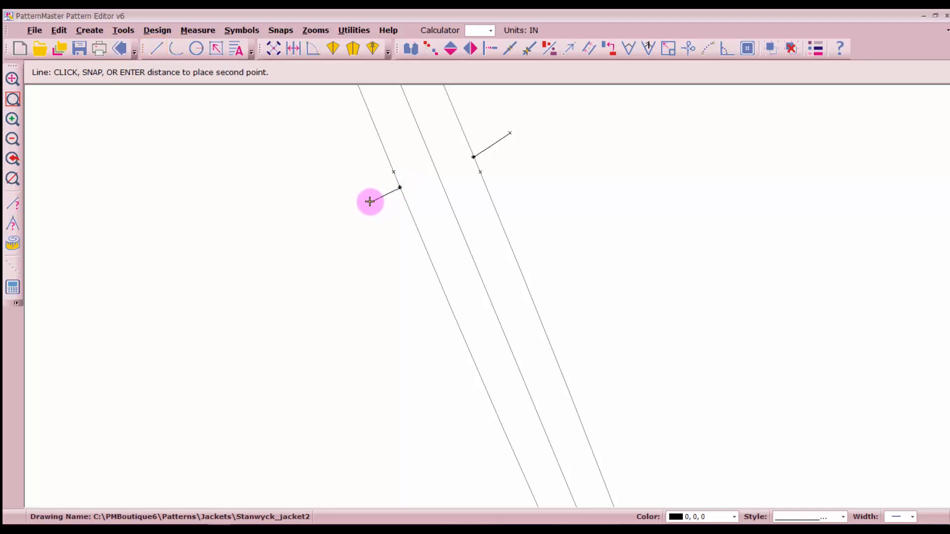
text(.)
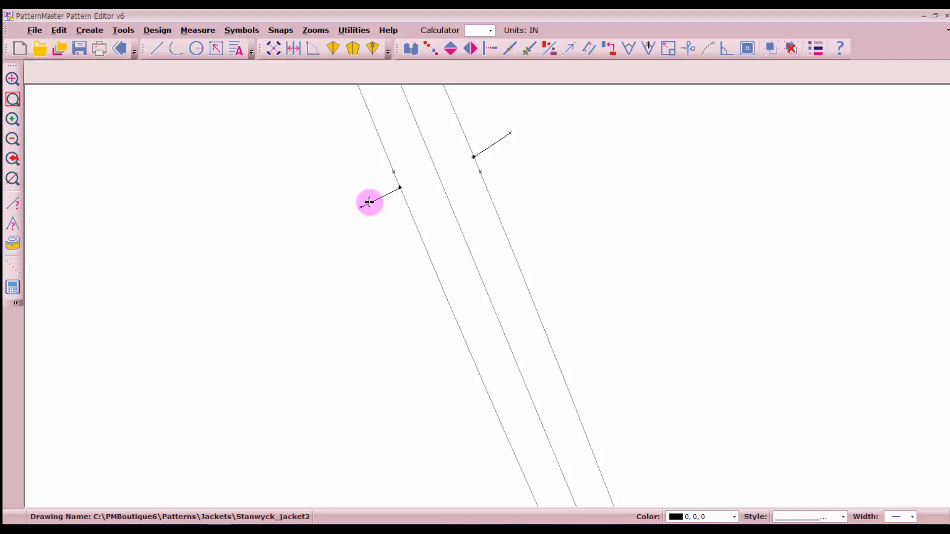
Label both dart leg notches with the text "2", at height 0.1 and 0 degrees rotation.
text(TE)
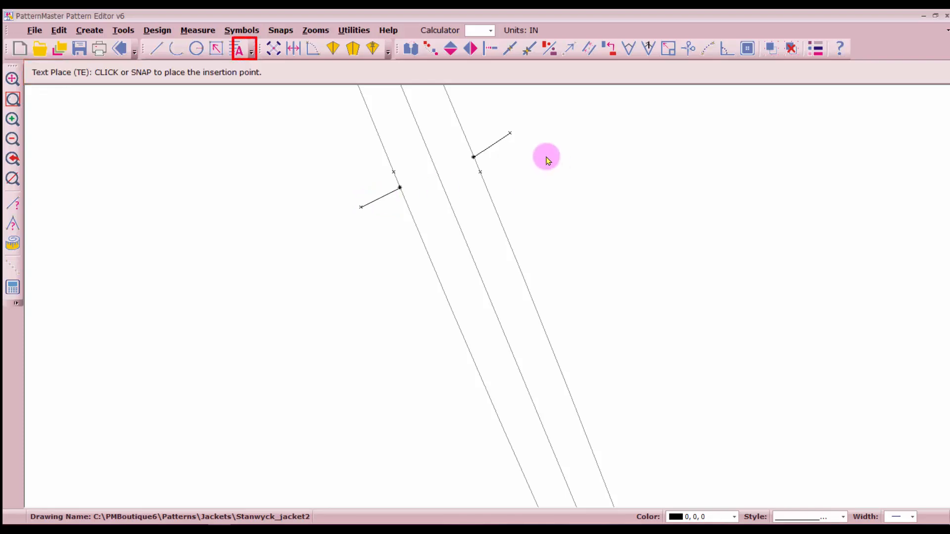
click(528, 140)
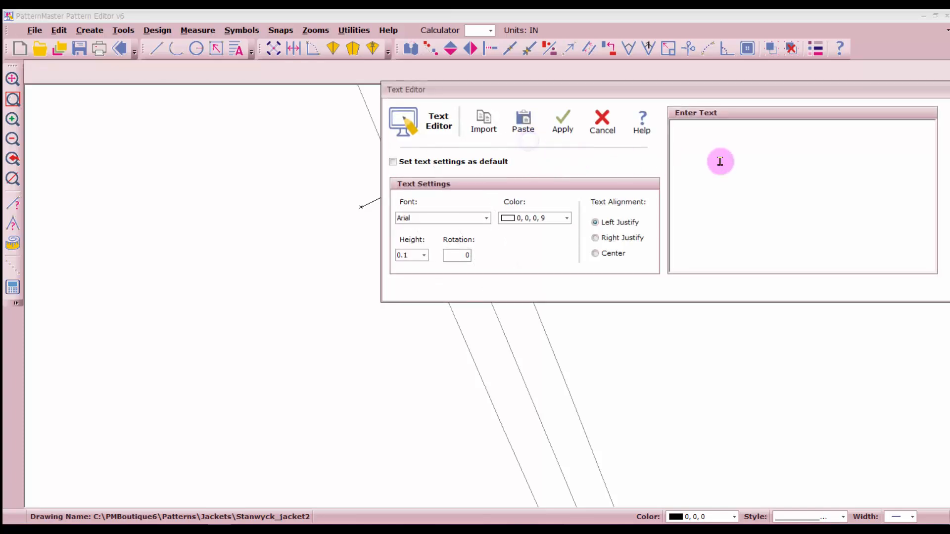
text(2)
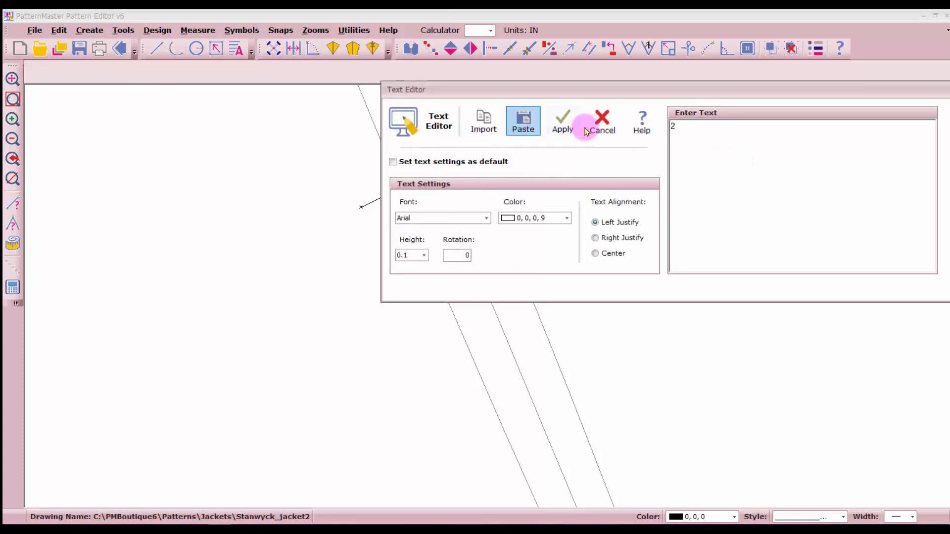
click(563, 121)
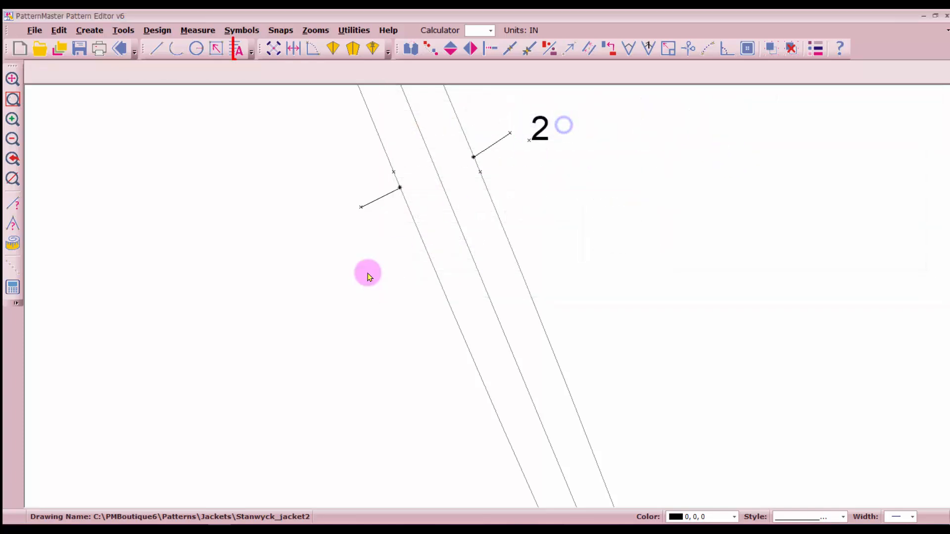
click(348, 216)
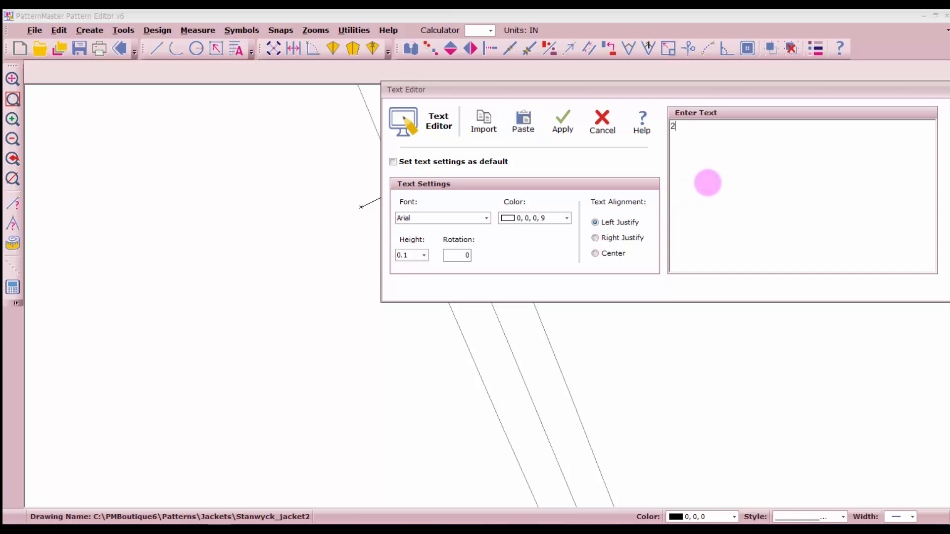
click(563, 121)
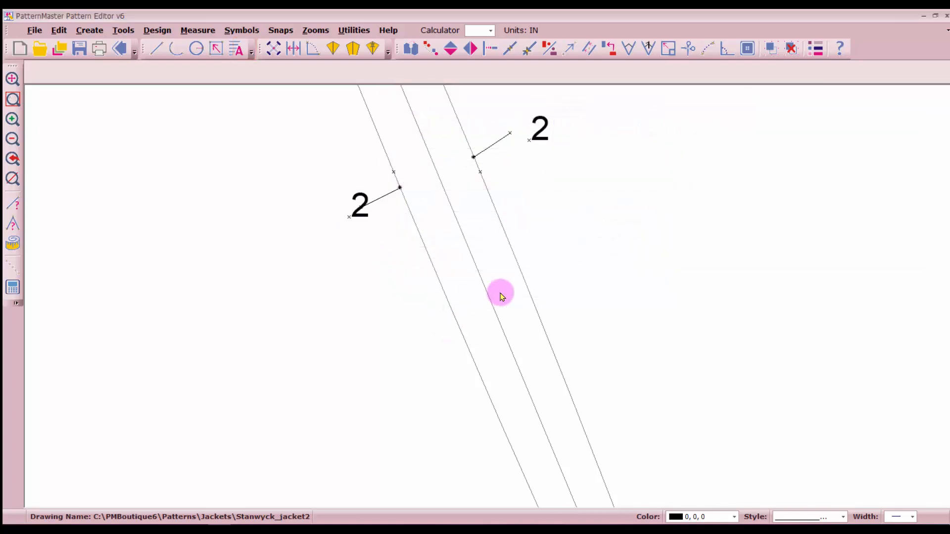
Change the style of the straight line running down from the dart tip to dash-dot.
scroll(501, 296, down, 5)
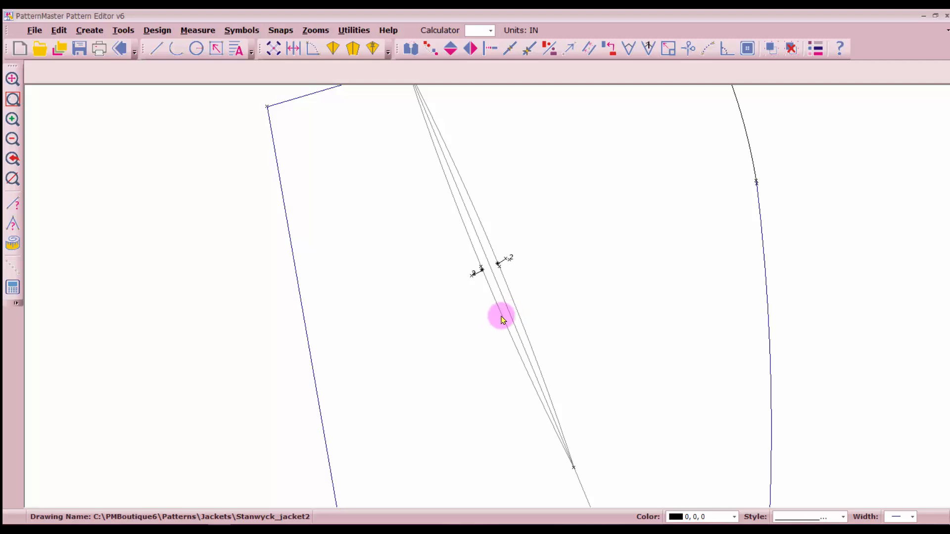
scroll(600, 486, up, 2)
scroll(491, 322, up, 2)
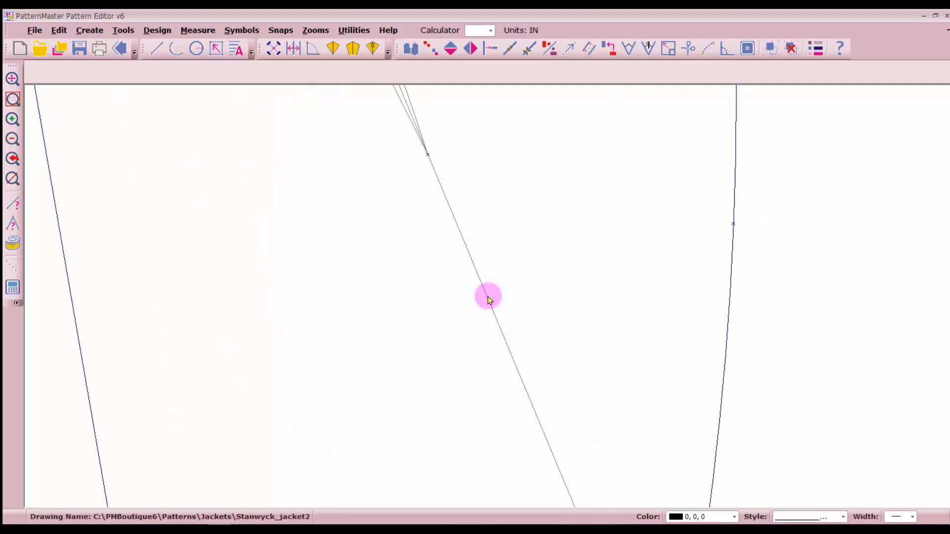
click(487, 293)
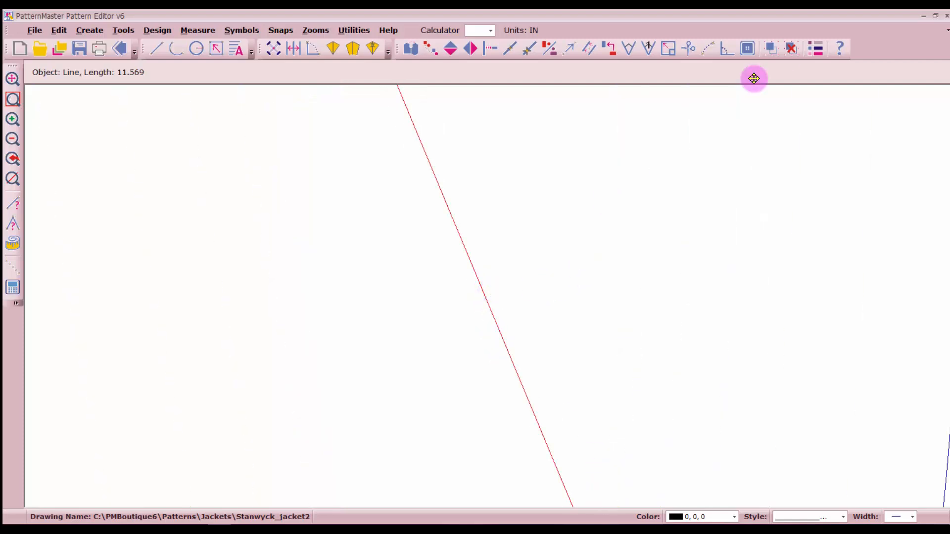
click(815, 48)
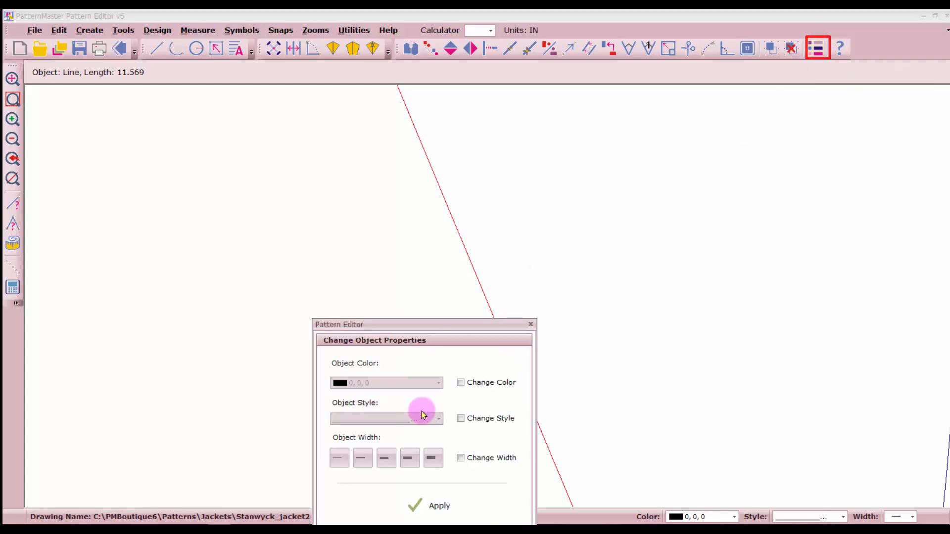
click(460, 418)
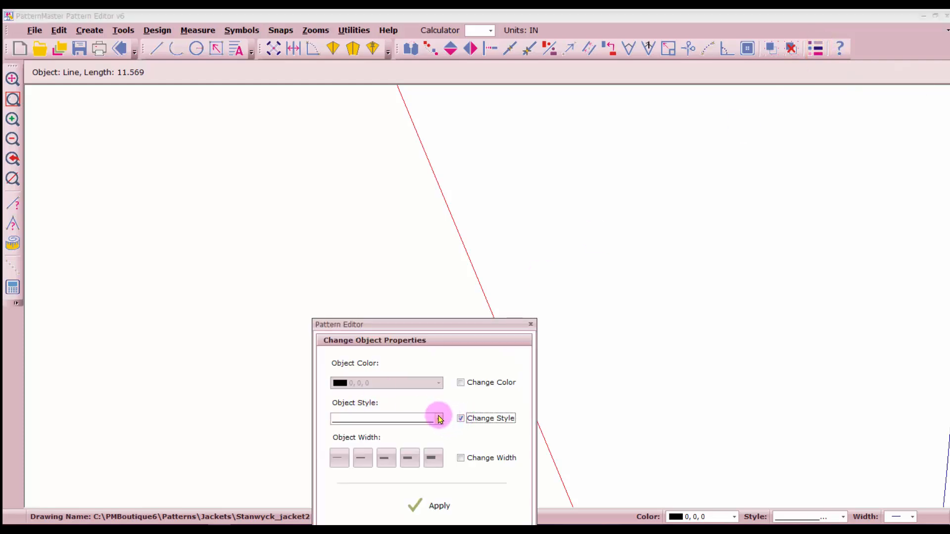
click(439, 419)
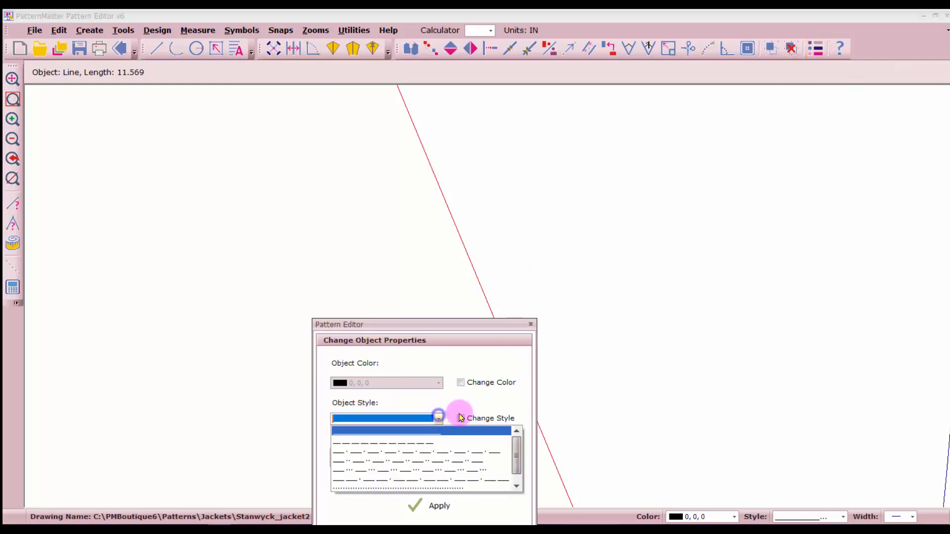
click(432, 450)
click(418, 506)
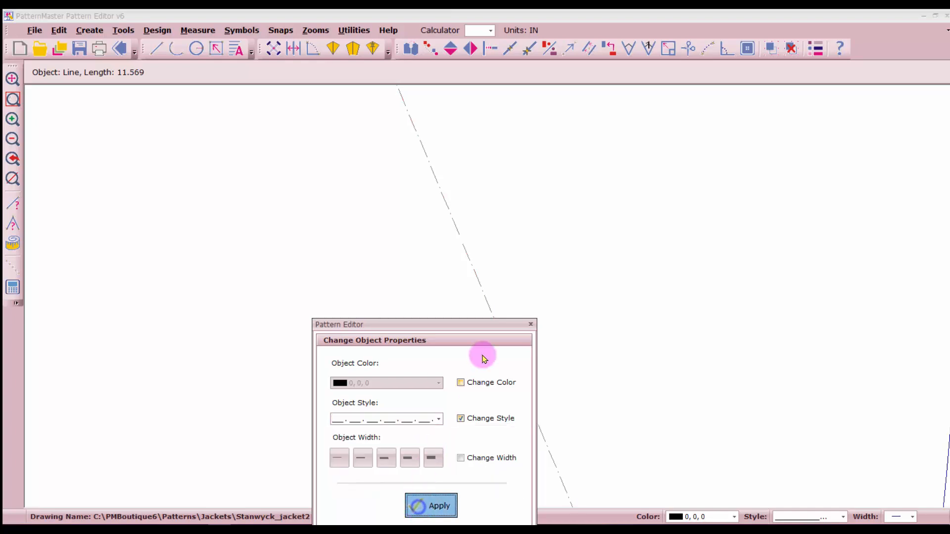
Add the text "Roll line" beside the dash-dot line, with height 0.1 and 0 degrees rotation.
click(233, 50)
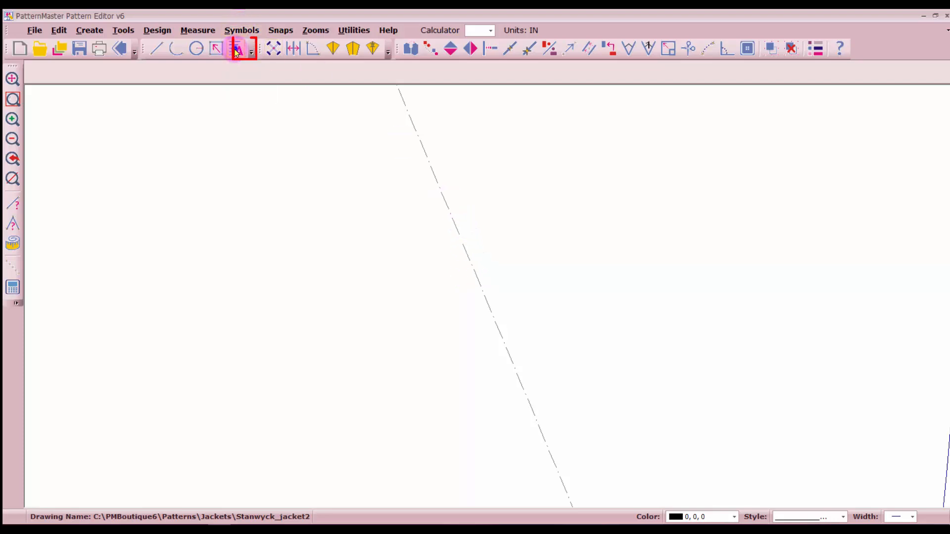
click(477, 266)
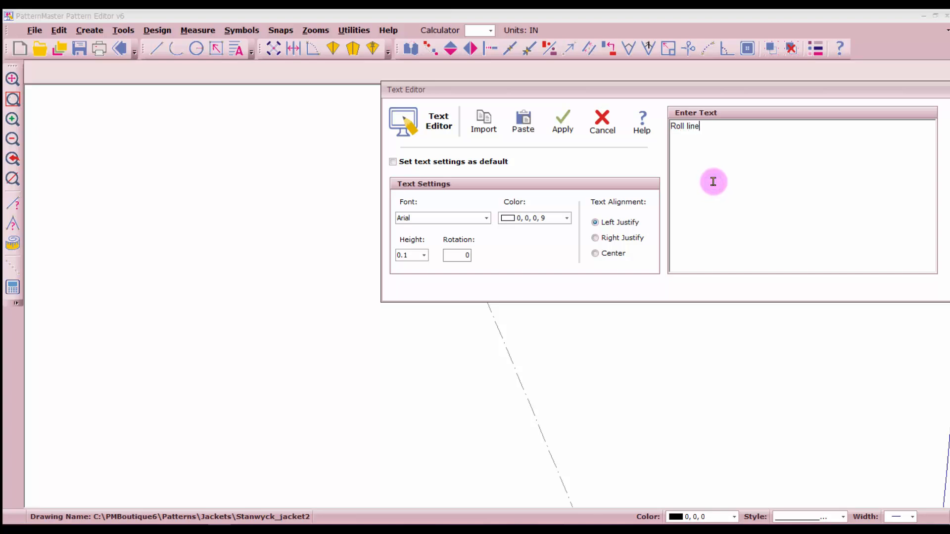
click(556, 133)
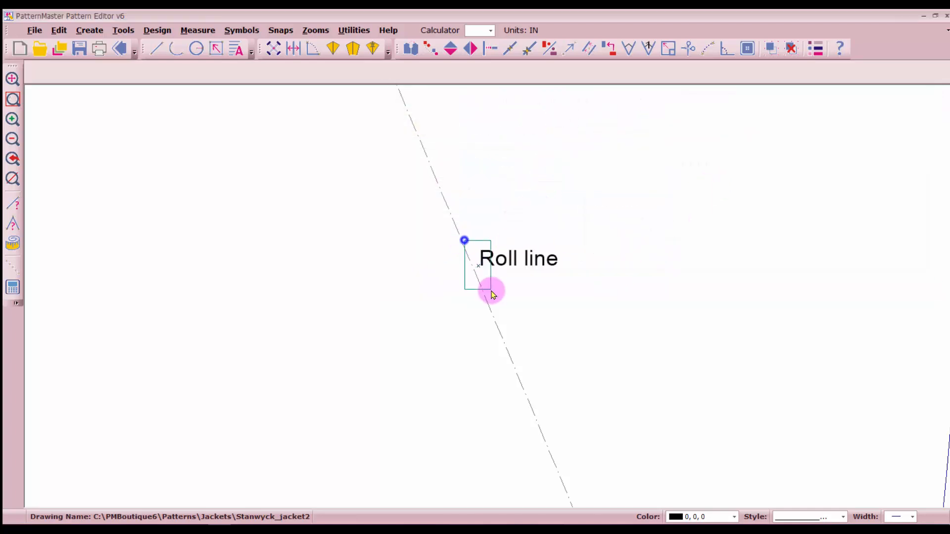
Rotate the "Roll line" text about its insertion point so it runs parallel to the dash-dot roll line.
click(492, 294)
click(609, 47)
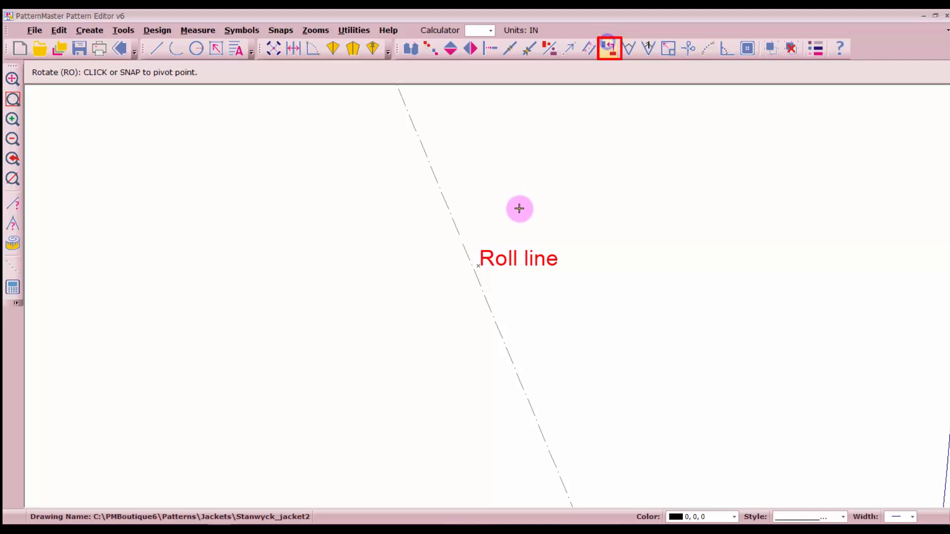
click(477, 265)
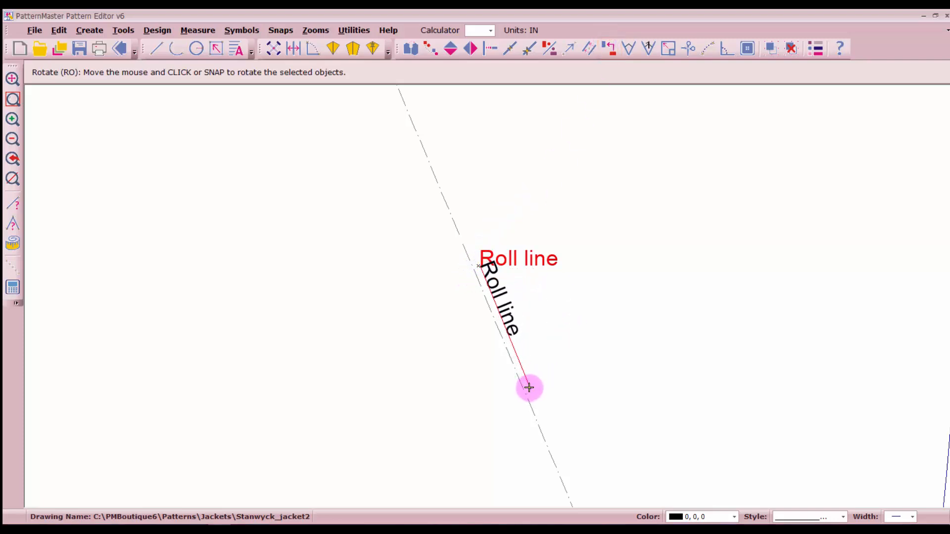
click(529, 388)
Compare the lengths of the front and back facing shoulder lines and mark the midpoint of each.
scroll(488, 297, down, 5)
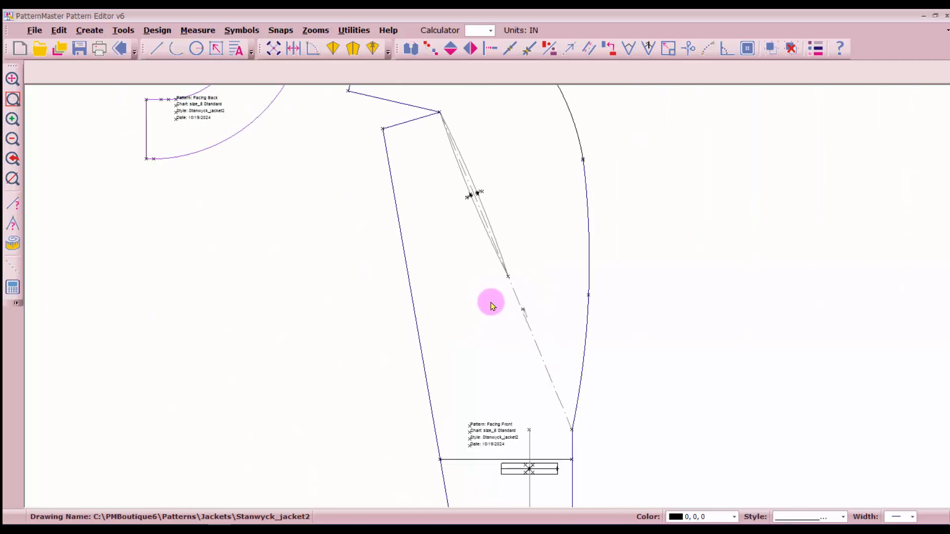
scroll(488, 297, down, 2)
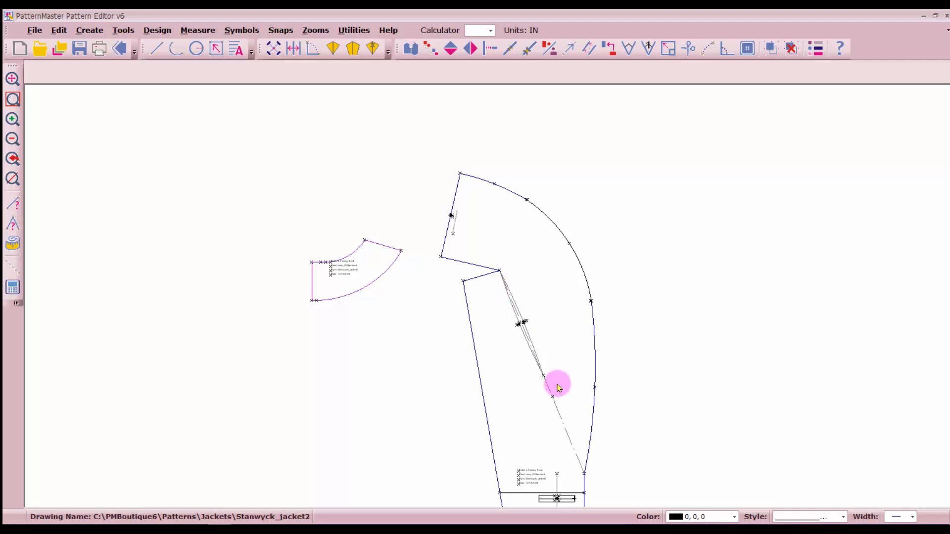
click(474, 280)
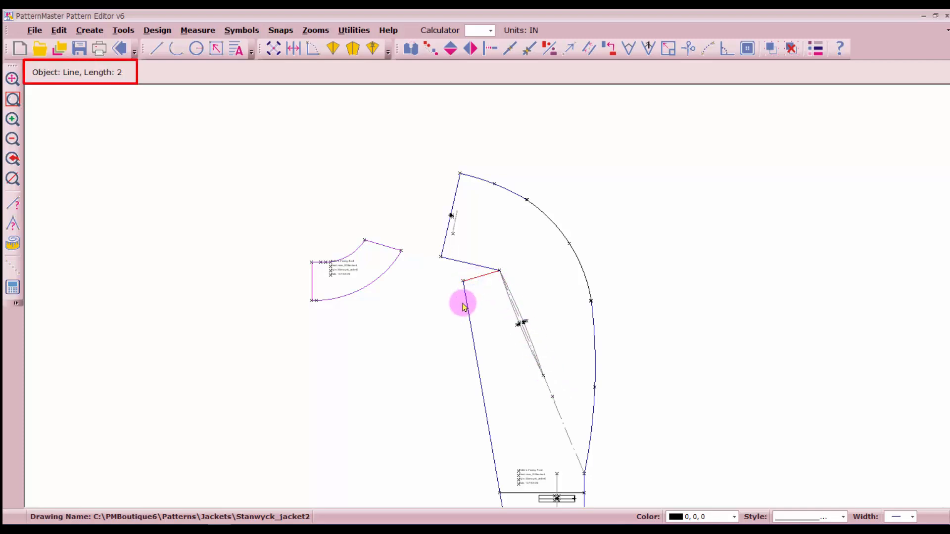
click(376, 243)
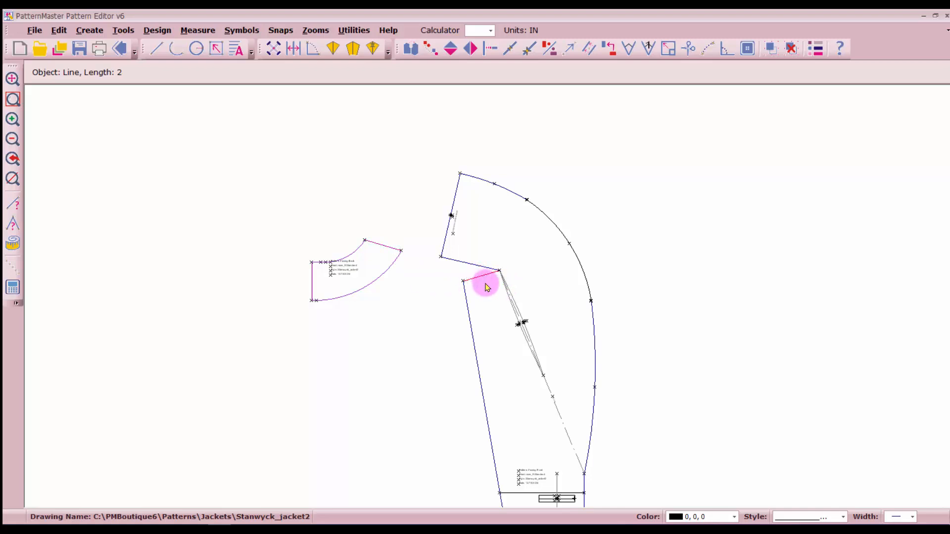
scroll(486, 287, up, 3)
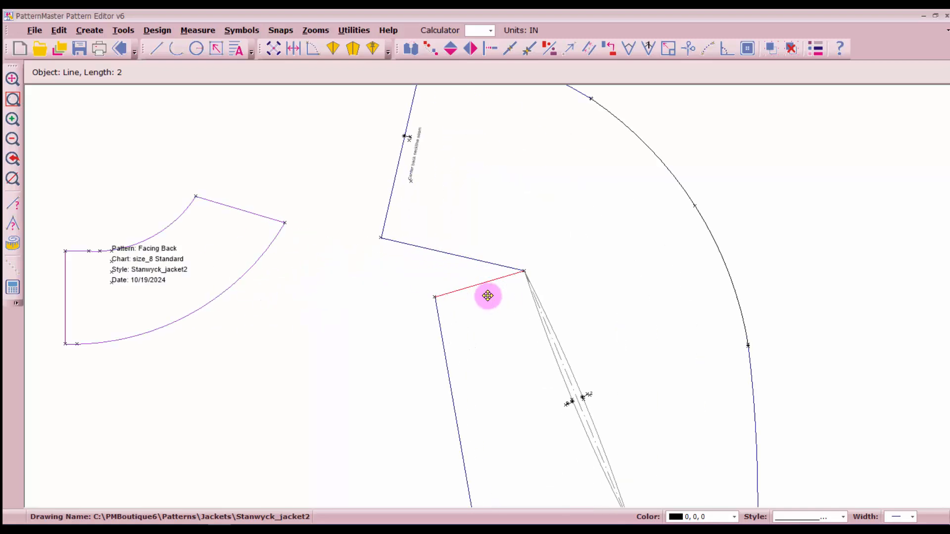
click(510, 51)
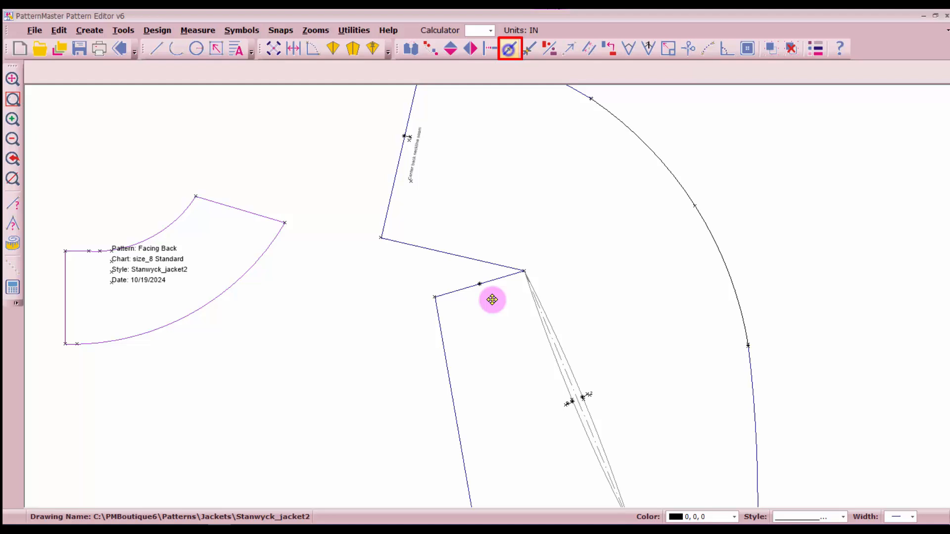
click(241, 211)
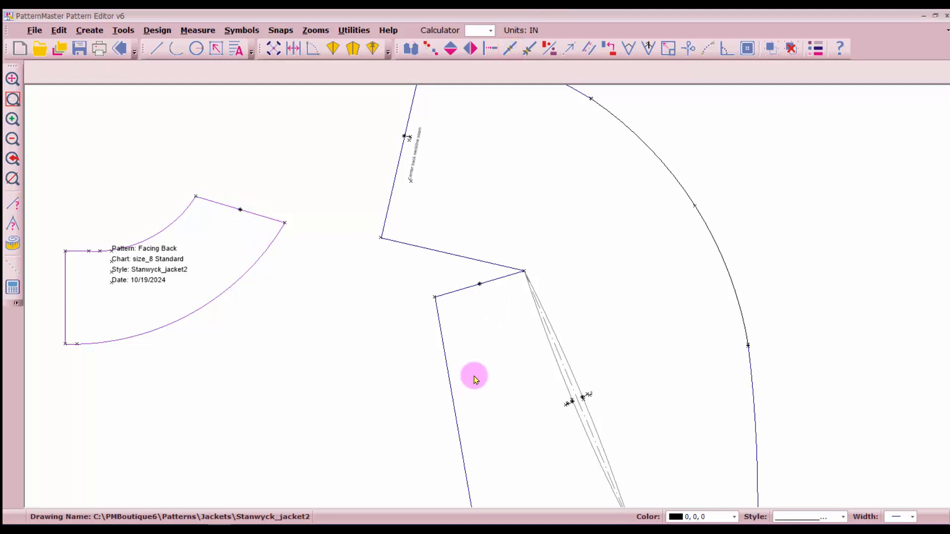
Draw a short notch line from each shoulder line's midpoint into the front and back facings.
click(158, 56)
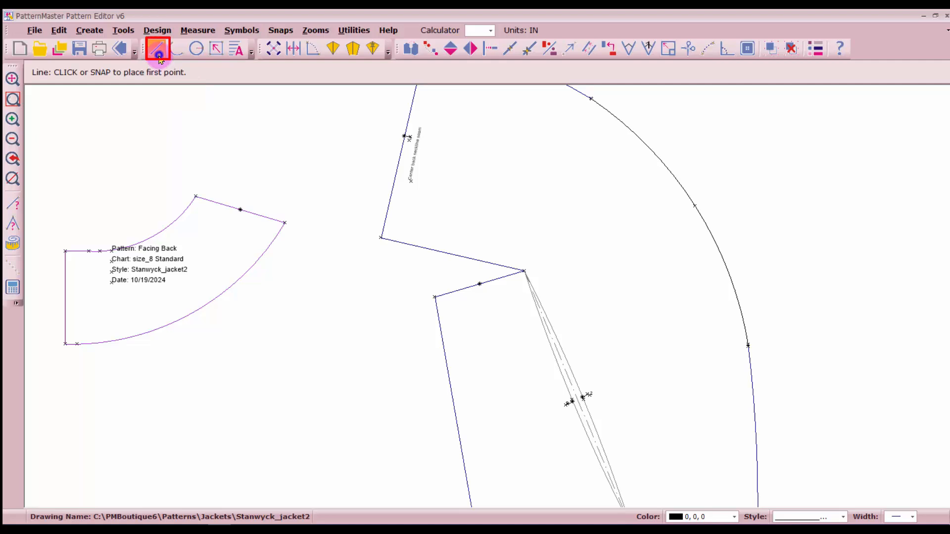
click(479, 283)
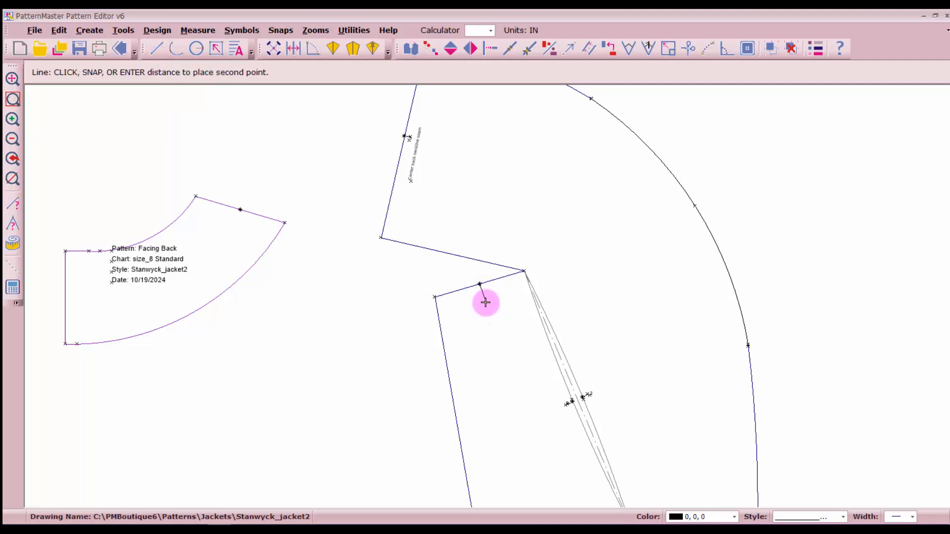
click(485, 302)
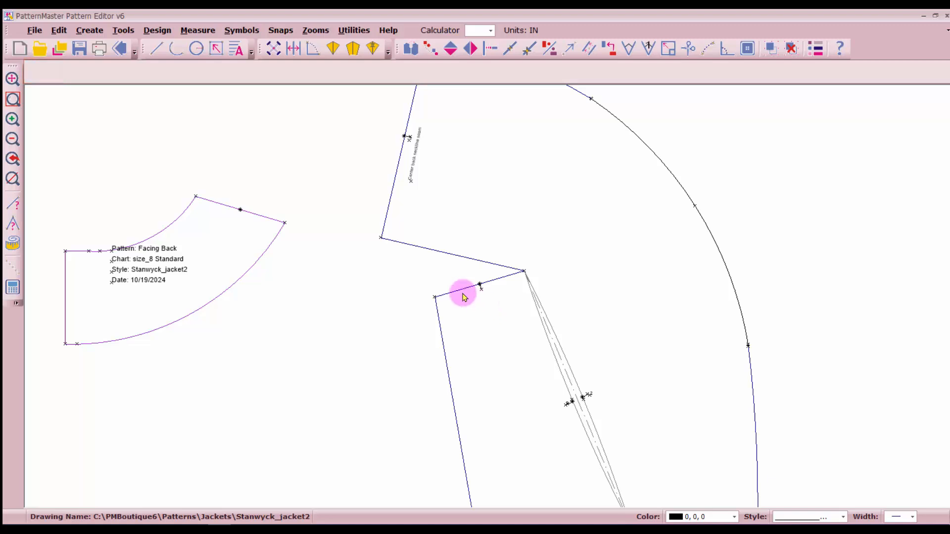
click(240, 208)
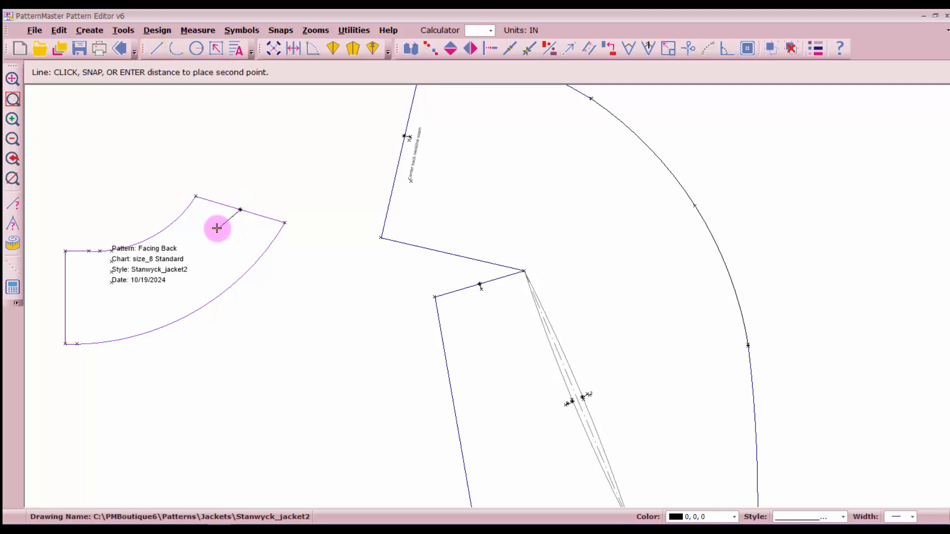
text(.)
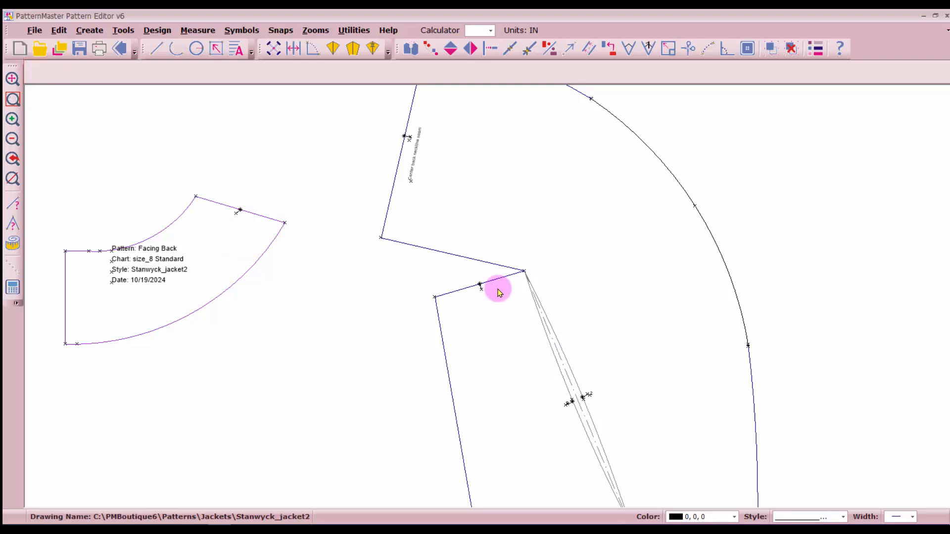
Label the front facing's shoulder notch with the text "3", at height 0.1 and 0 degrees rotation.
scroll(488, 297, up, 2)
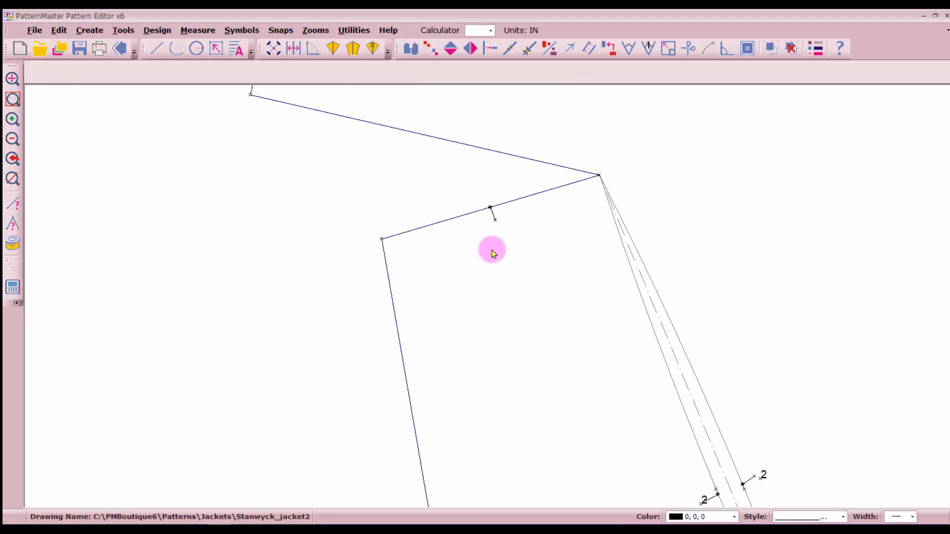
text(TE)
click(500, 229)
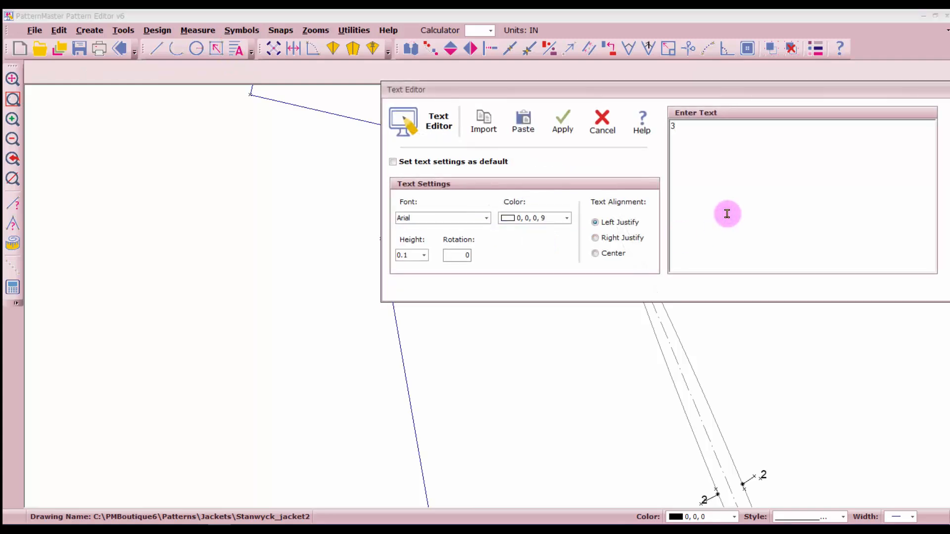
text(3)
click(563, 122)
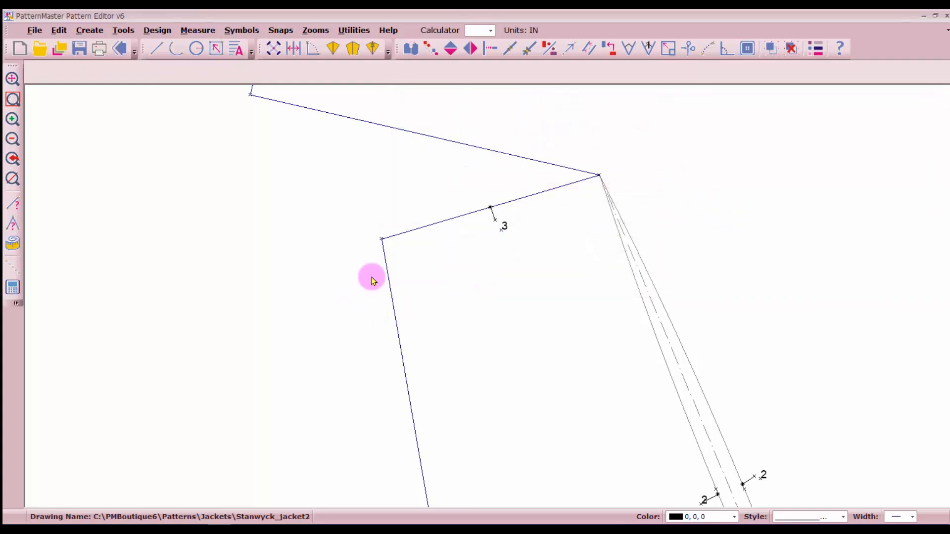
Label the back facing's shoulder notch with the text "3", at height 0.1 and 0 degrees rotation.
scroll(484, 294, down, 2)
scroll(488, 297, up, 2)
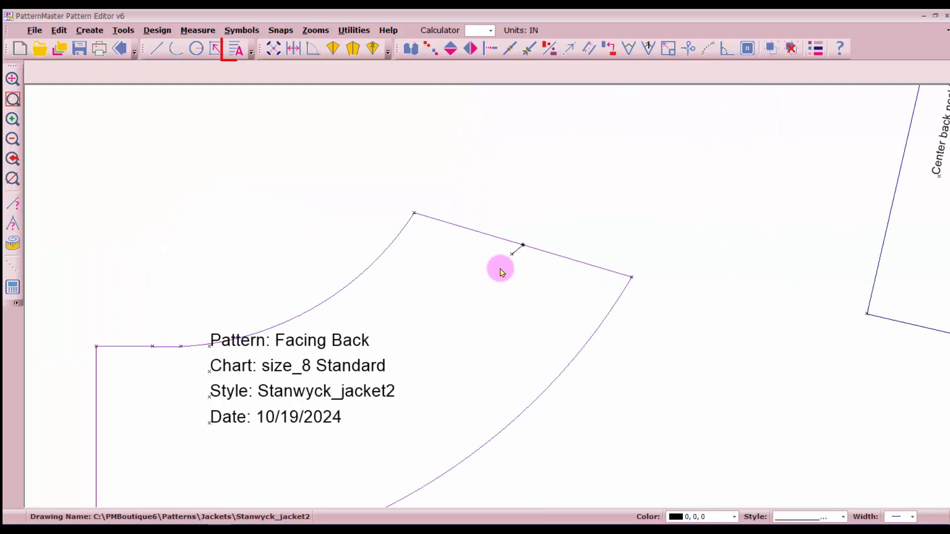
key(Return)
click(515, 266)
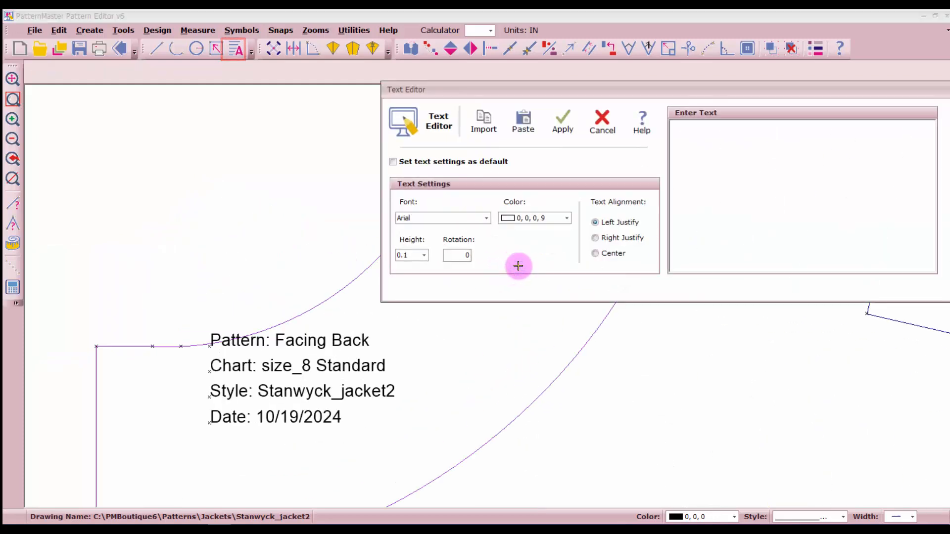
click(746, 176)
text(3)
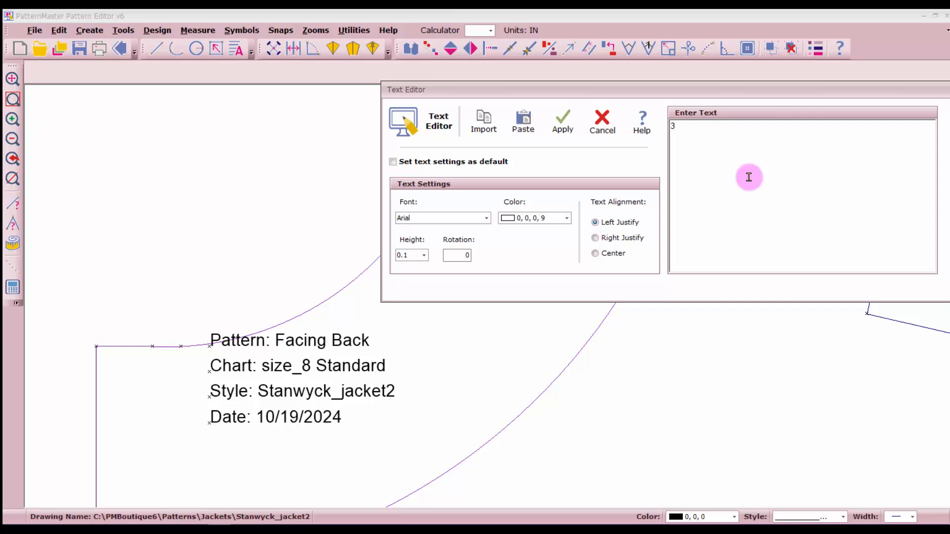
click(563, 124)
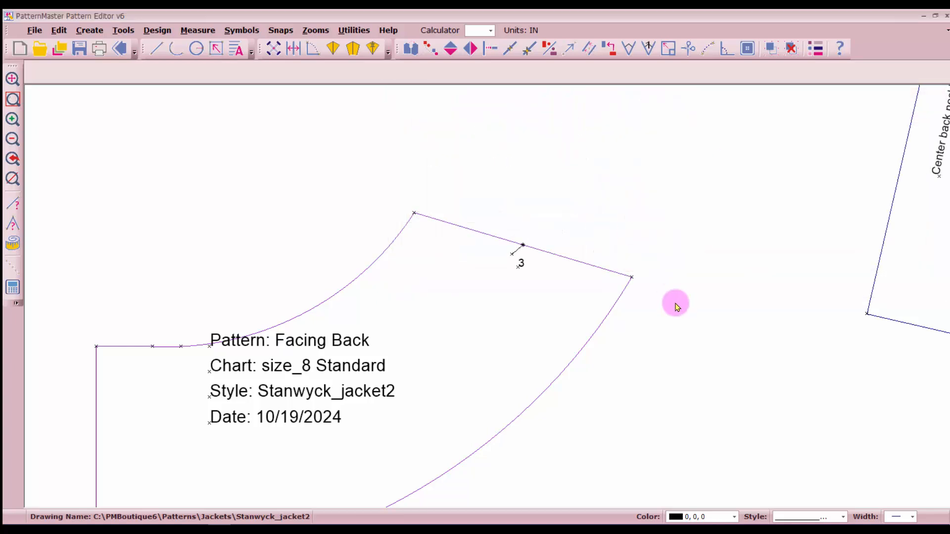
Compare the length of the back facing's neckline with the collar neckline edge above the front facing's shoulder line.
scroll(488, 299, down, 2)
scroll(488, 299, down, 2)
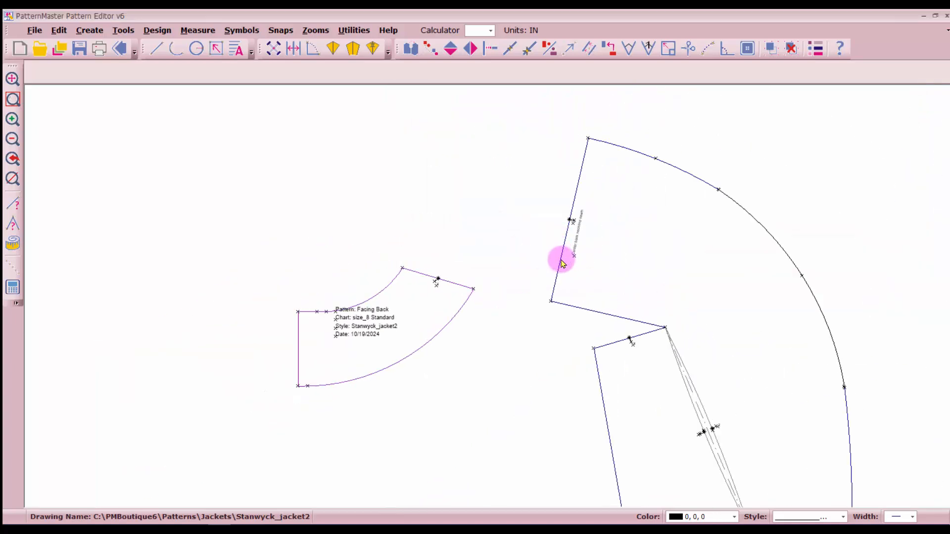
click(596, 313)
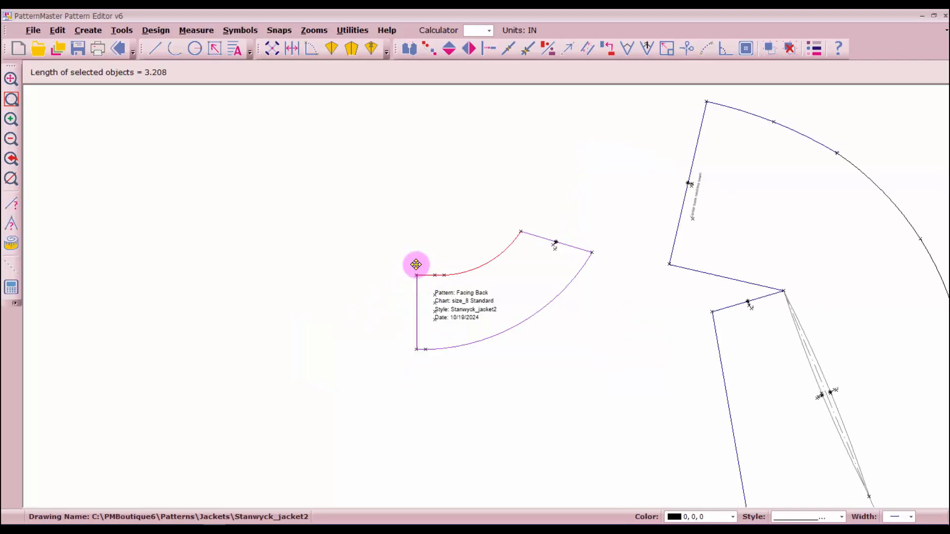
click(711, 273)
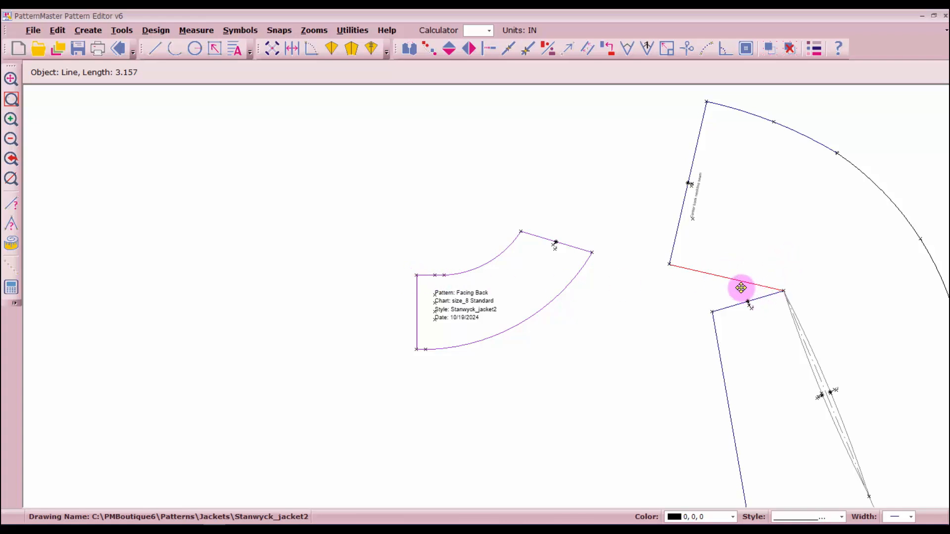
scroll(738, 286, up, 3)
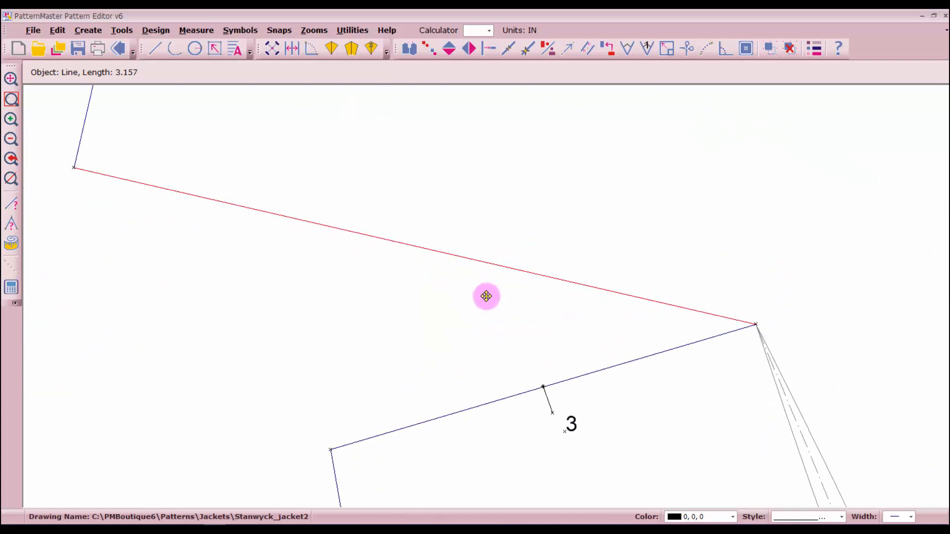
scroll(486, 295, up, 2)
scroll(839, 307, down, 2)
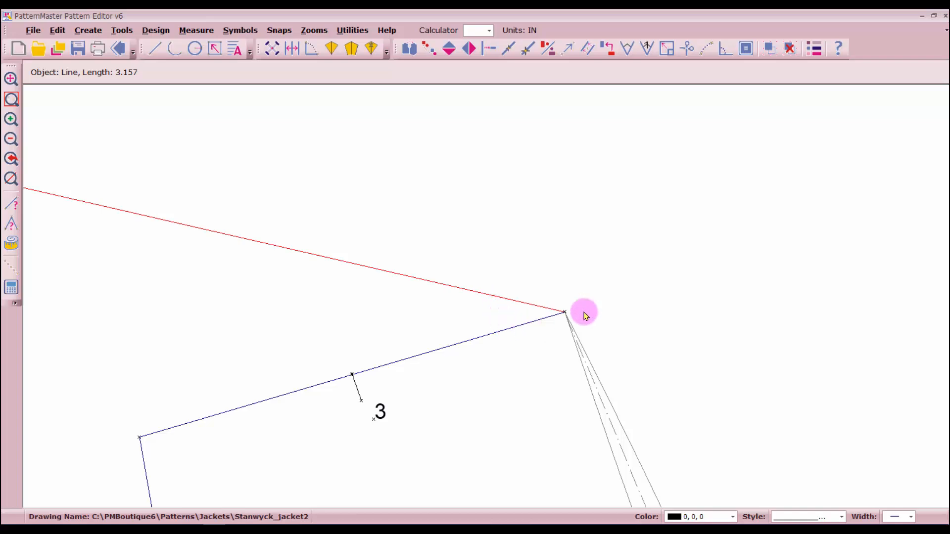
scroll(483, 294, down, 2)
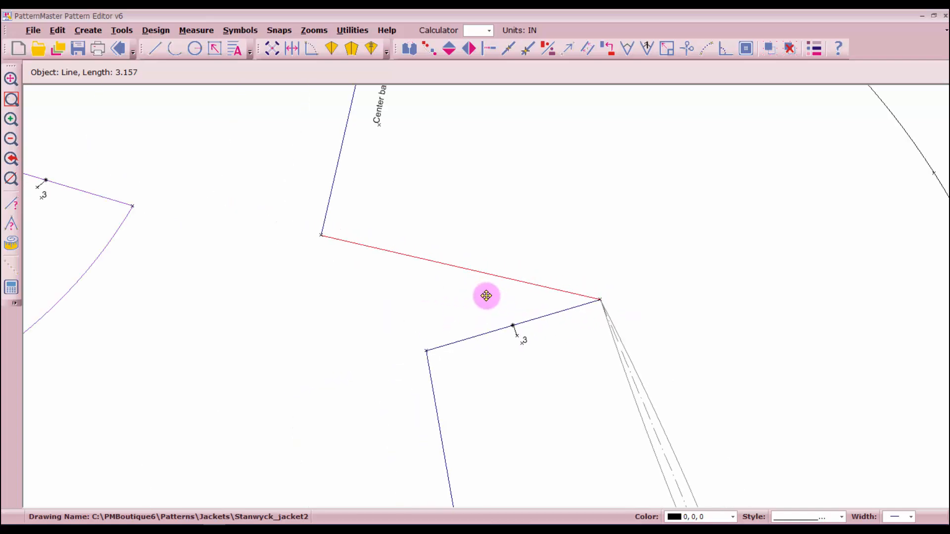
scroll(482, 294, down, 2)
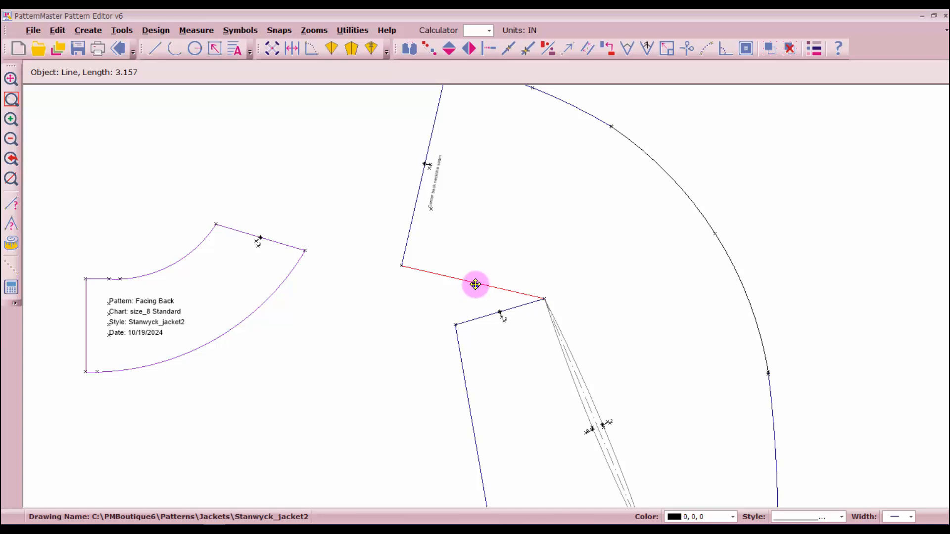
Mark the midpoint of the collar neckline edge and add a specification dimension from the shoulder and dart corner to that midpoint.
click(509, 51)
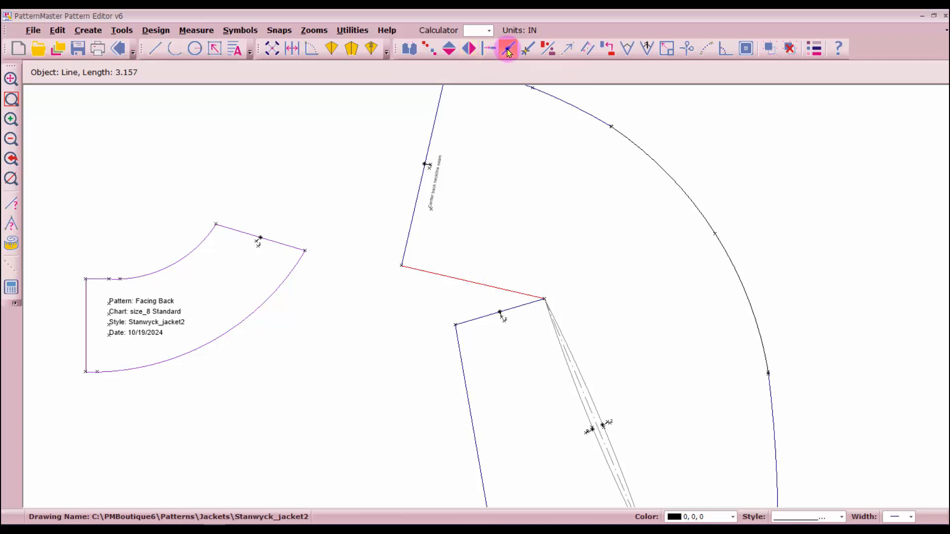
click(515, 247)
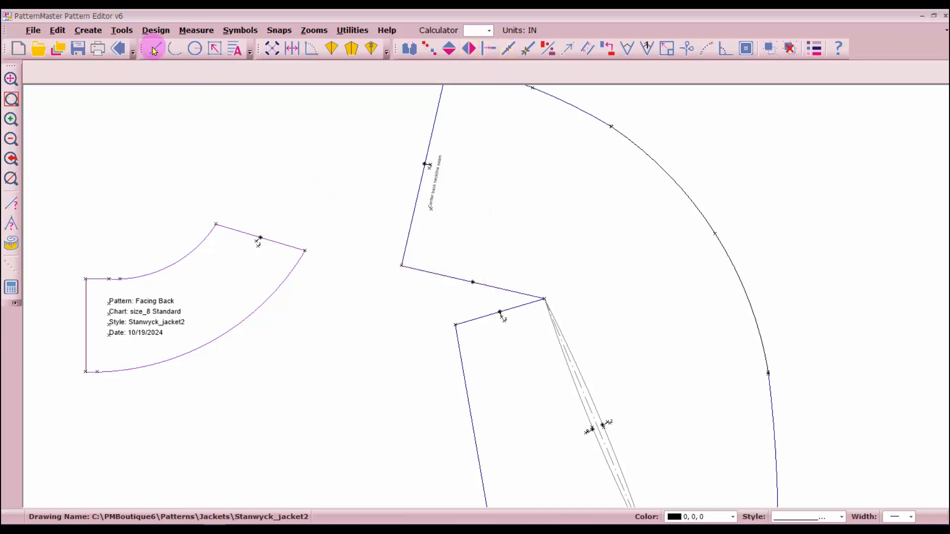
click(90, 27)
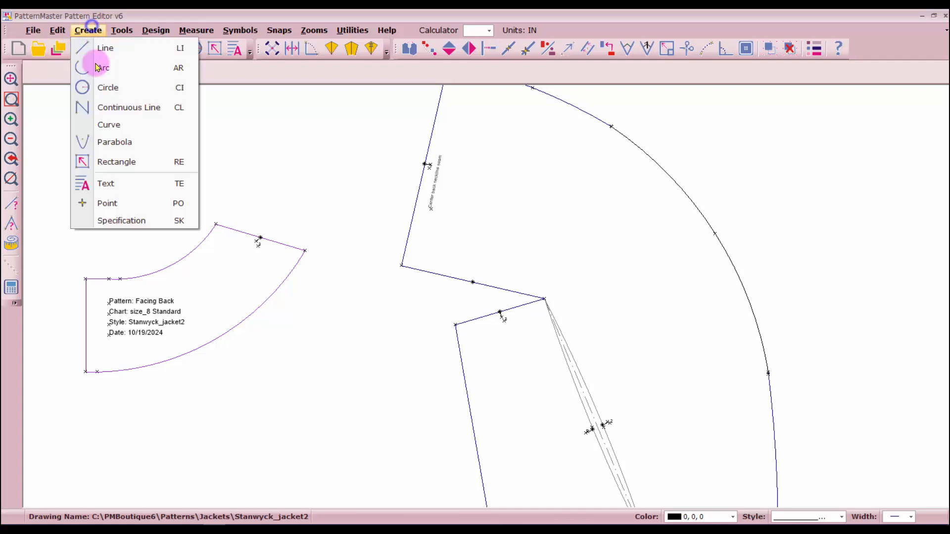
click(108, 220)
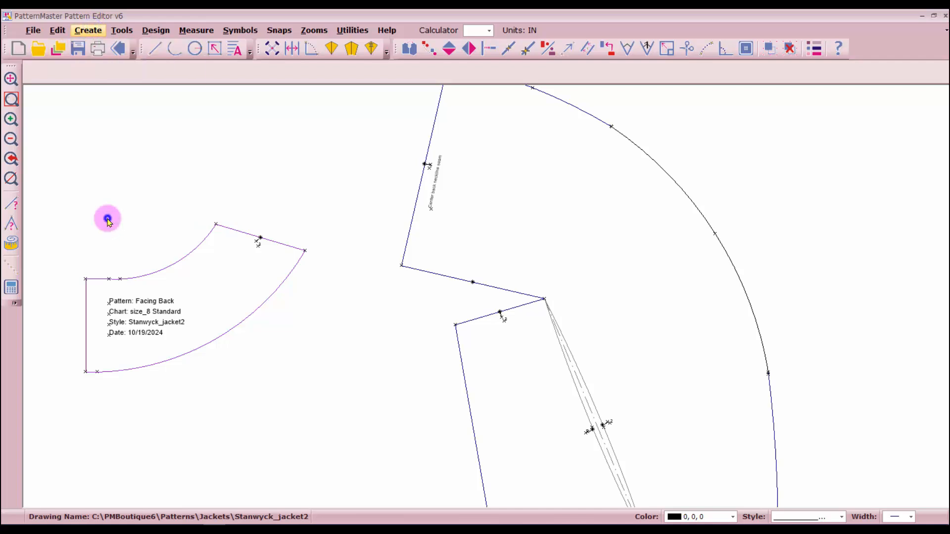
click(542, 299)
click(470, 278)
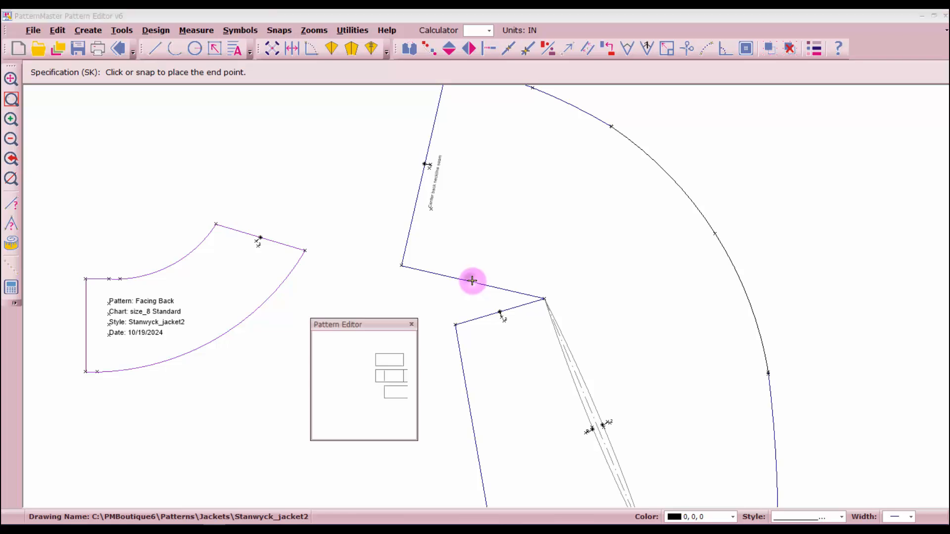
click(484, 262)
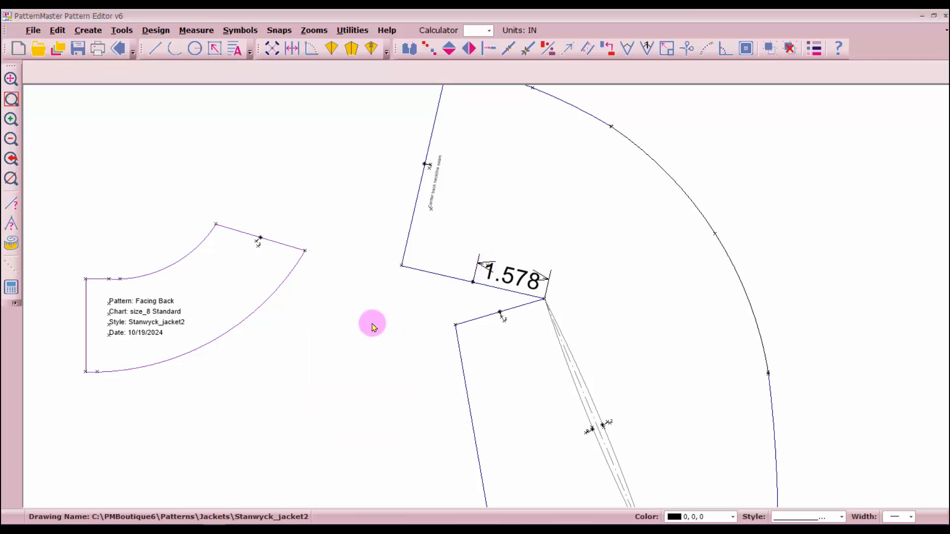
Locate a single point on the back facing's neckline arc, 1.578 inches from its shoulder corner.
click(187, 252)
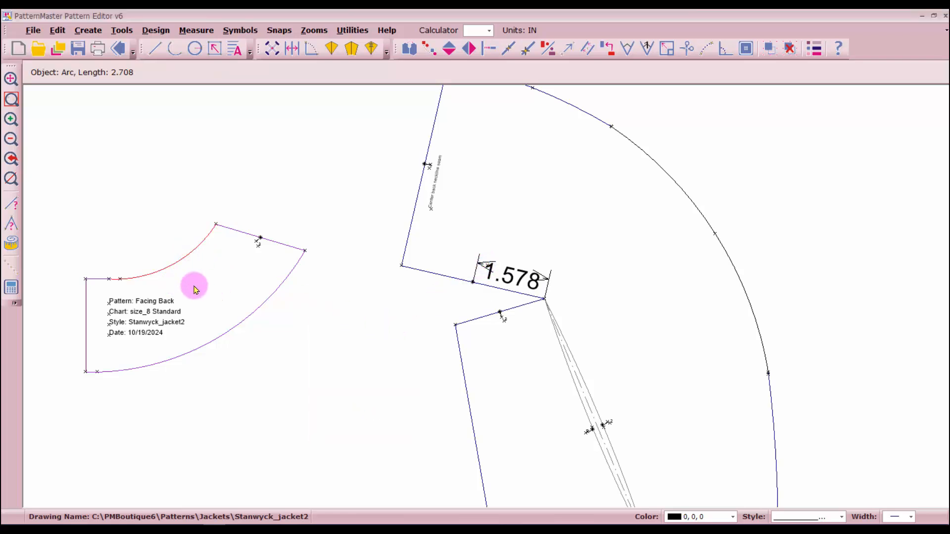
click(529, 49)
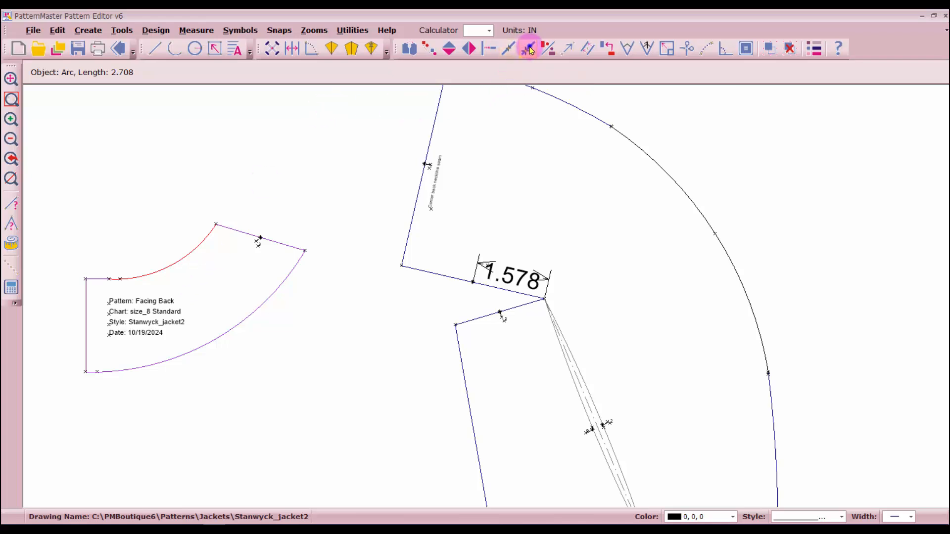
click(217, 221)
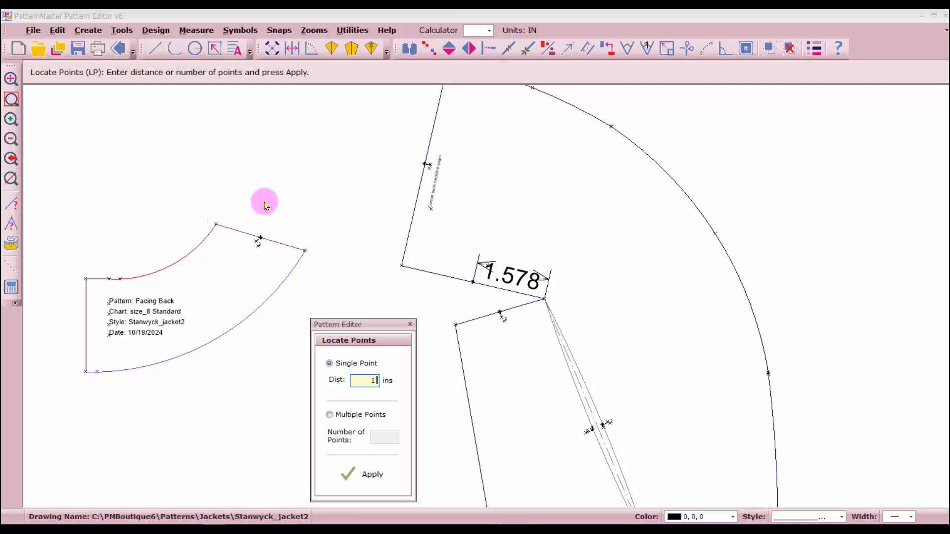
key(Return)
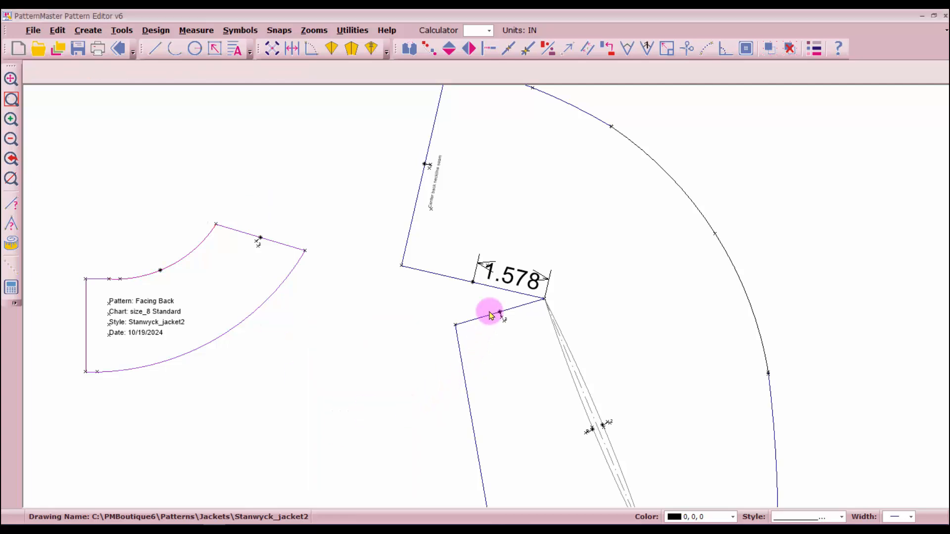
Delete the 1.578 dimension from the front facing's collar neckline edge.
click(499, 274)
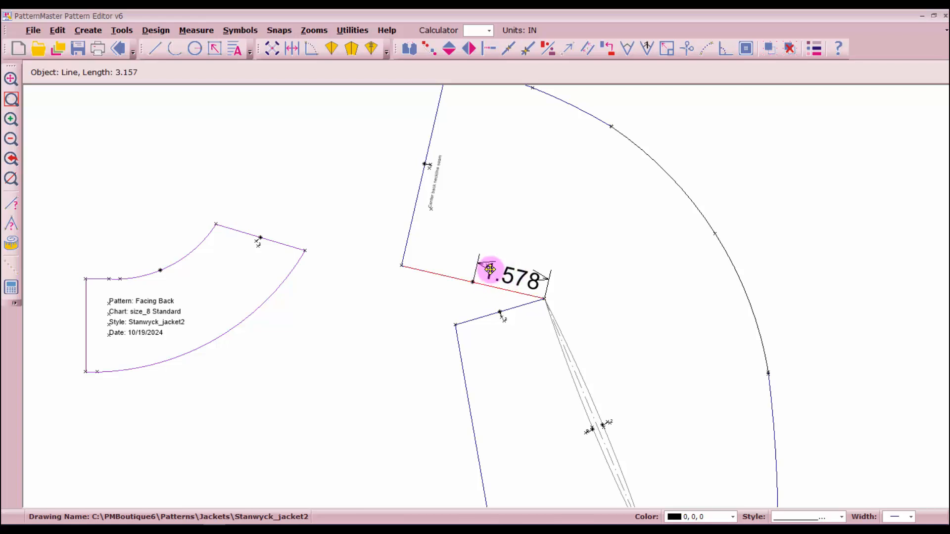
click(489, 270)
key(Delete)
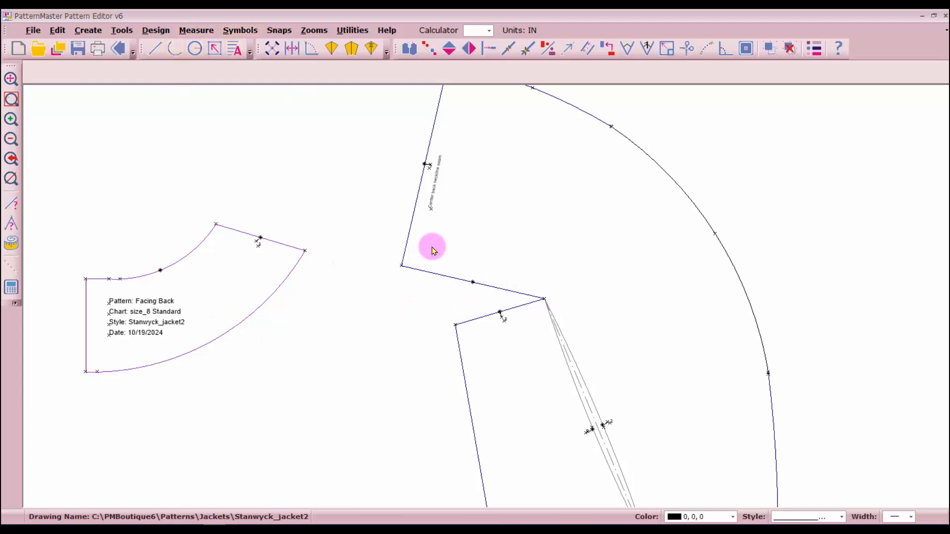
Draw 0.125-inch notch lines inward from the neckline points on the back facing's arc and the front facing's collar neckline edge.
scroll(262, 257, up, 3)
scroll(486, 298, down, 4)
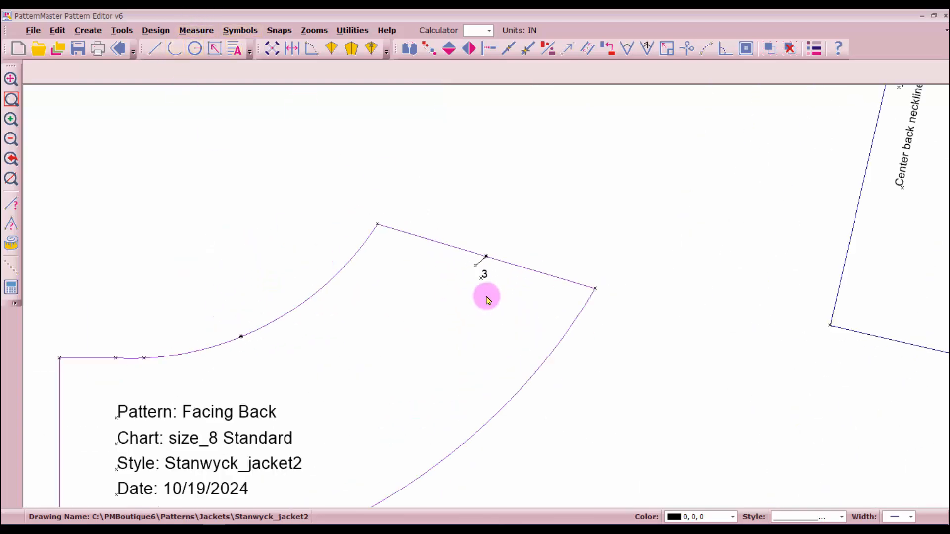
click(155, 48)
click(405, 310)
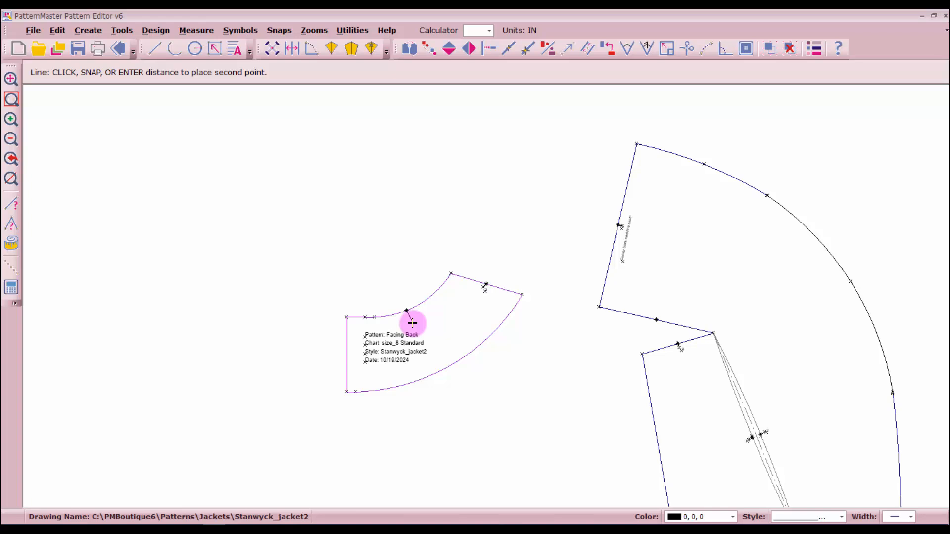
text(.1)
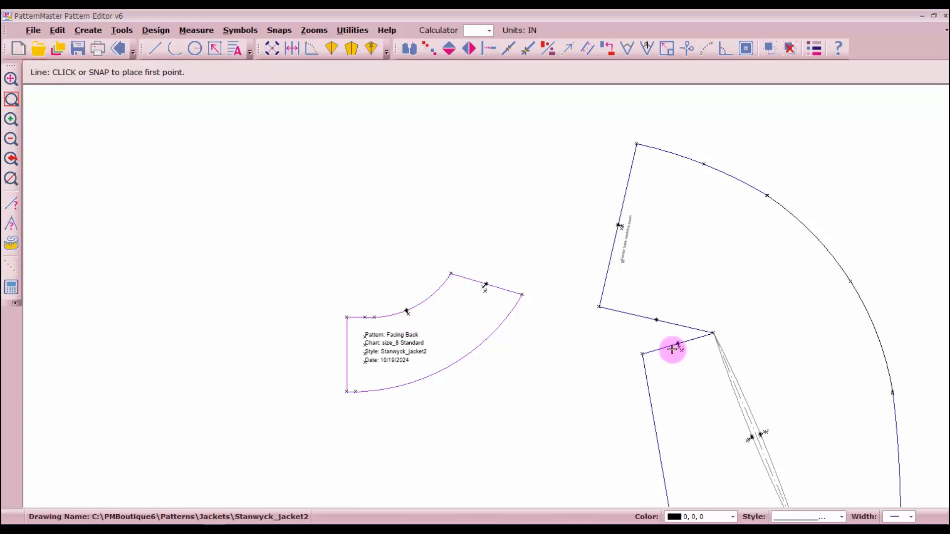
click(656, 320)
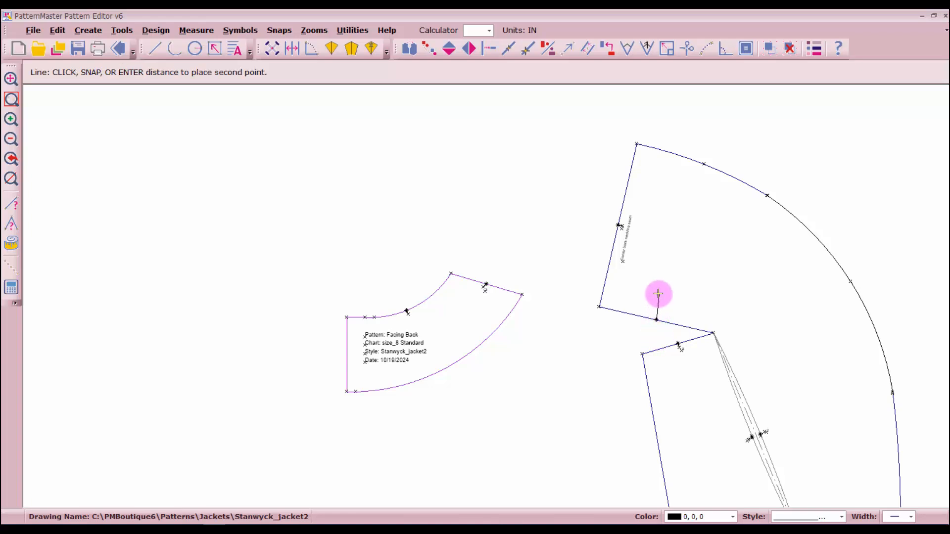
text(.)
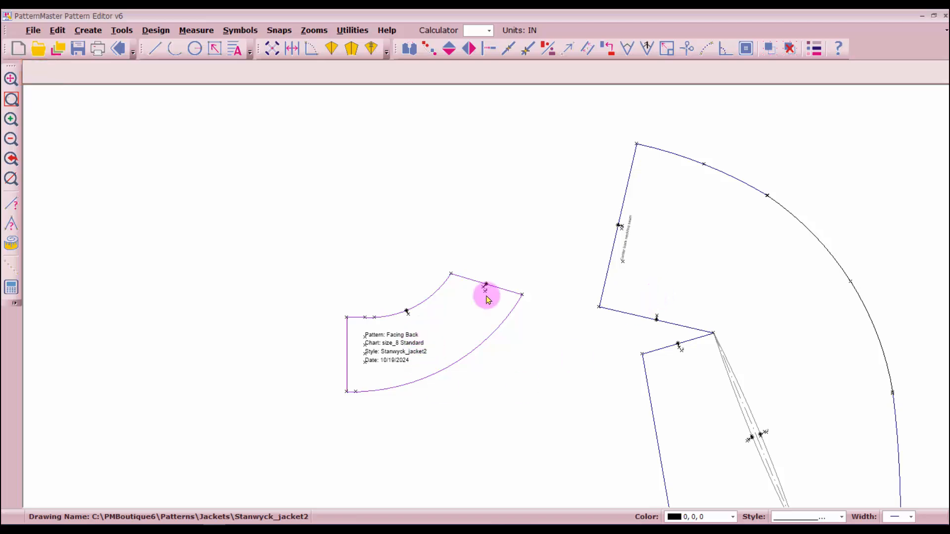
Label the back facing's neckline notch with the text "4", at height 0.1 and 0 degrees rotation.
scroll(485, 292, up, 5)
scroll(487, 299, up, 1)
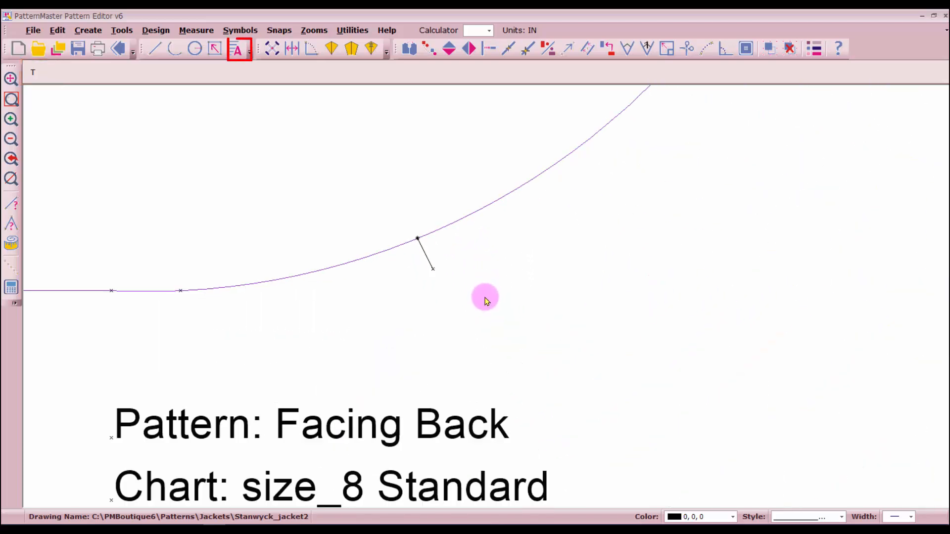
click(435, 284)
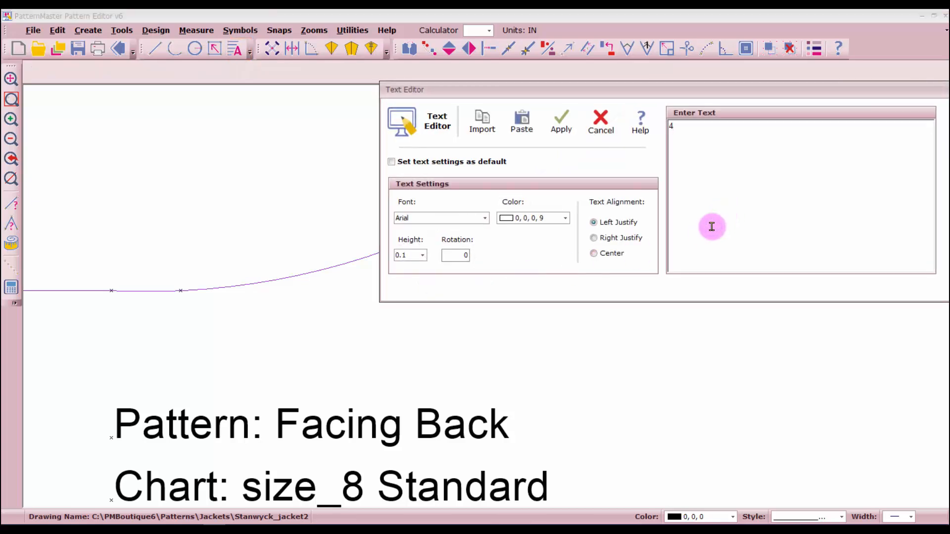
click(563, 129)
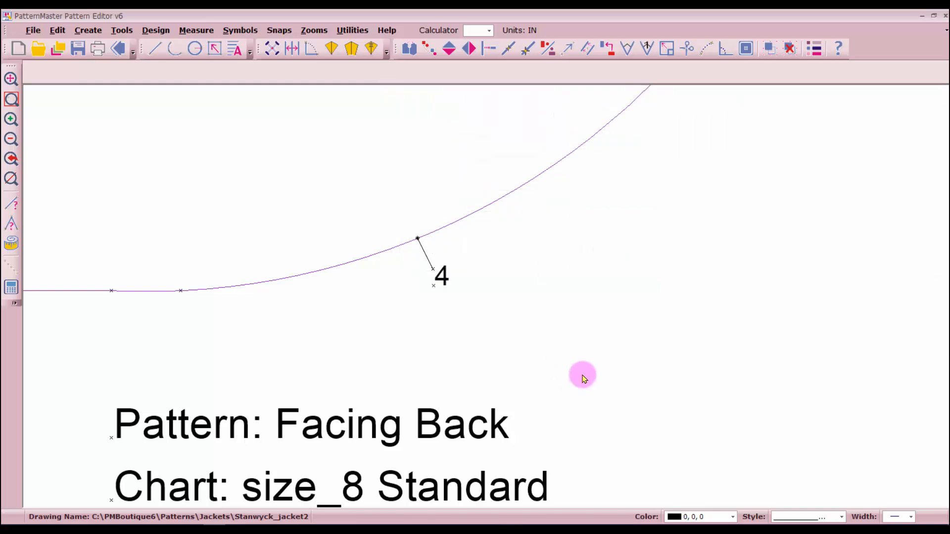
Label the front facing's collar neckline notch with the text "4", at height 0.1 and 0 degrees rotation.
scroll(509, 303, down, 2)
scroll(750, 285, up, 3)
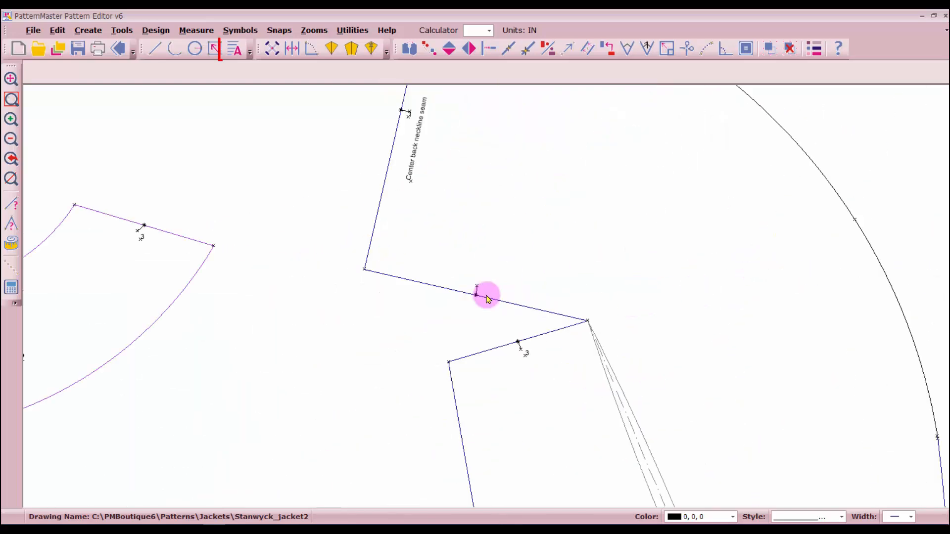
click(456, 258)
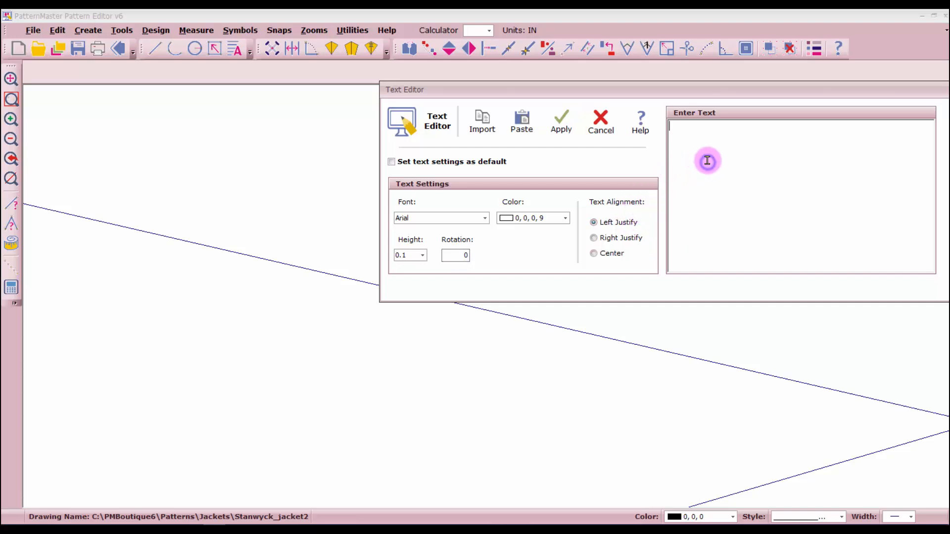
text(4)
click(561, 118)
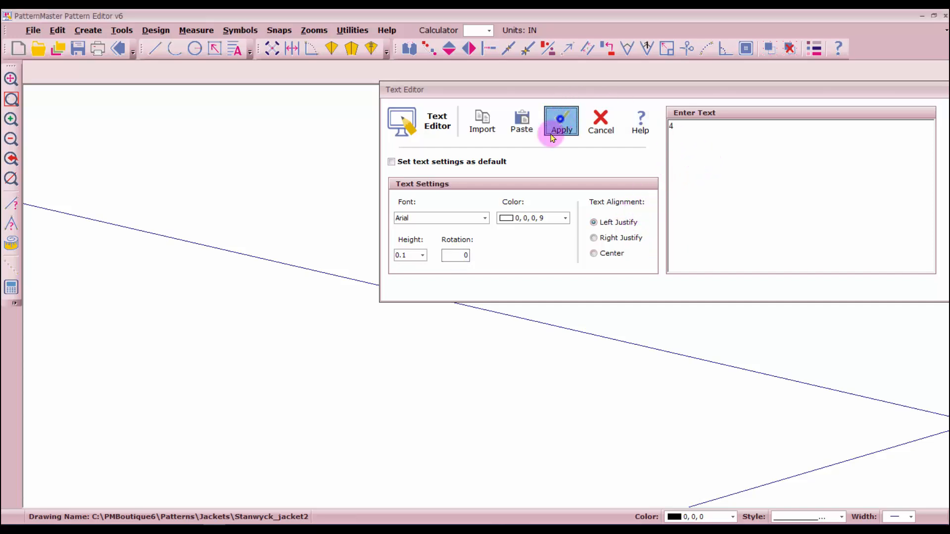
Draw a 0.125-inch notch line inward from the back facing's center back neckline corner and label it "5", height 0.1, rotation 0.
scroll(368, 297, down, 3)
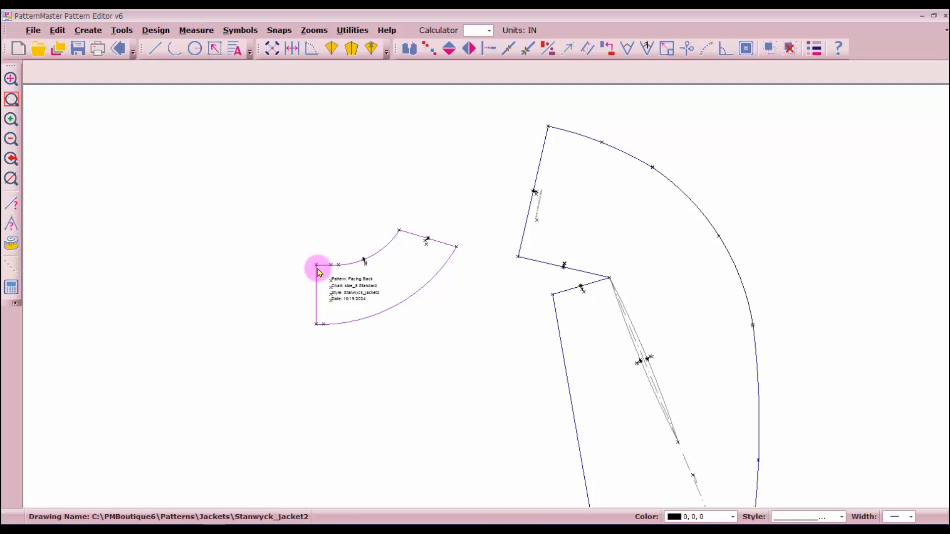
click(154, 49)
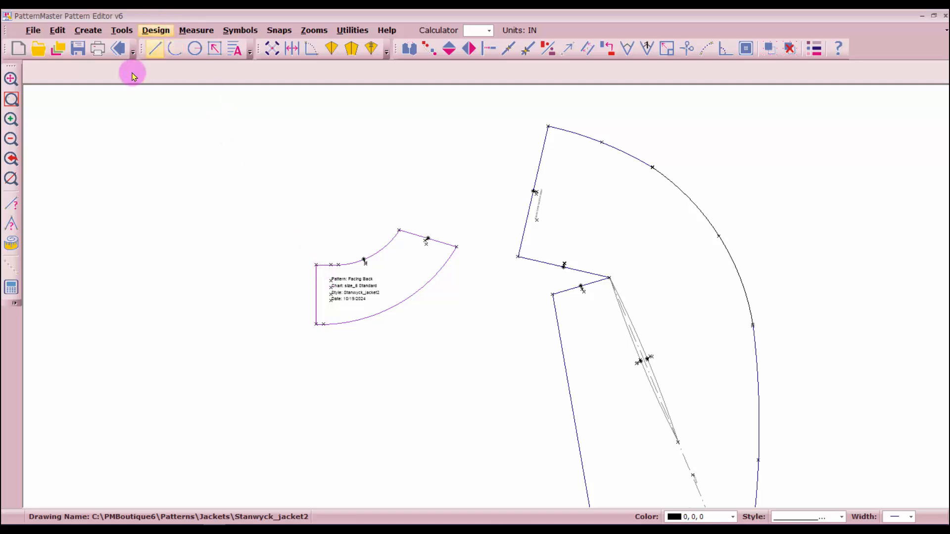
scroll(483, 297, up, 5)
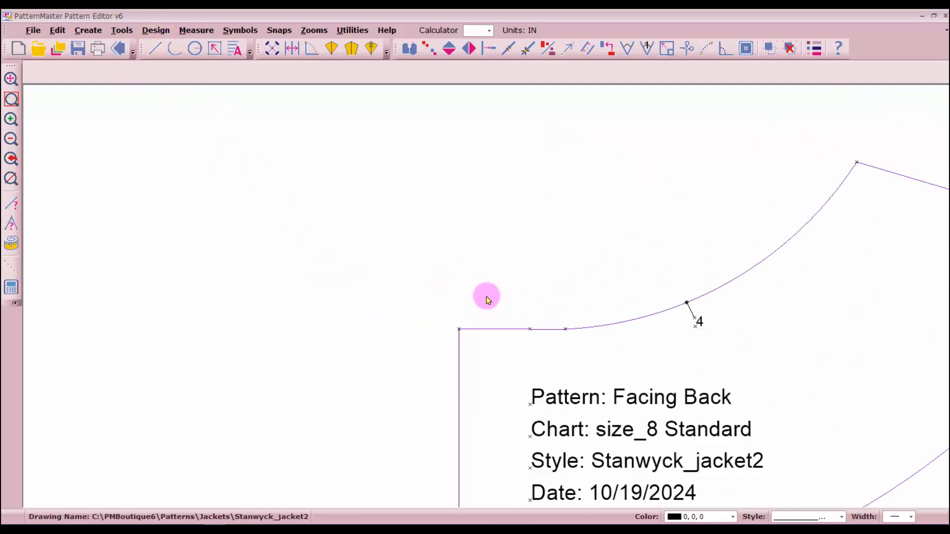
click(155, 48)
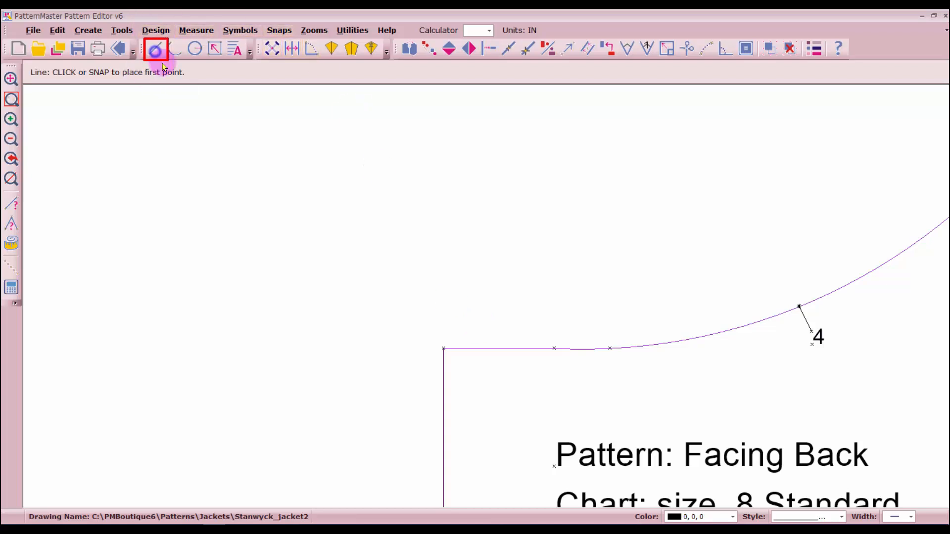
click(442, 348)
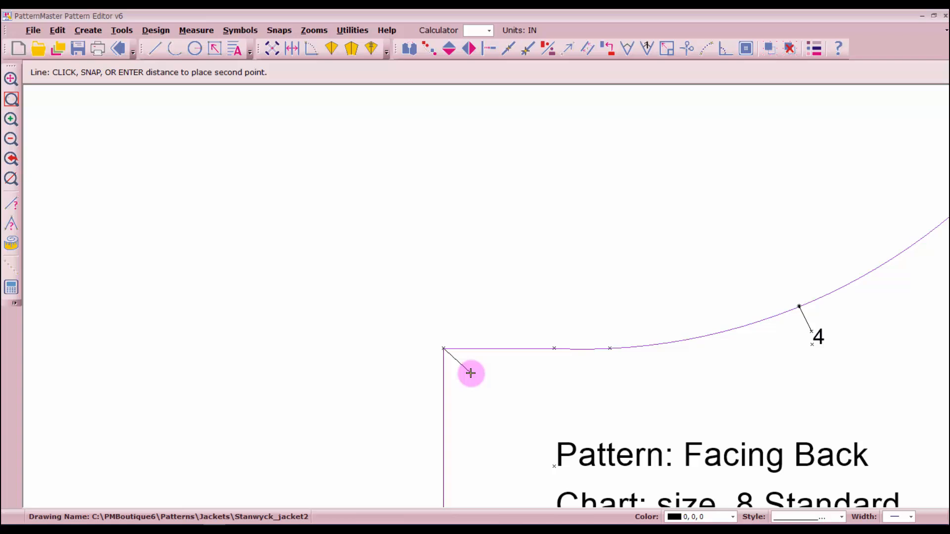
text(.125)
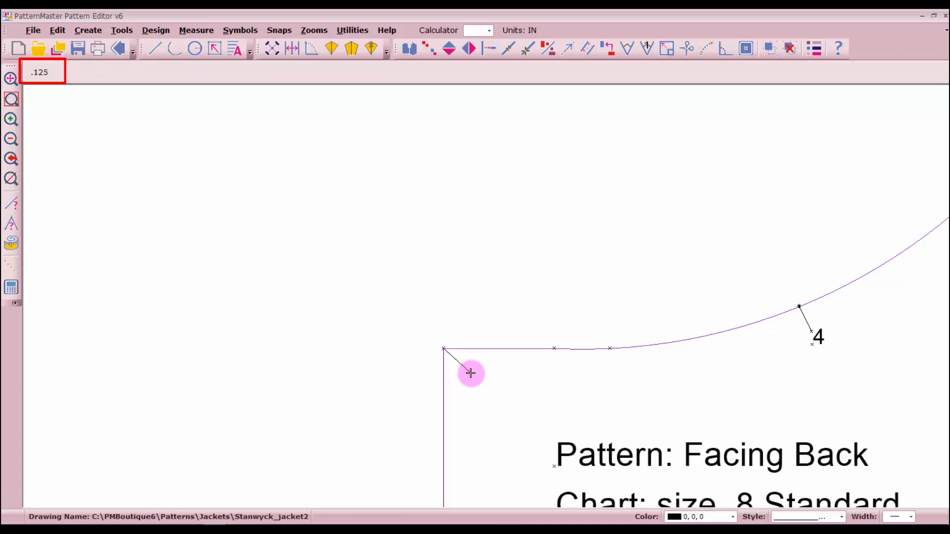
text(TE)
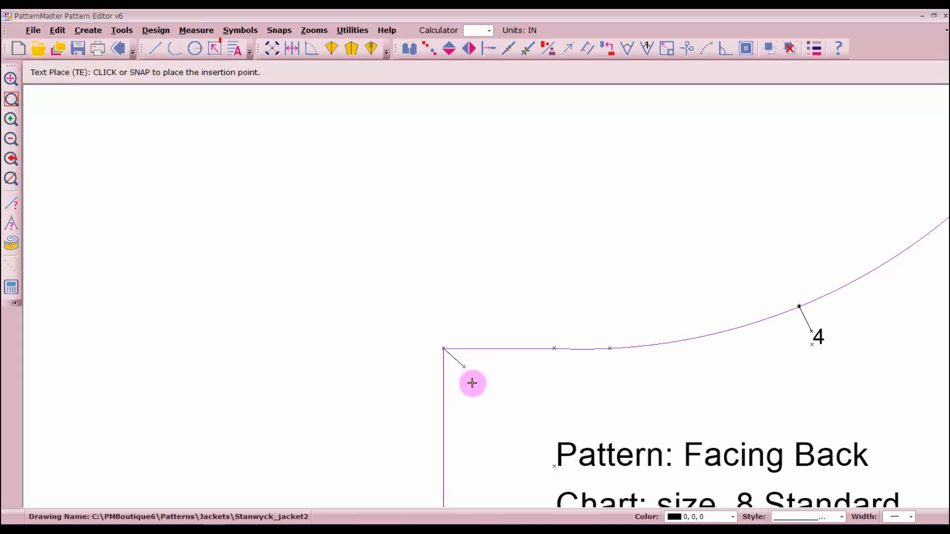
click(473, 380)
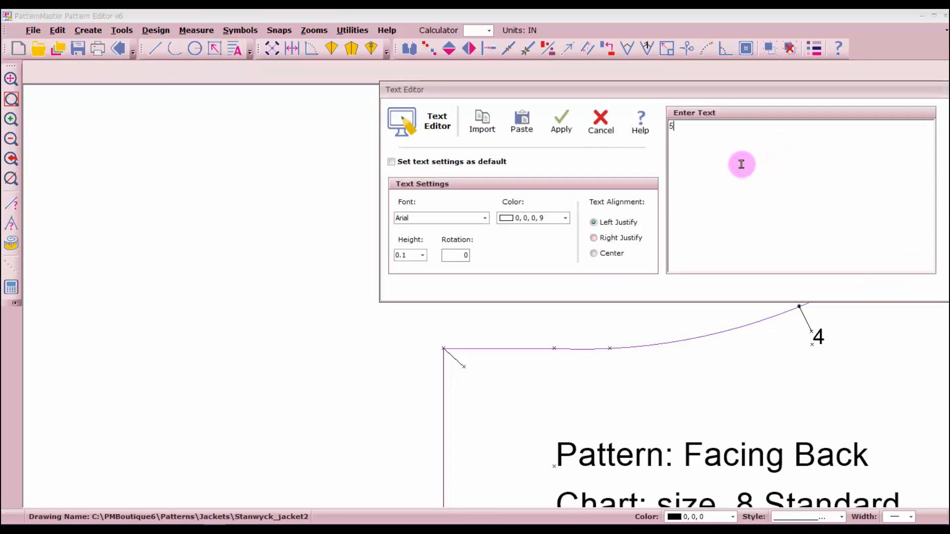
click(562, 123)
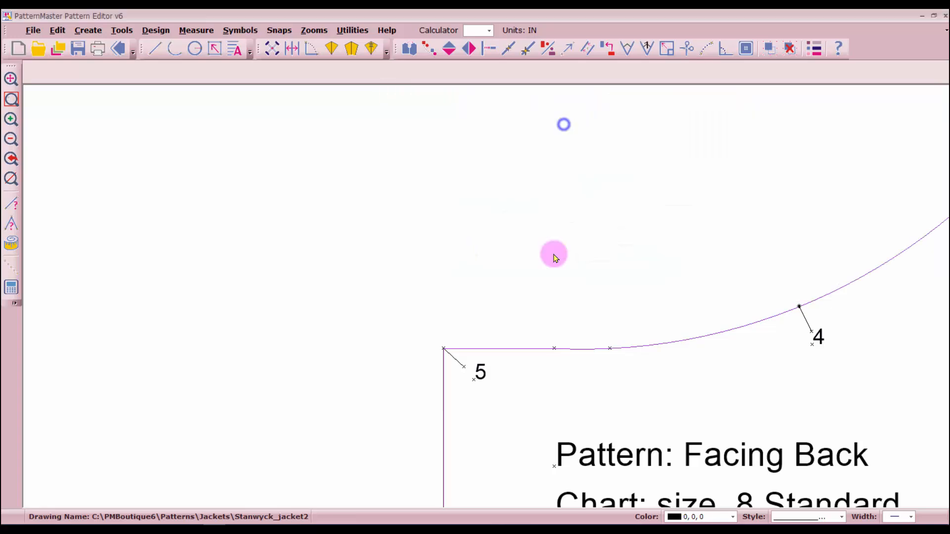
Draw a 0.125-inch notch line inward from the front facing's center back neckline corner and label it "5", height 0.1, rotation 0.
scroll(557, 414, down, 4)
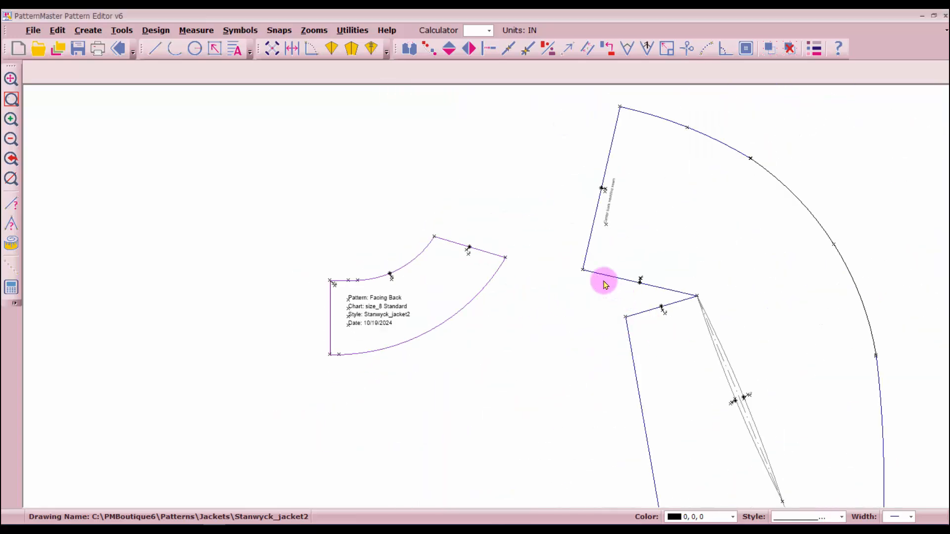
scroll(485, 297, up, 3)
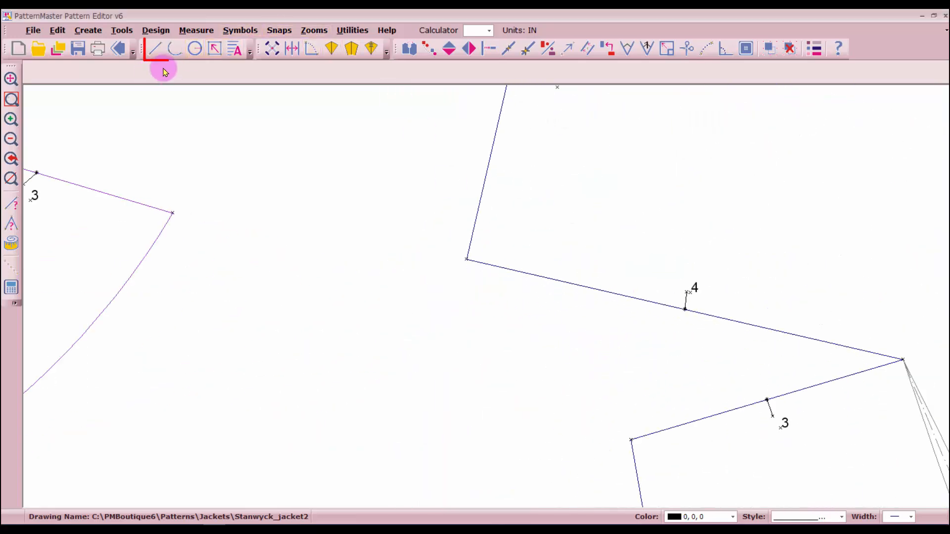
click(155, 48)
click(466, 258)
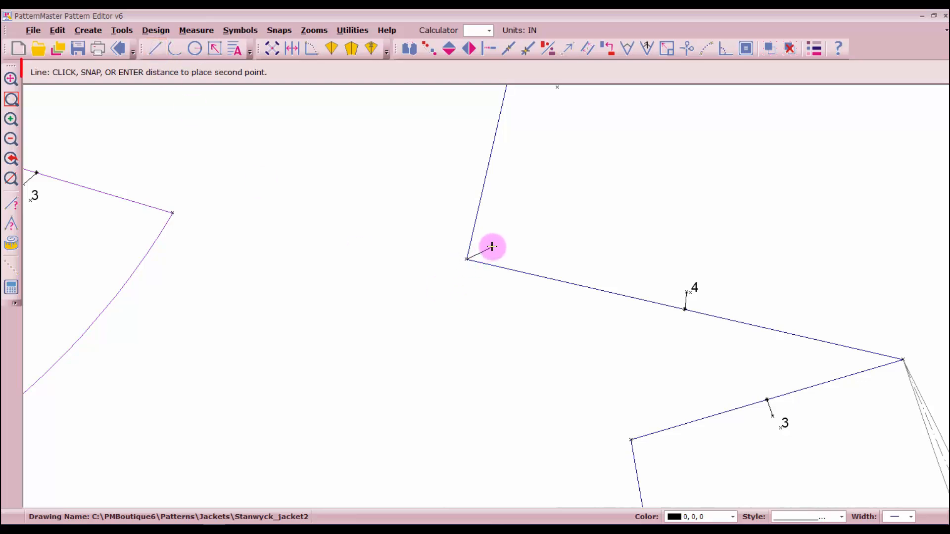
text(.1)
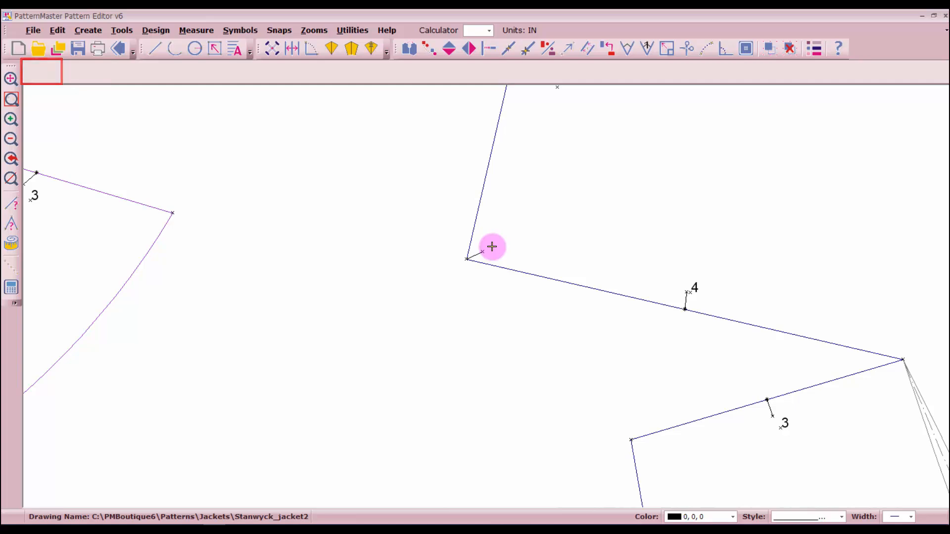
text(e)
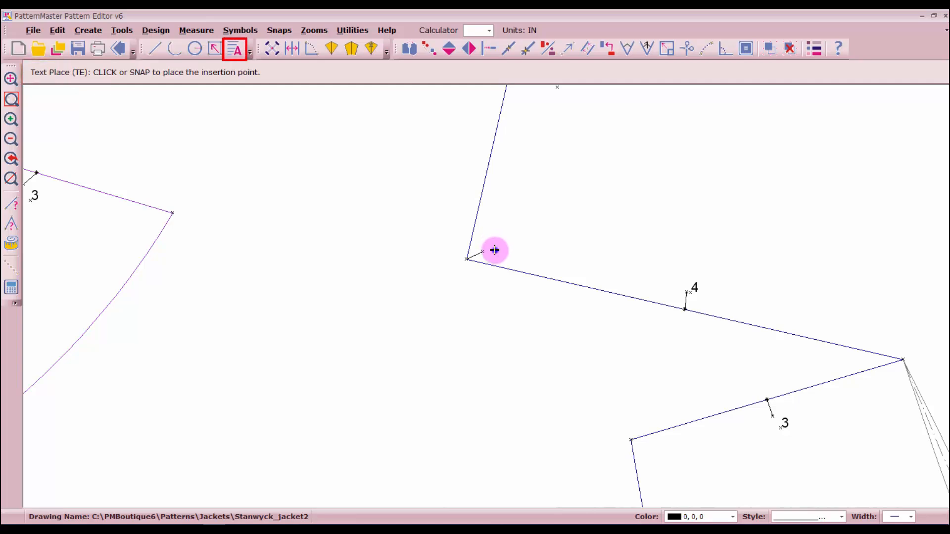
click(494, 251)
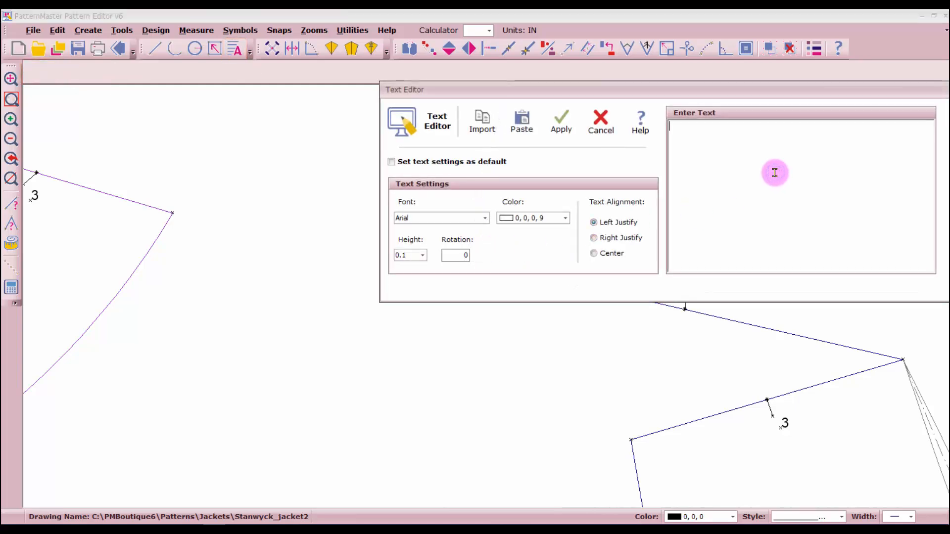
click(562, 123)
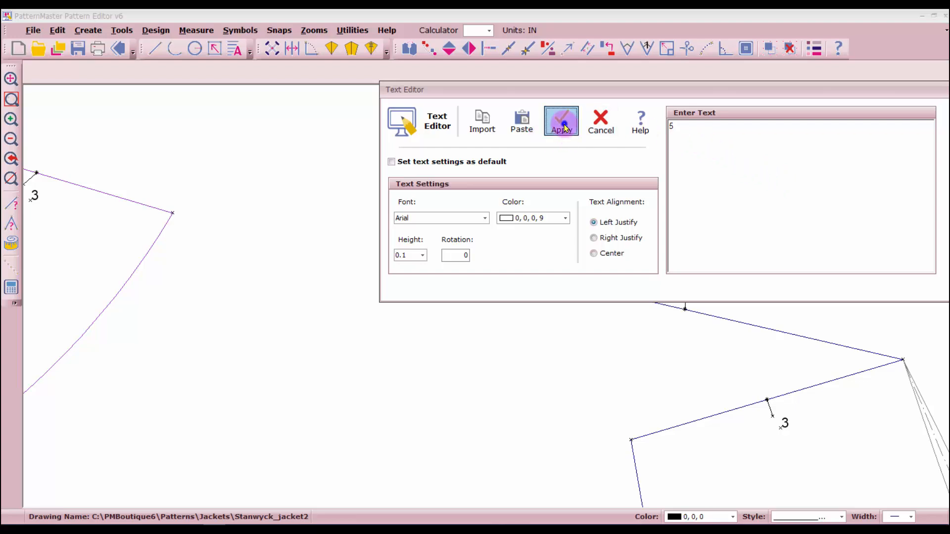
Mark the midpoint of the back facing's outer curve and draw a 0.125-inch notch line inward from it.
scroll(470, 316, down, 4)
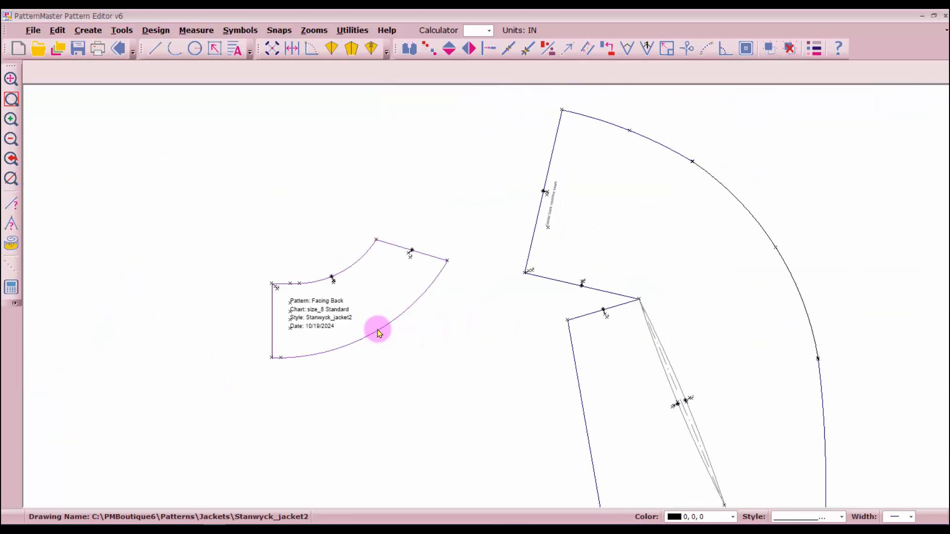
click(378, 329)
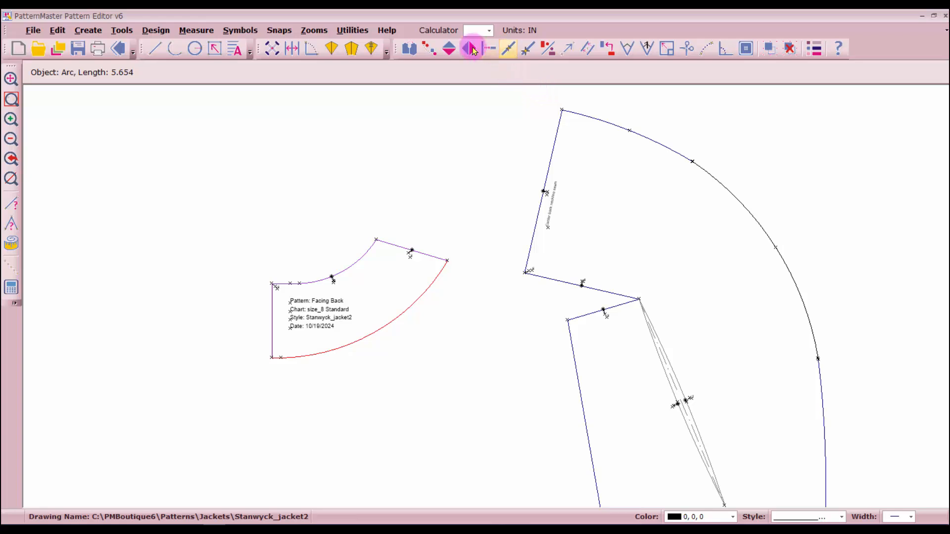
click(508, 48)
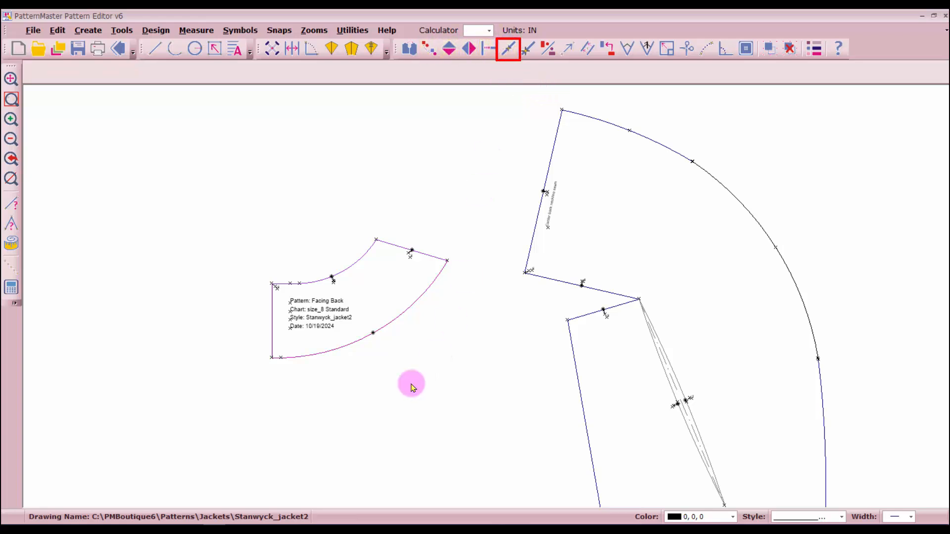
scroll(486, 298, up, 4)
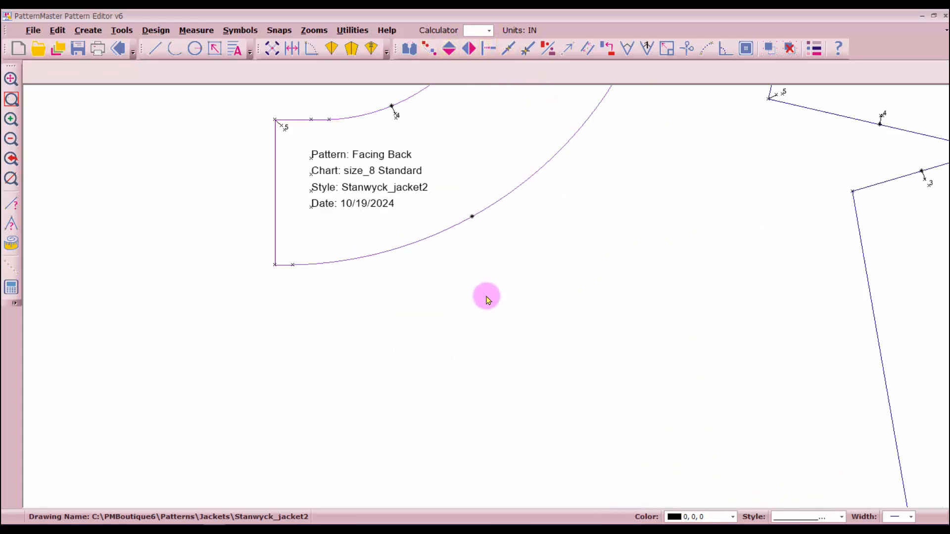
click(155, 48)
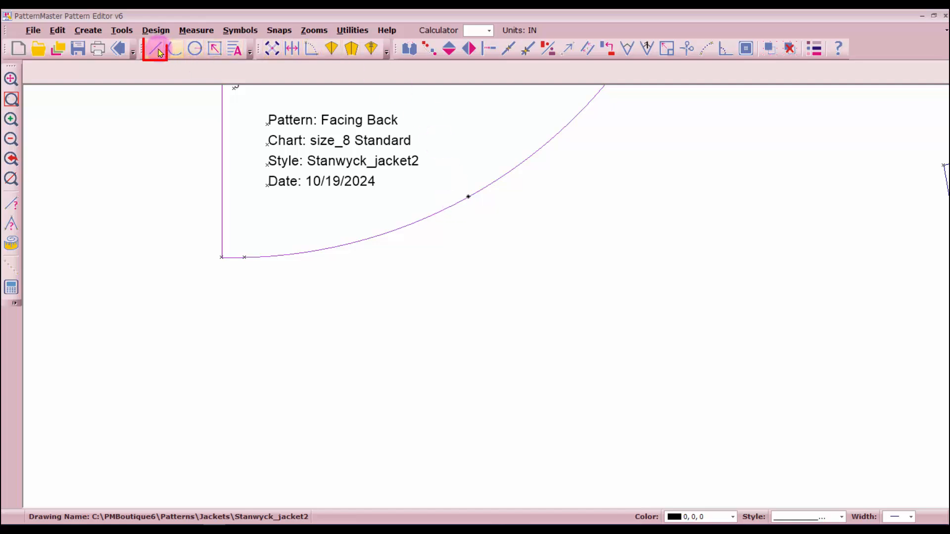
click(465, 197)
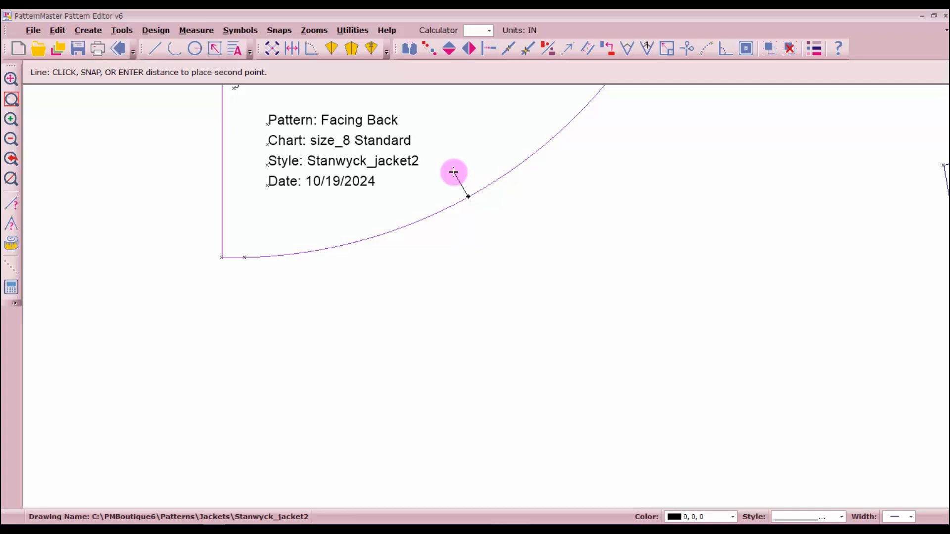
text(.125)
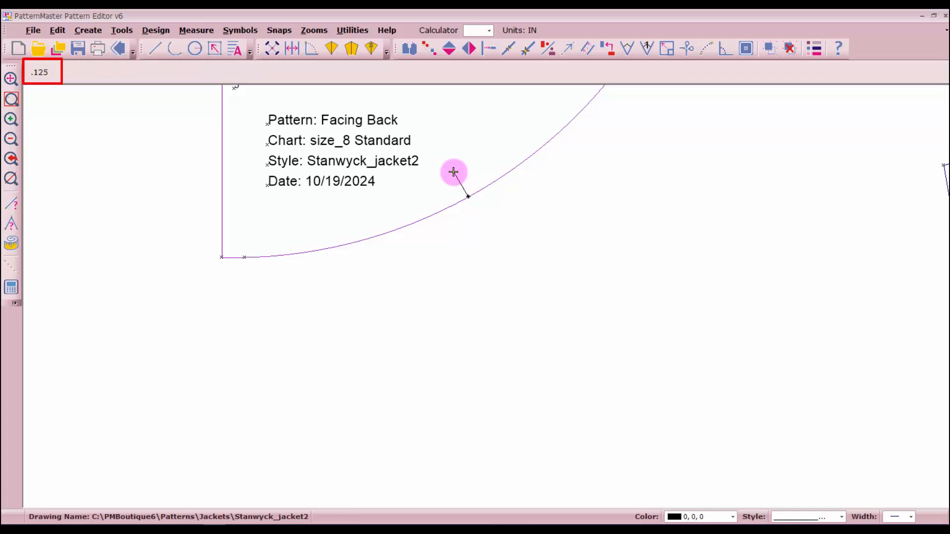
Label the back facing's outer curve notch with the text "6", at height 0.1 and 0 degrees rotation.
text(e)
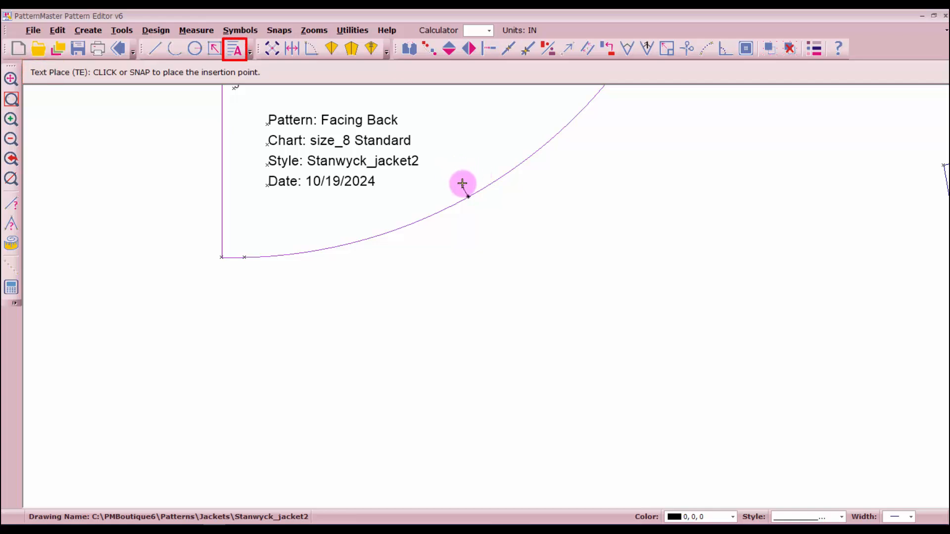
click(466, 177)
text(6)
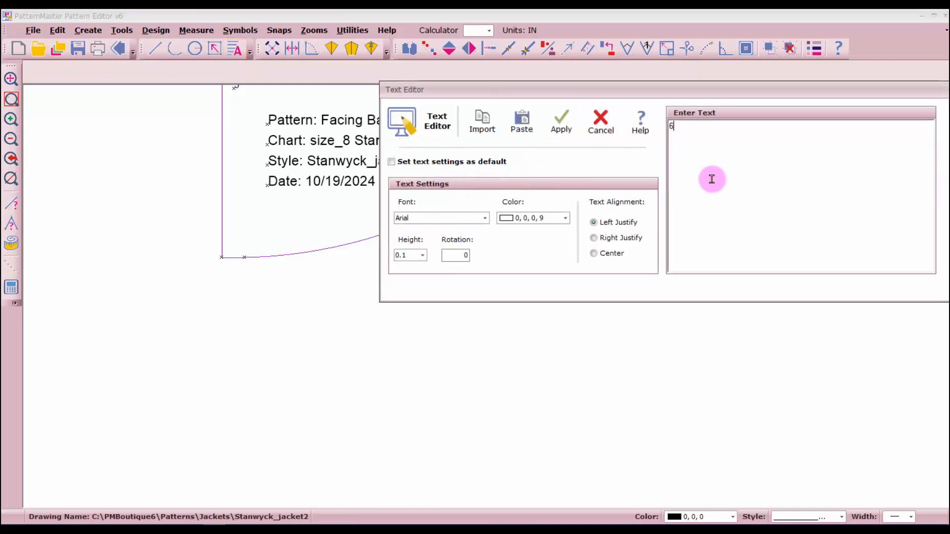
click(555, 132)
Group all the objects of the original back lining piece.
scroll(413, 322, down, 3)
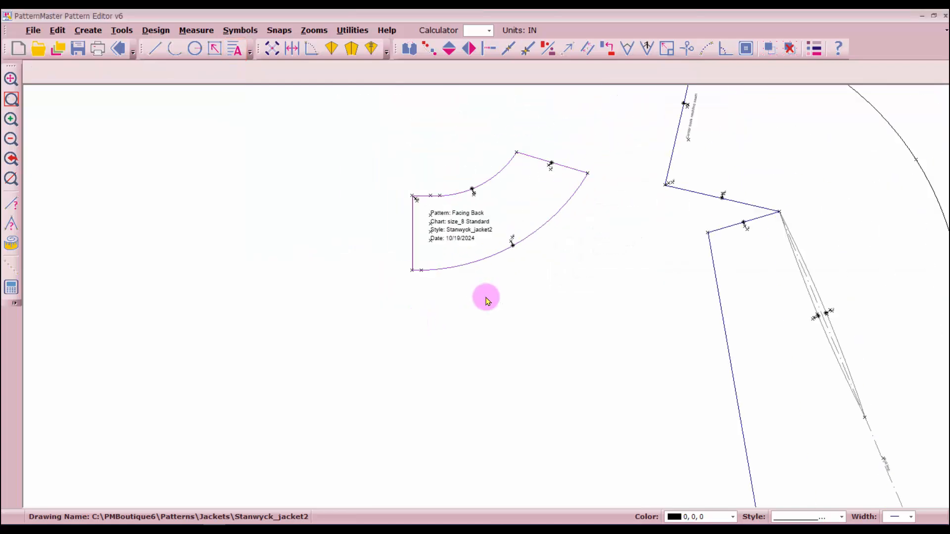
scroll(441, 314, down, 5)
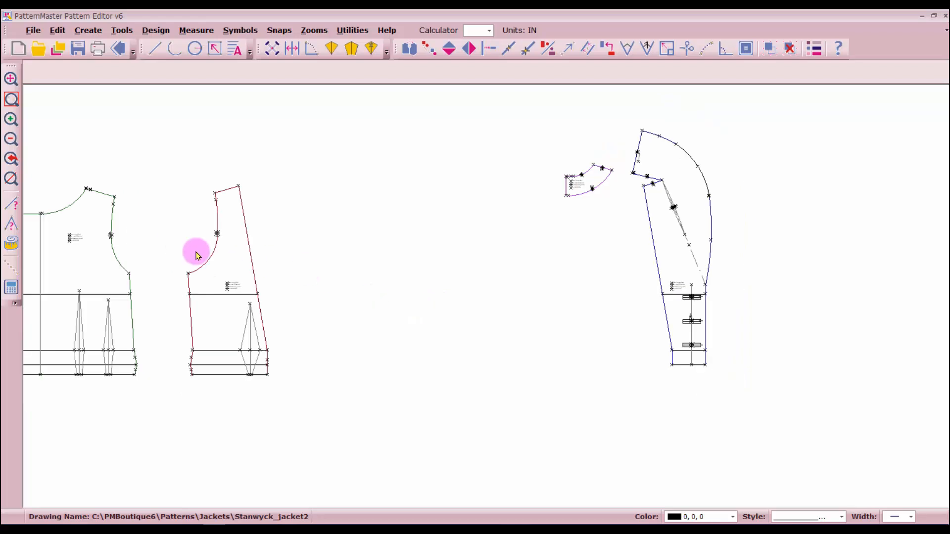
scroll(94, 235, down, 1)
drag(426, 237, 560, 460)
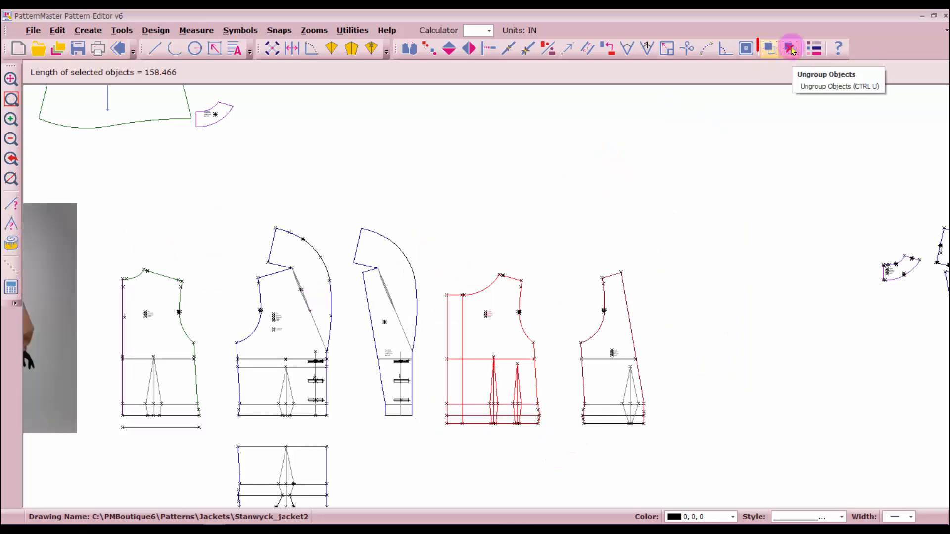
click(770, 53)
Place one copy of the grouped back lining beside the copied back facing and ungroup that copy.
click(485, 366)
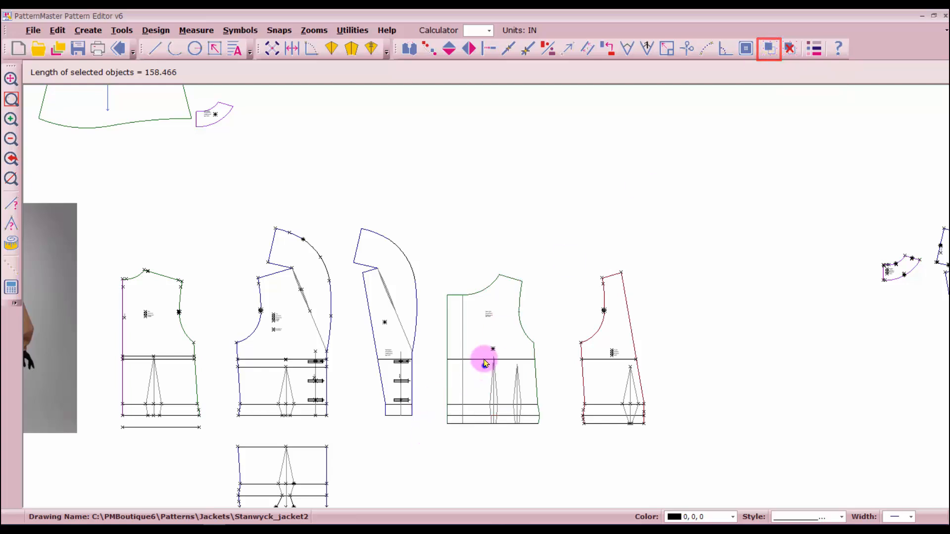
click(429, 48)
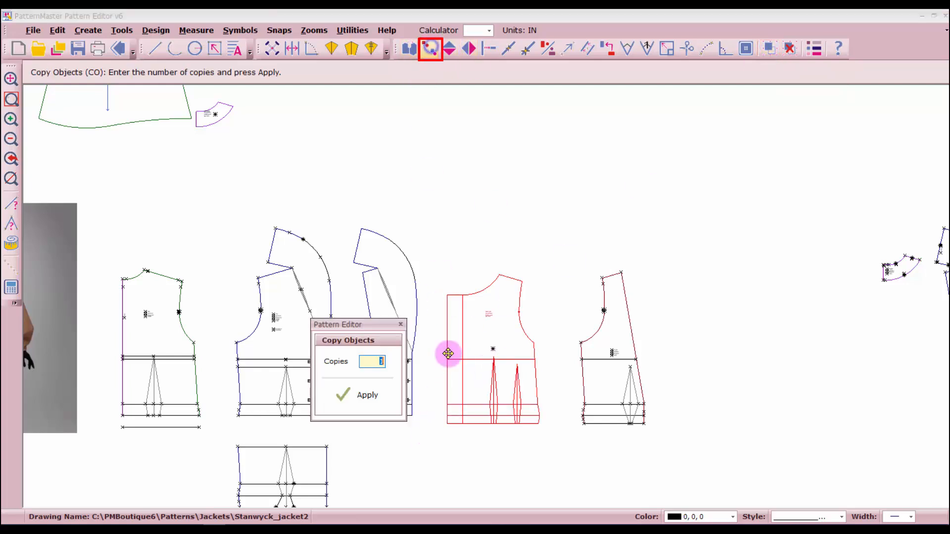
click(367, 393)
click(481, 385)
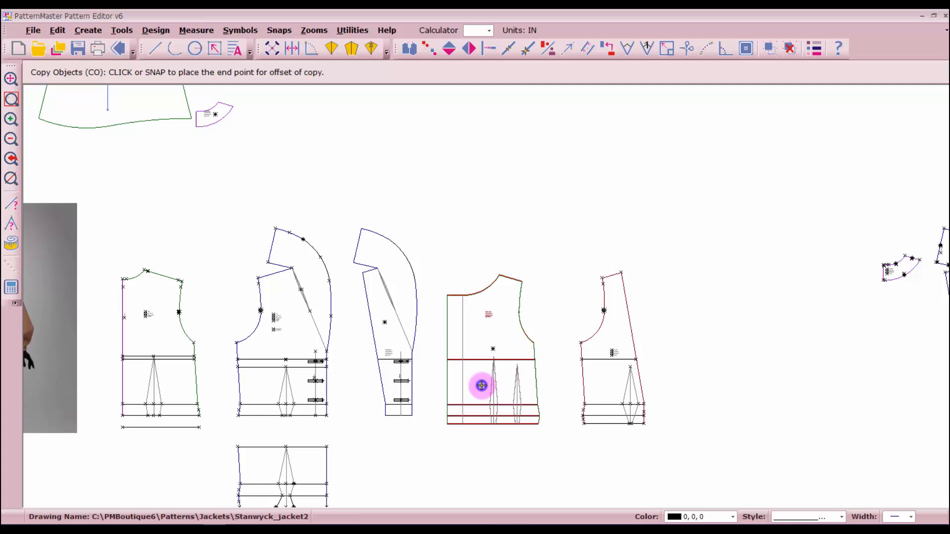
click(819, 386)
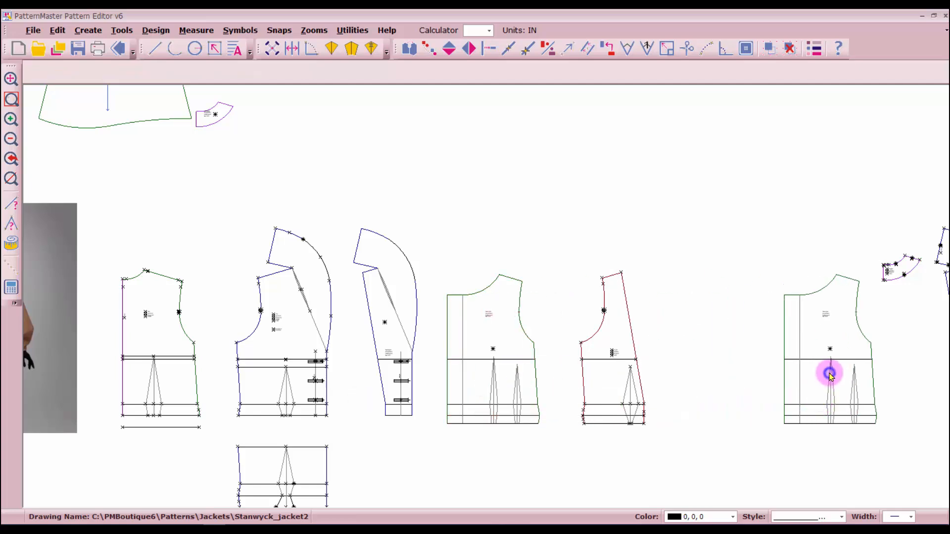
click(789, 48)
click(822, 314)
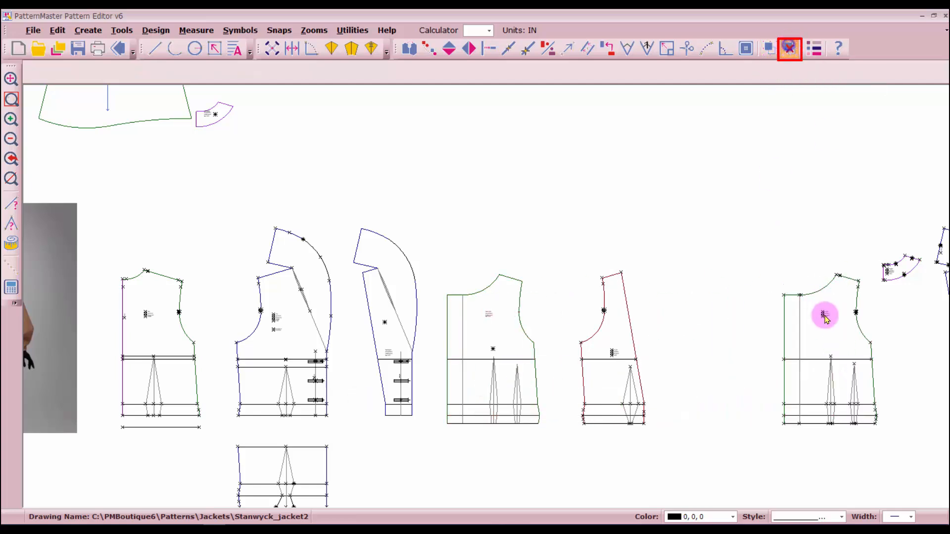
Compare the back facing's outer curve length with the copied back lining's neckline curve, and mark the midpoint of the lining curve.
scroll(830, 301, up, 7)
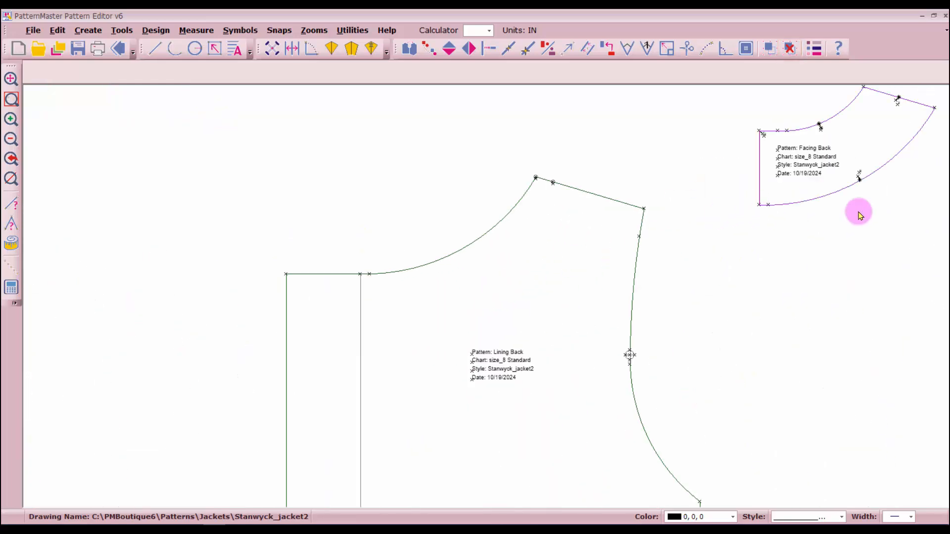
scroll(857, 197, down, 1)
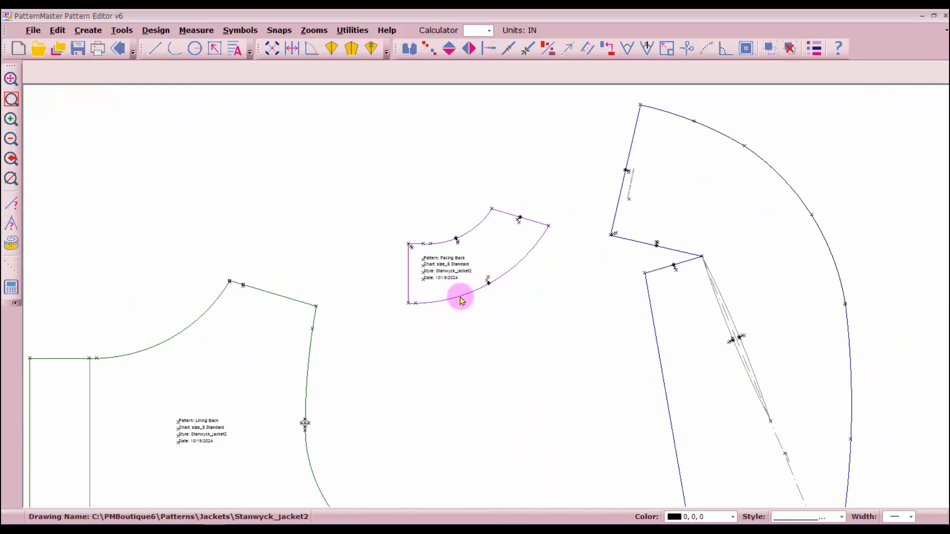
click(459, 297)
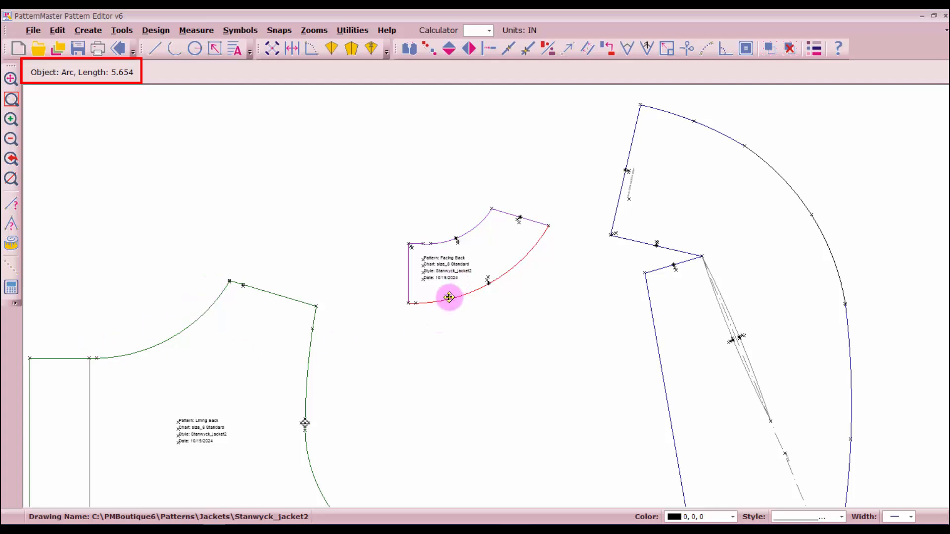
click(164, 341)
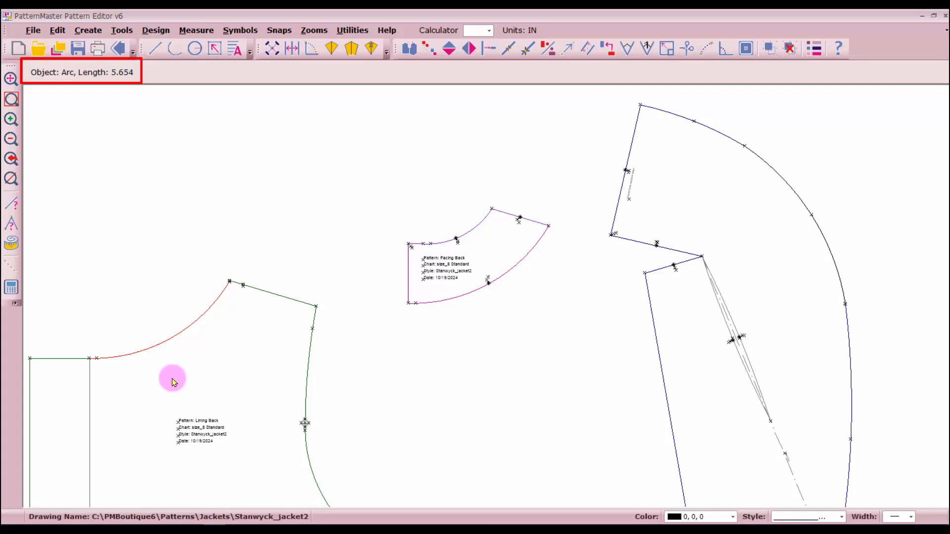
click(511, 49)
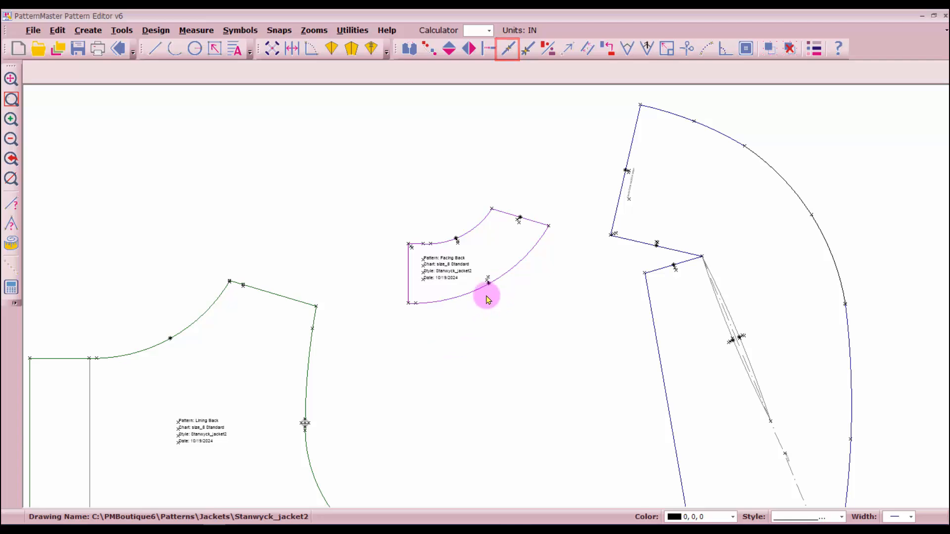
Draw a short notch line inward from the midpoint of the copied back lining's neckline curve.
scroll(489, 296, up, 4)
scroll(479, 309, up, 2)
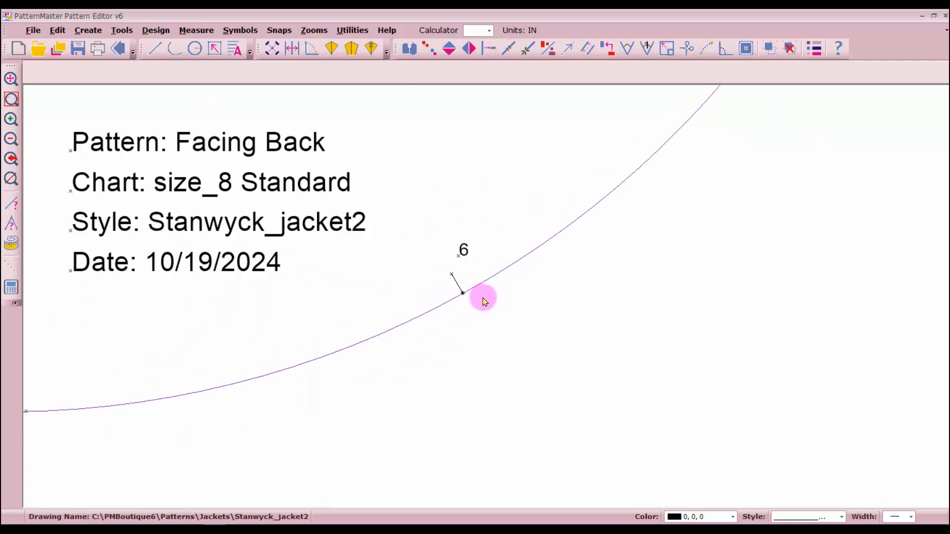
scroll(484, 302, down, 5)
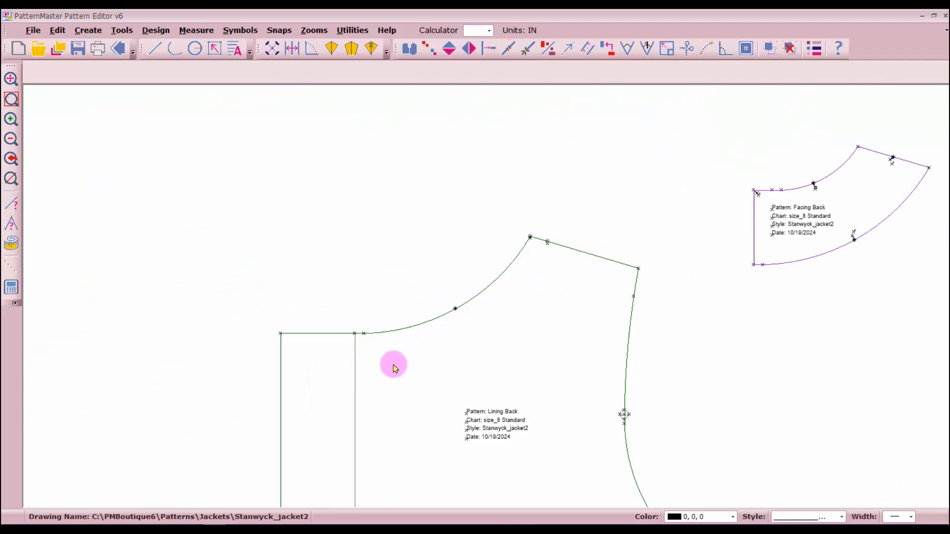
click(149, 55)
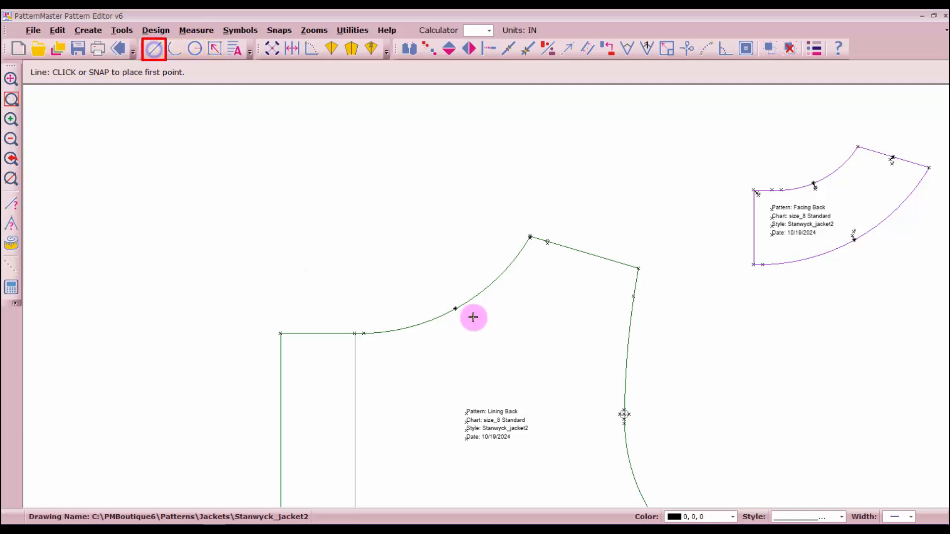
click(456, 307)
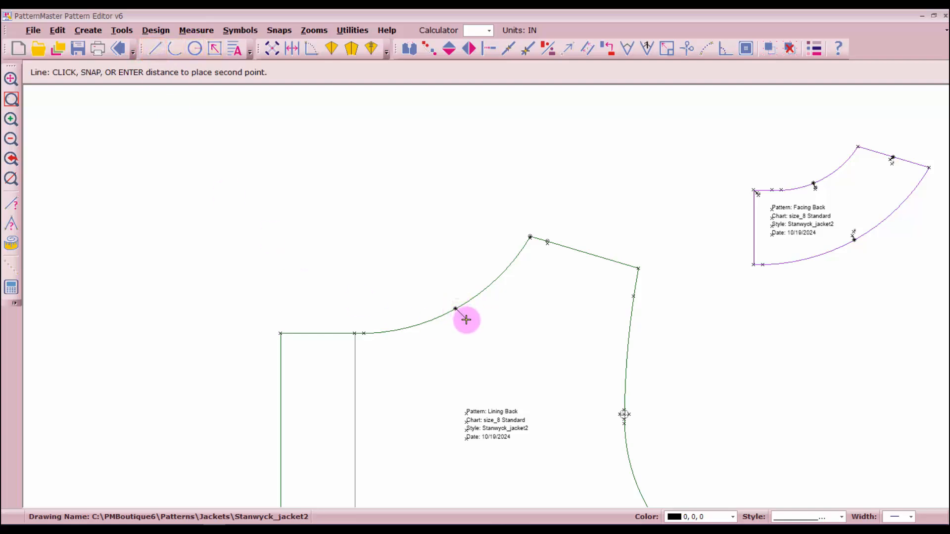
text(.)
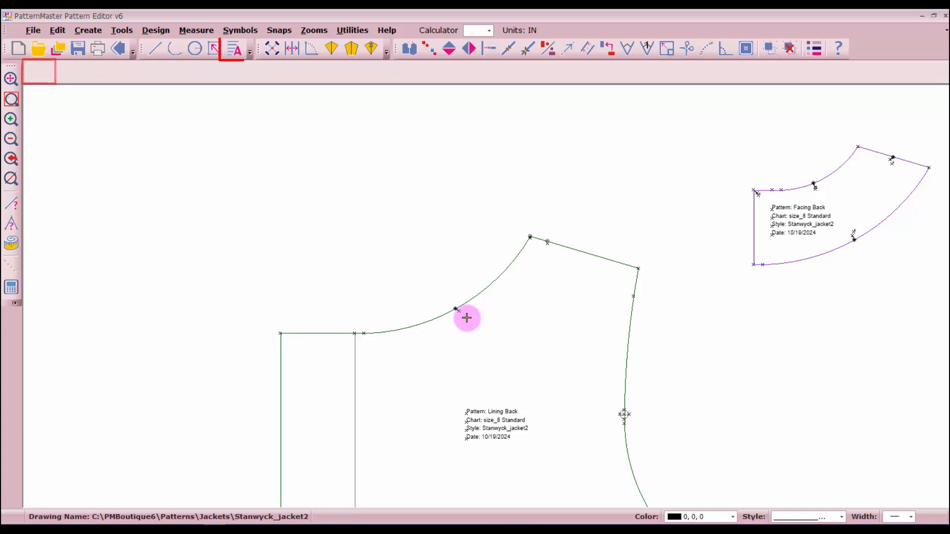
Label the back lining's neckline notch with the text "6", at height 0.1 and 0 degrees rotation.
text(TE)
scroll(485, 296, up, 7)
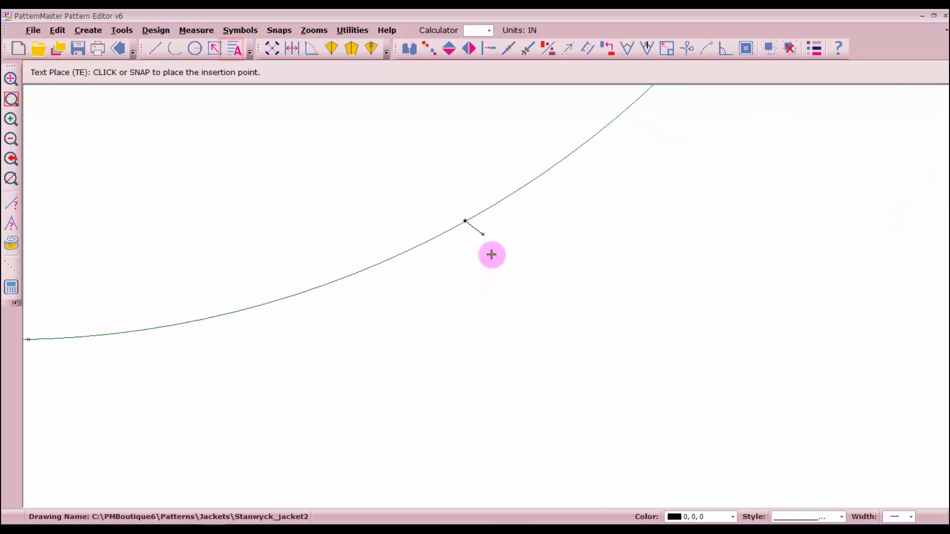
click(496, 253)
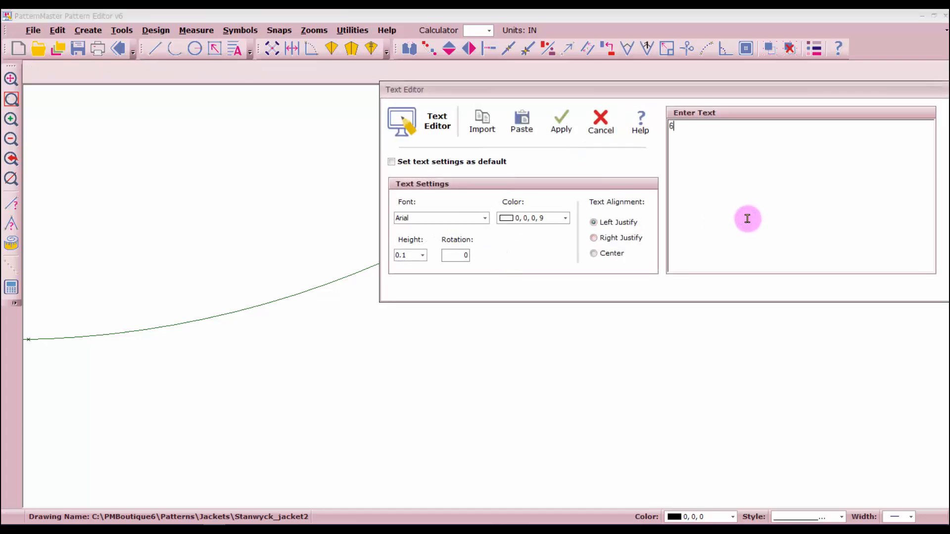
click(559, 121)
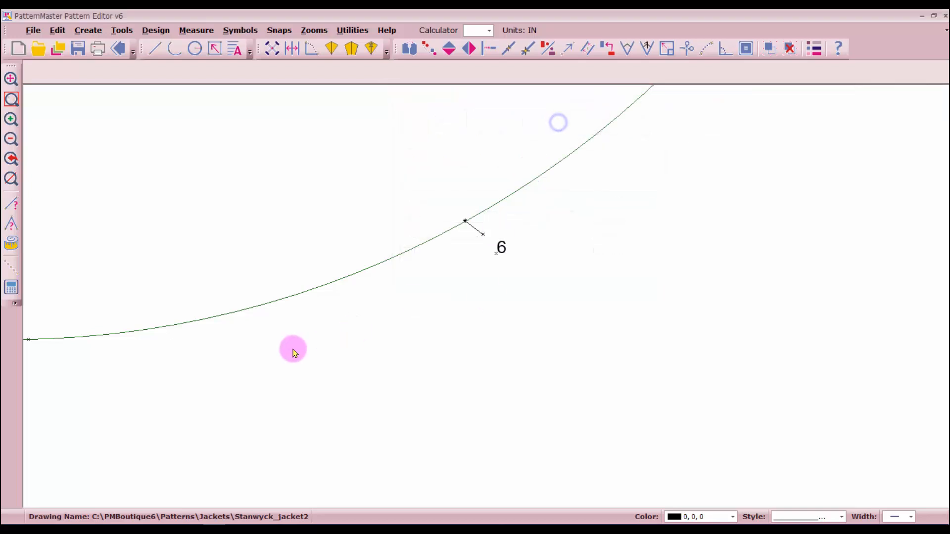
Group the copied back lining's objects together with its notch and label, and select the group.
scroll(486, 299, down, 6)
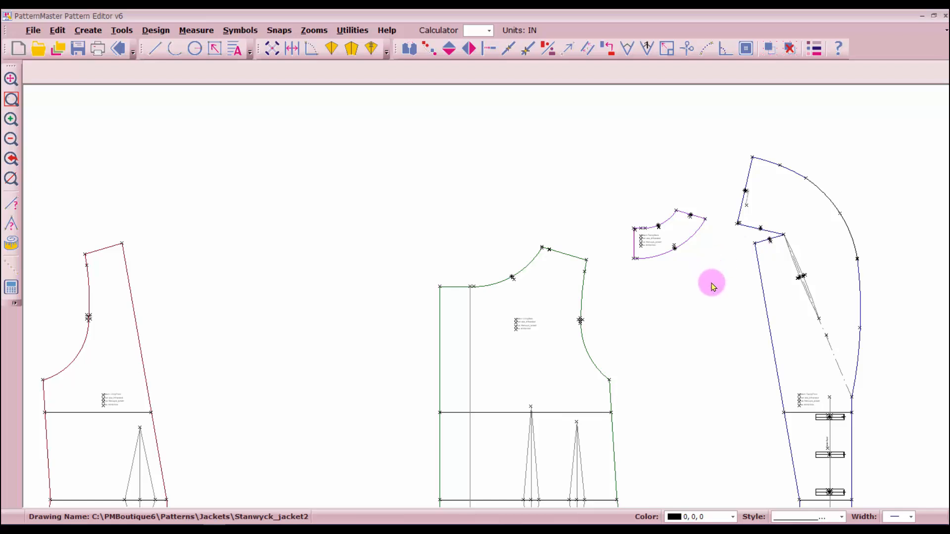
scroll(643, 327, down, 1)
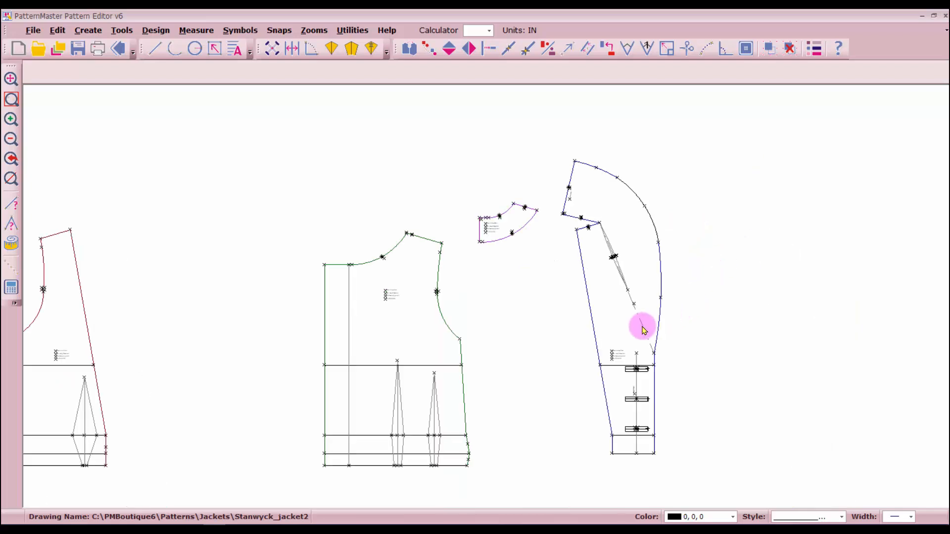
drag(309, 216, 475, 488)
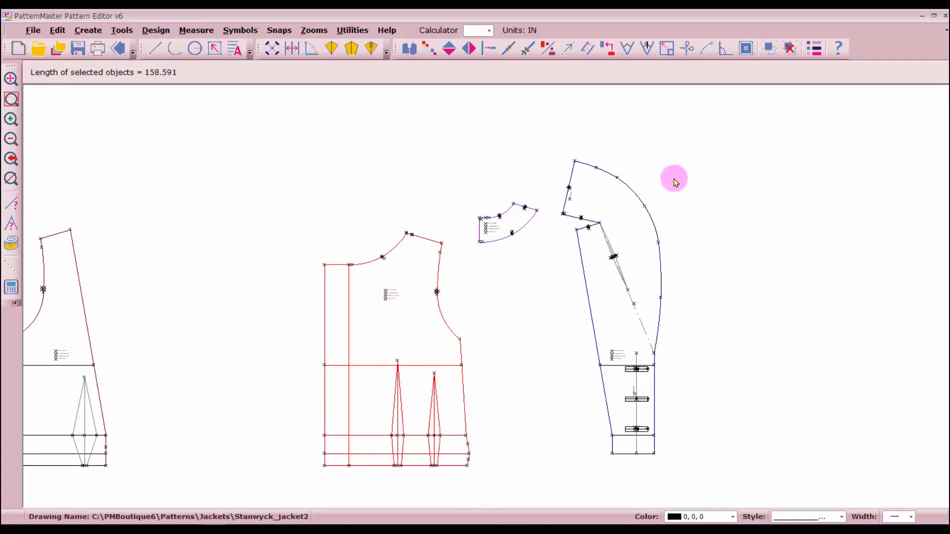
click(765, 56)
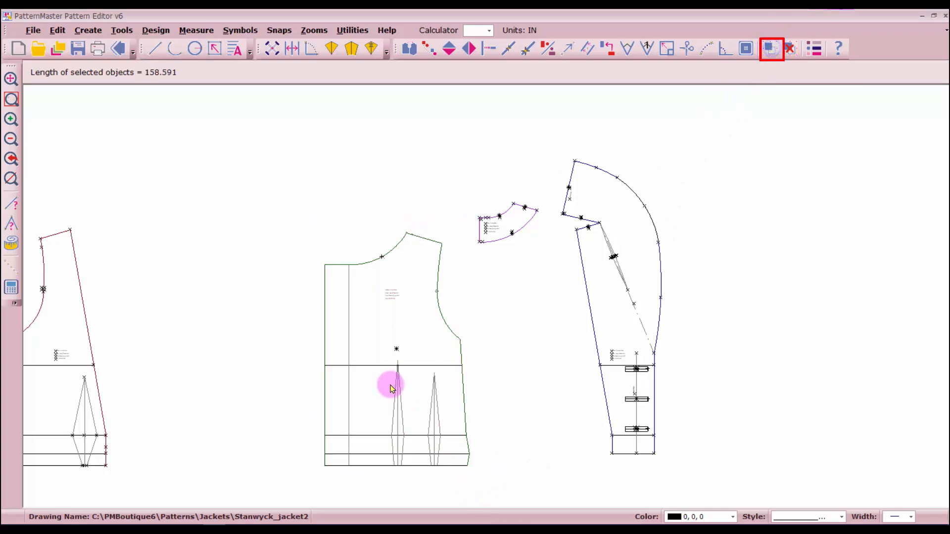
click(399, 371)
scroll(407, 365, down, 4)
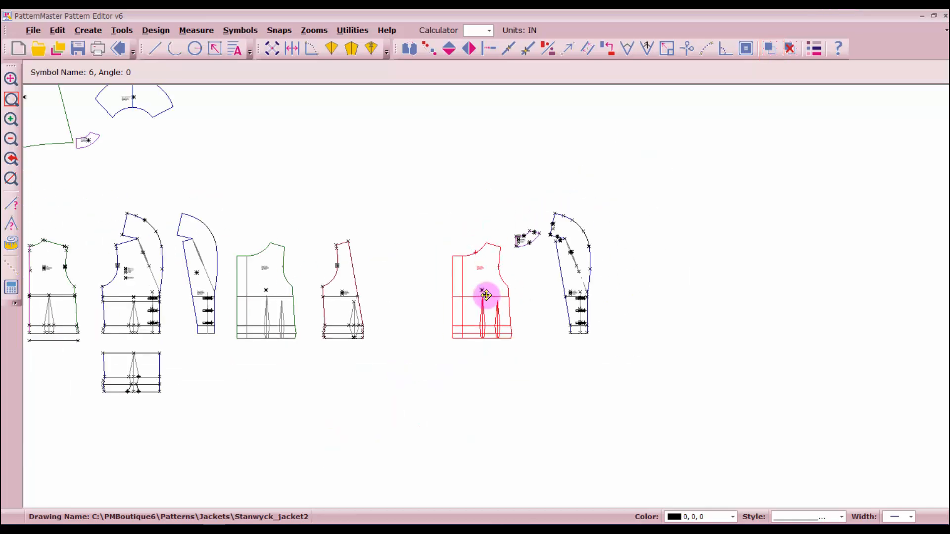
Move the grouped back lining copy up above the original back lining.
drag(486, 296, 270, 167)
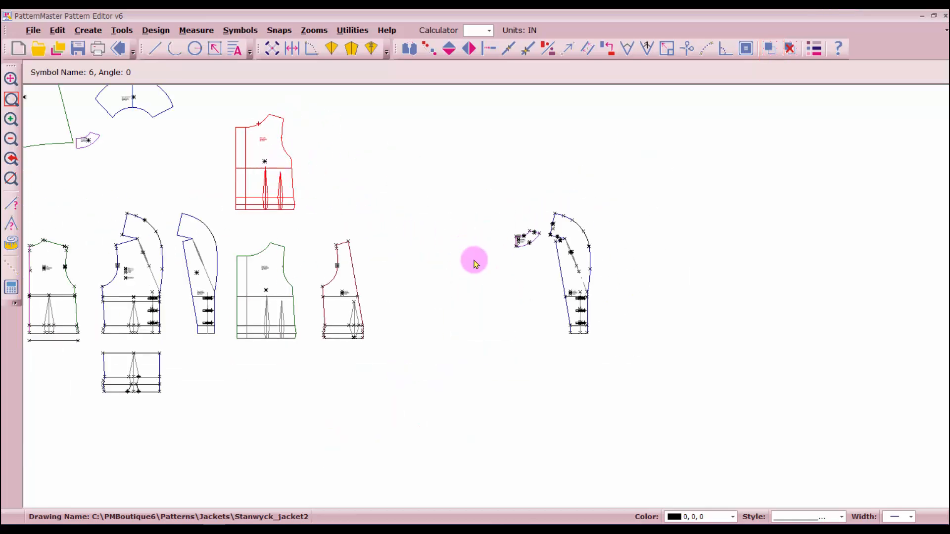
scroll(544, 309, up, 3)
drag(390, 106, 600, 409)
click(11, 180)
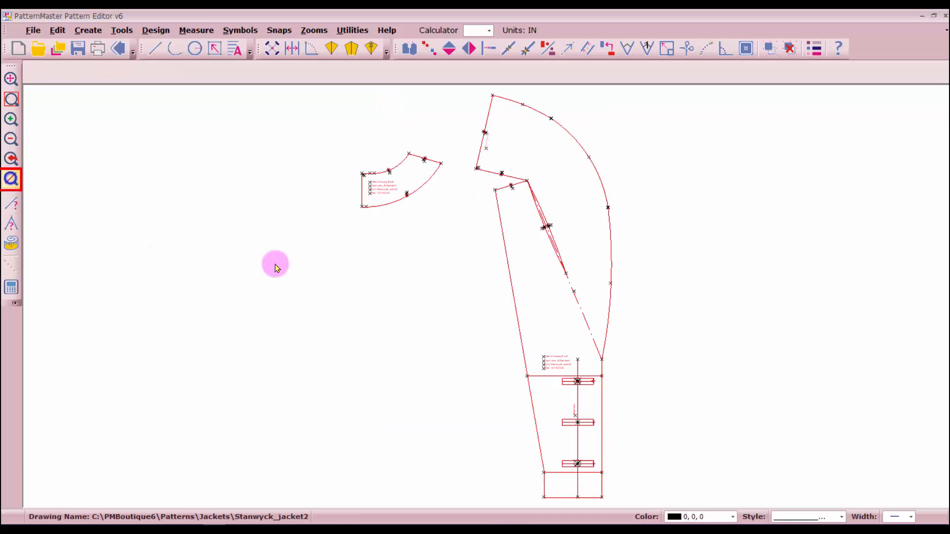
click(658, 223)
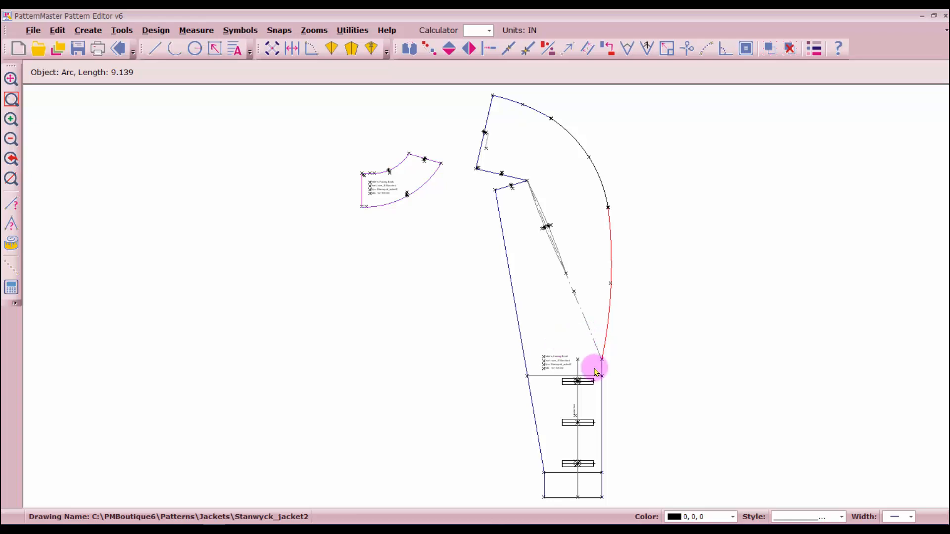
Offset the roll line on the copied front facing by 1.25 inches toward the facing's inner edge.
click(587, 49)
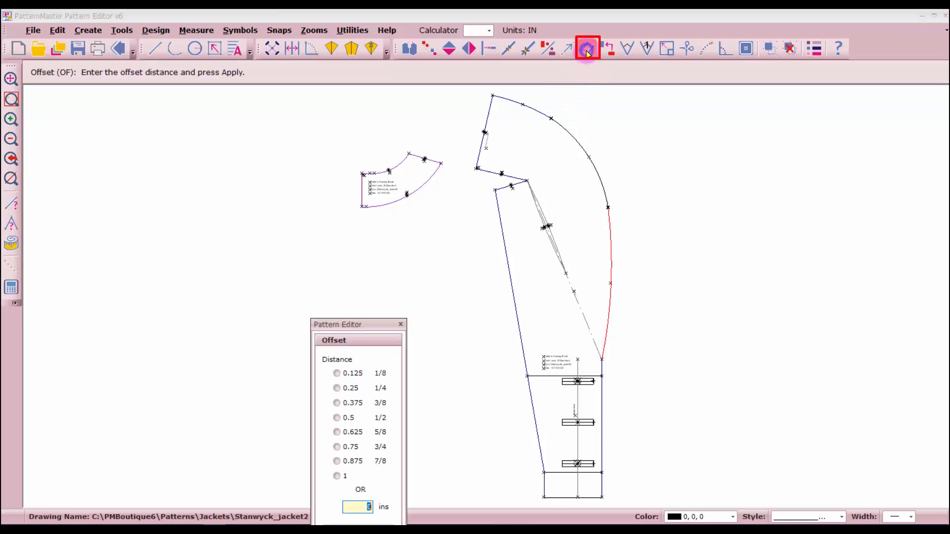
click(339, 475)
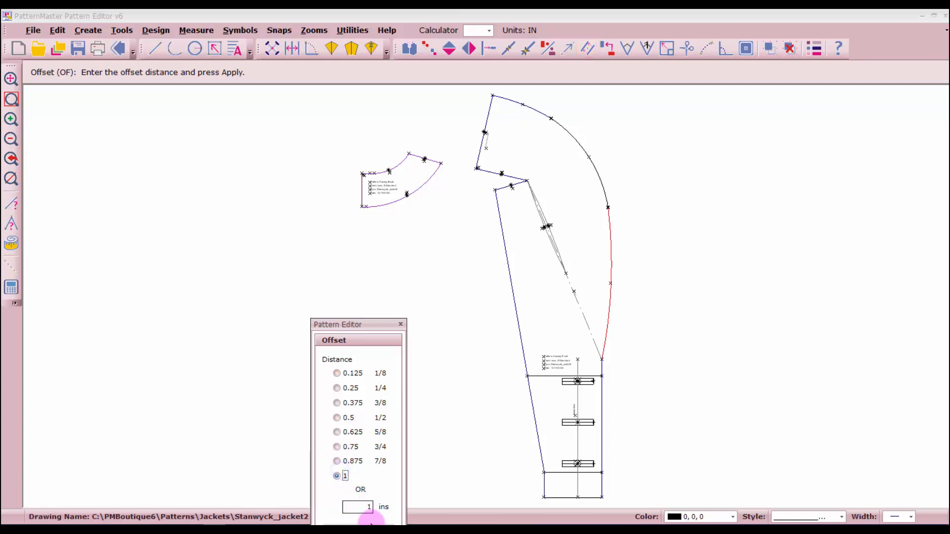
click(369, 523)
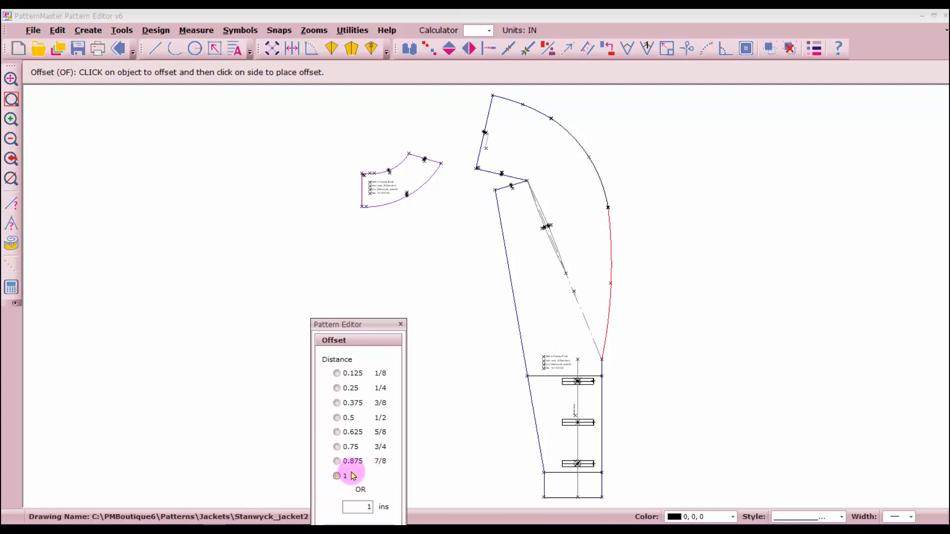
double_click(363, 507)
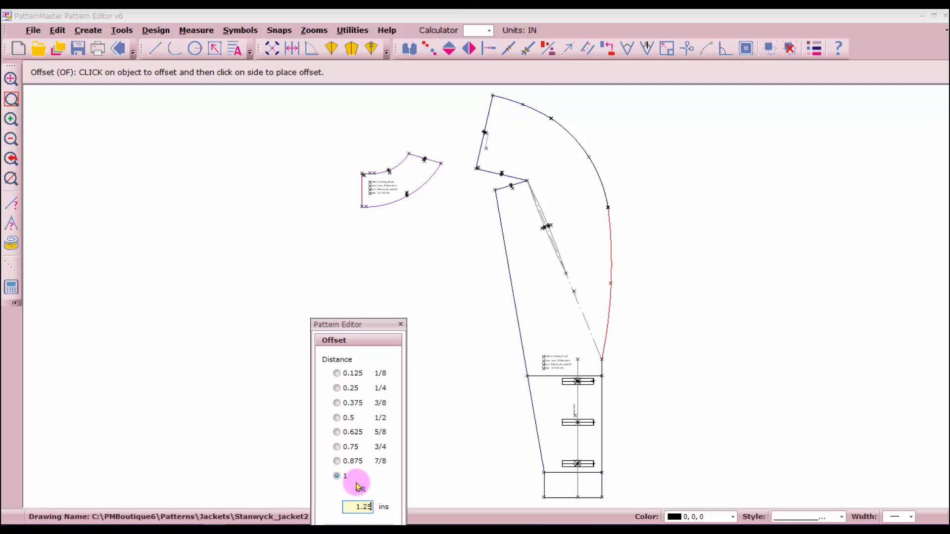
text(1.25)
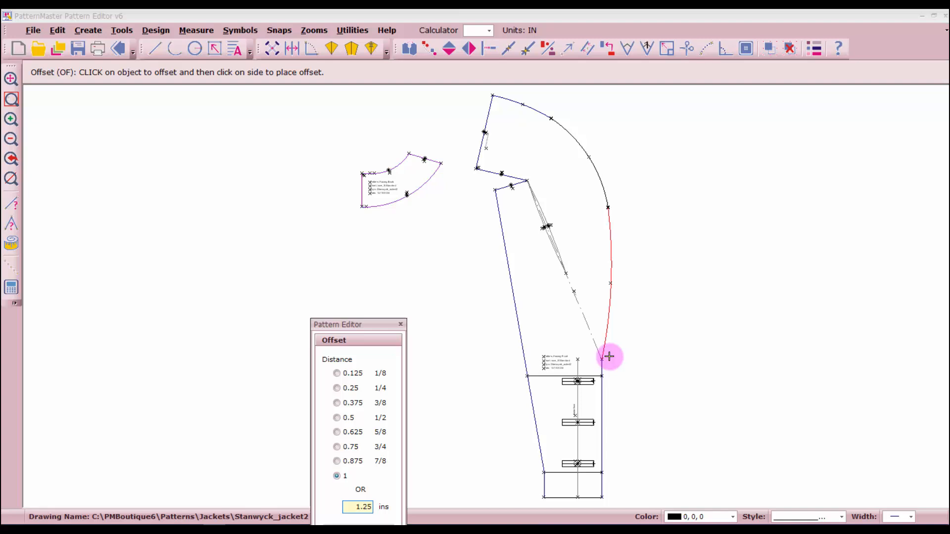
click(584, 325)
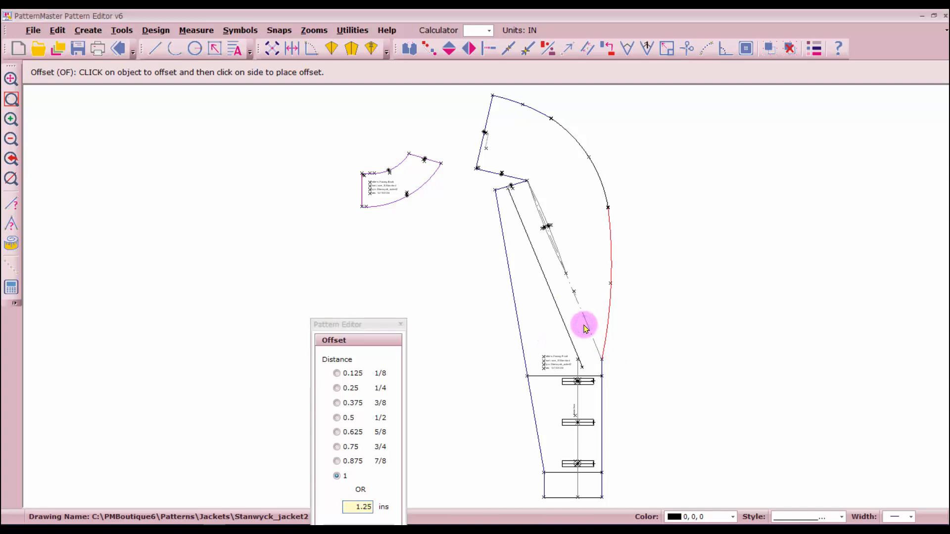
Extend the lower end of the offset line to meet the facing's front edge with Intersect.
scroll(588, 361, up, 3)
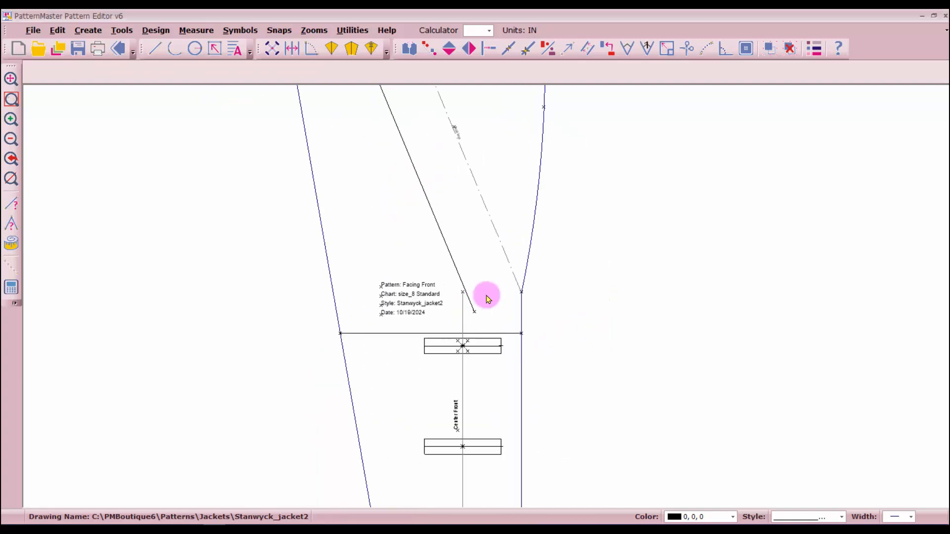
click(489, 50)
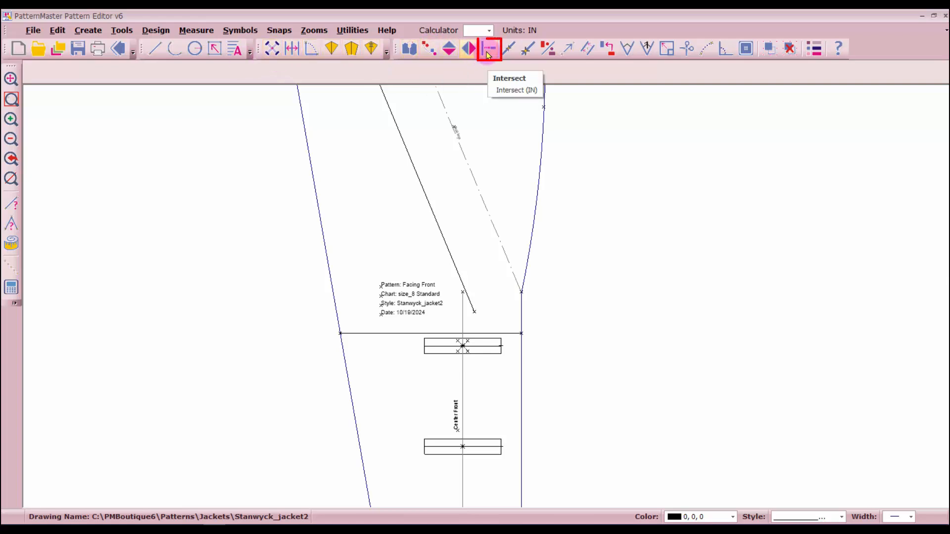
click(462, 278)
click(524, 391)
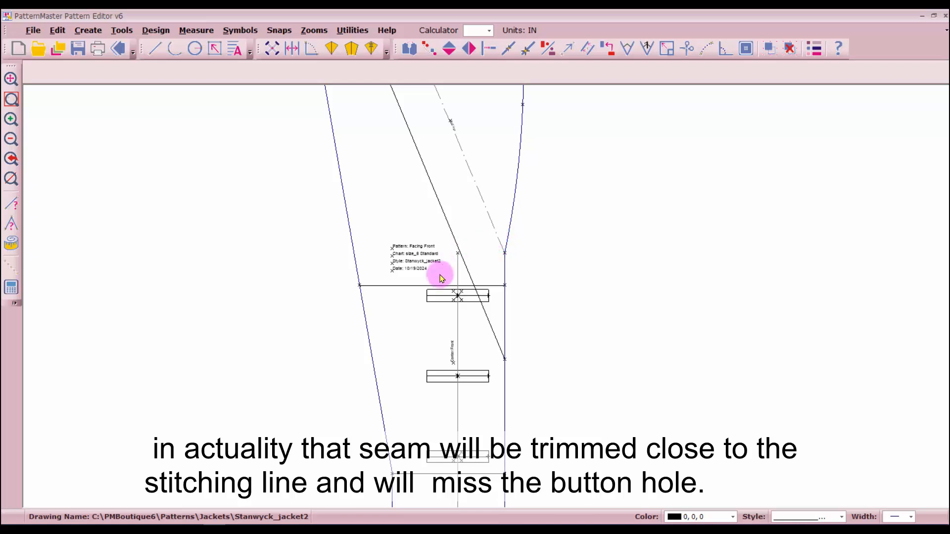
Select the front facing's collar outline, shoulder seam, outer curves and front edge, together with the roll line and the offset line.
scroll(492, 335, down, 3)
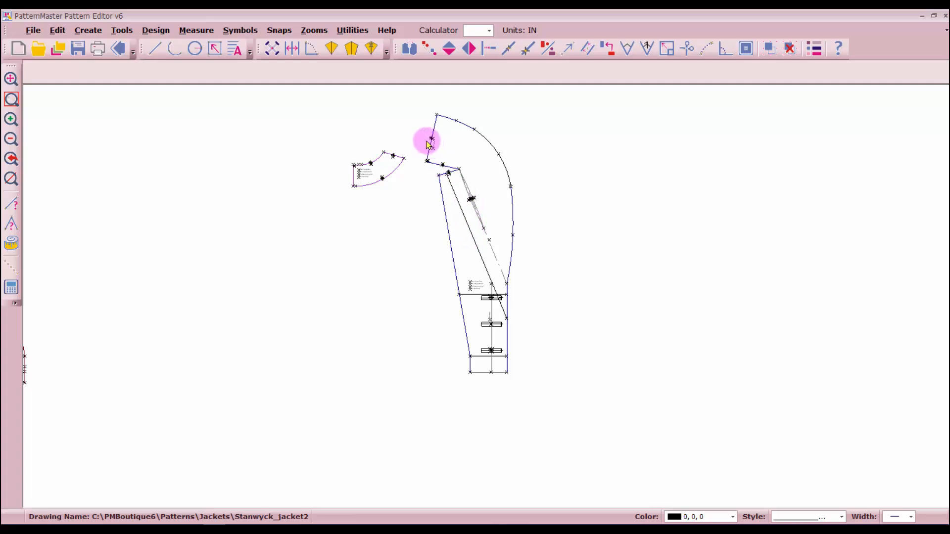
drag(417, 91, 497, 184)
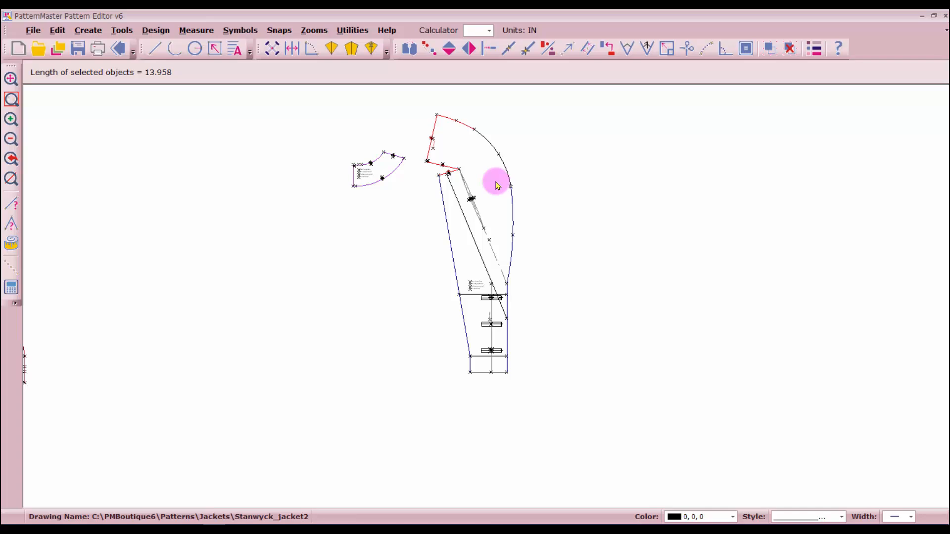
click(495, 148)
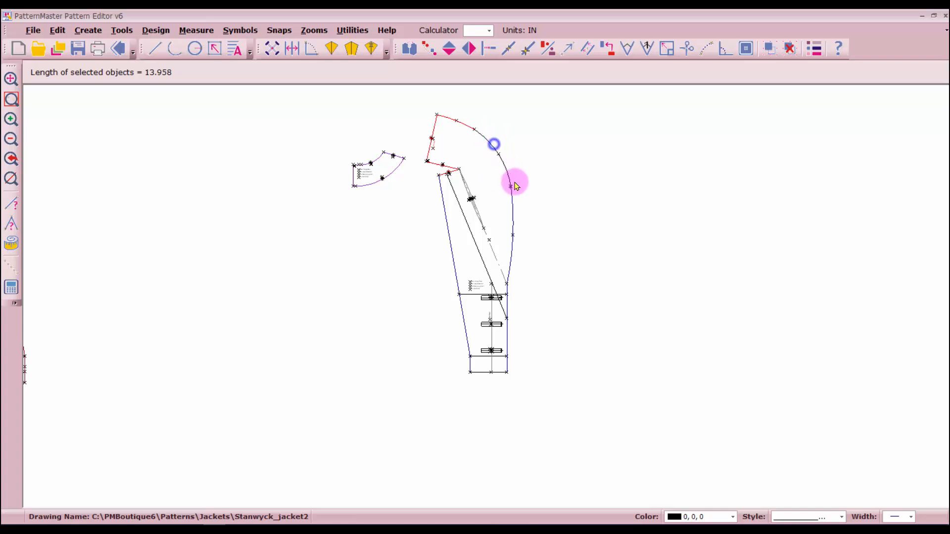
click(512, 212)
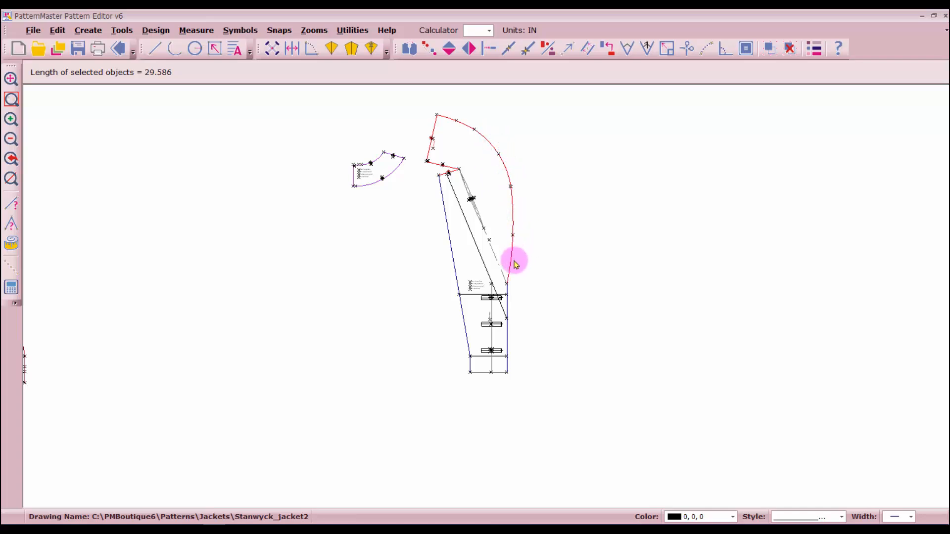
click(505, 306)
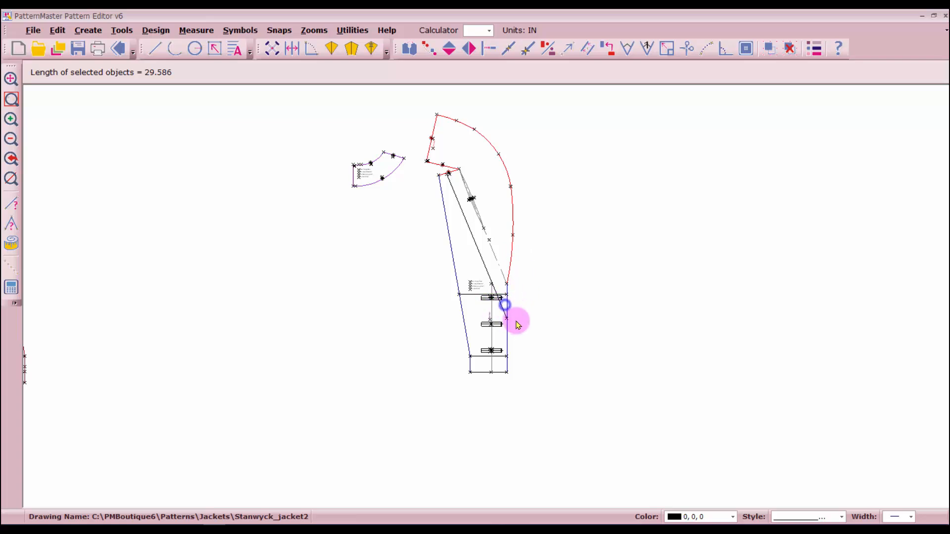
scroll(514, 311, up, 3)
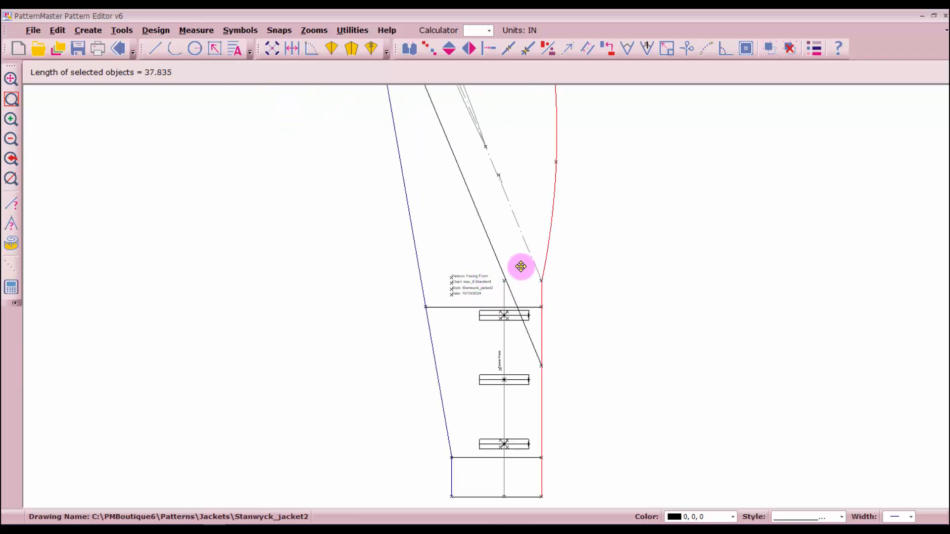
click(520, 231)
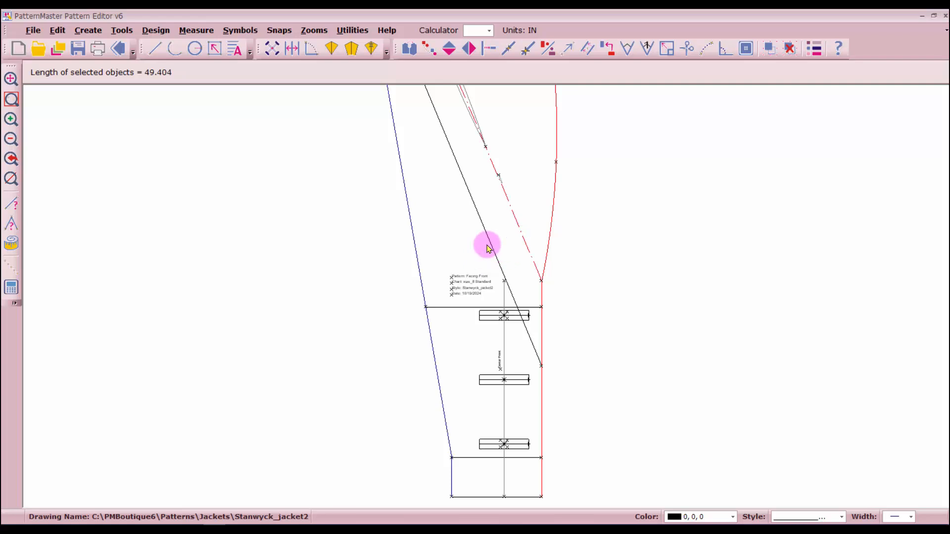
click(492, 244)
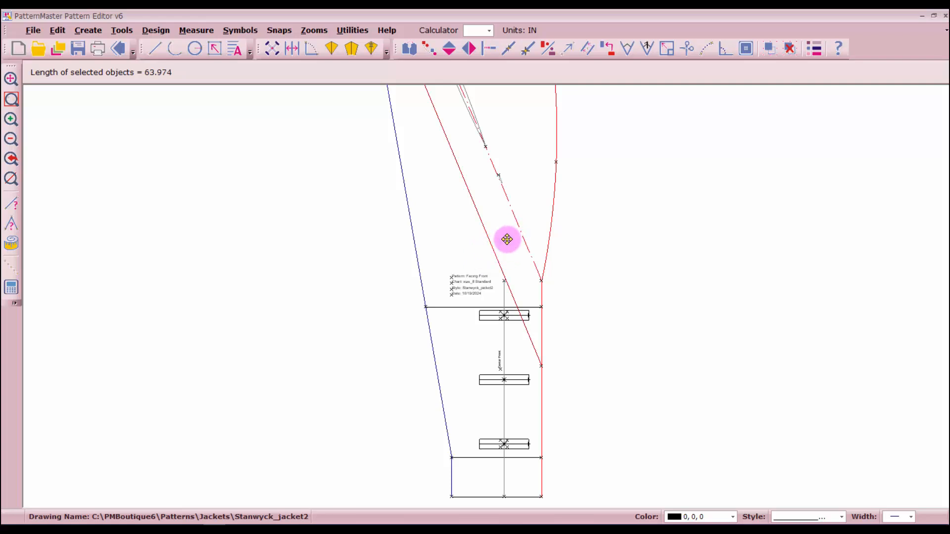
Add both dart legs and the dart's notches and labels to the selection.
scroll(486, 297, down, 3)
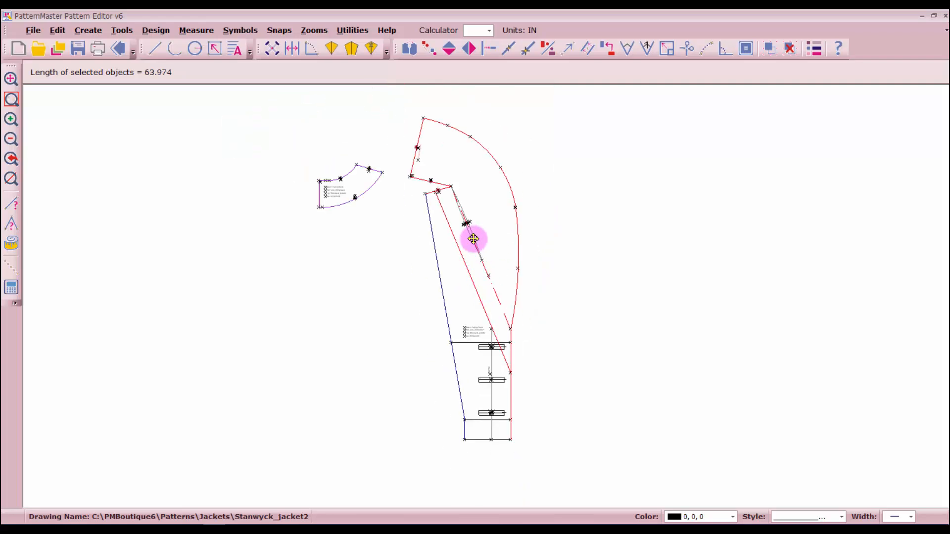
scroll(473, 240, up, 4)
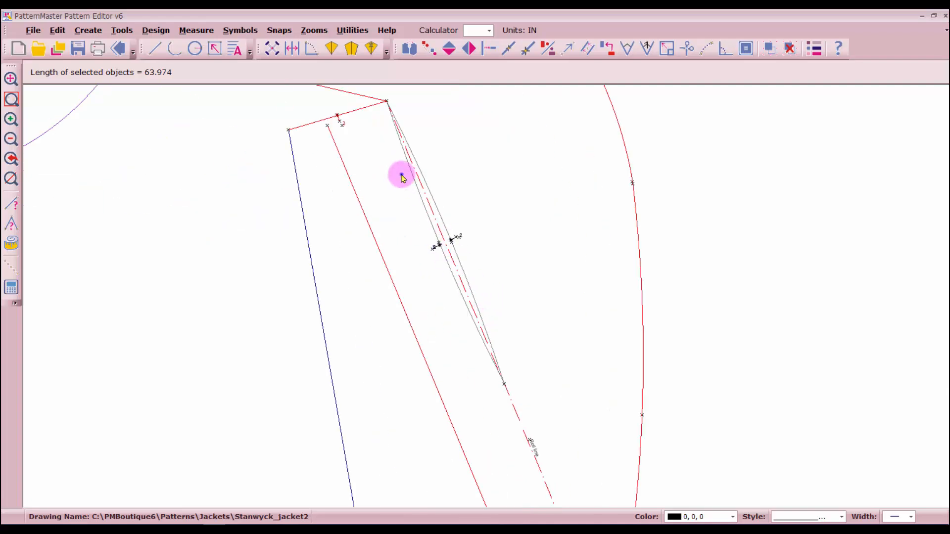
drag(401, 173, 505, 329)
click(462, 261)
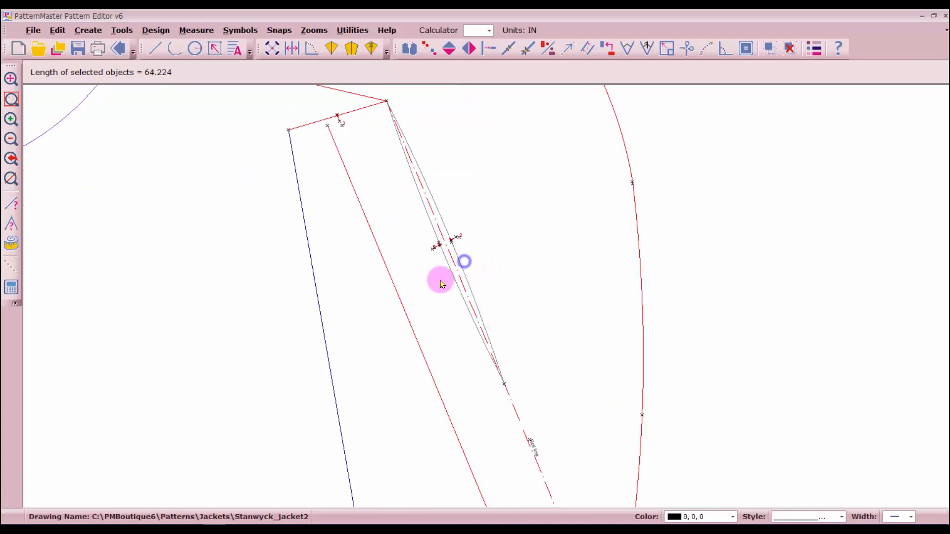
click(446, 273)
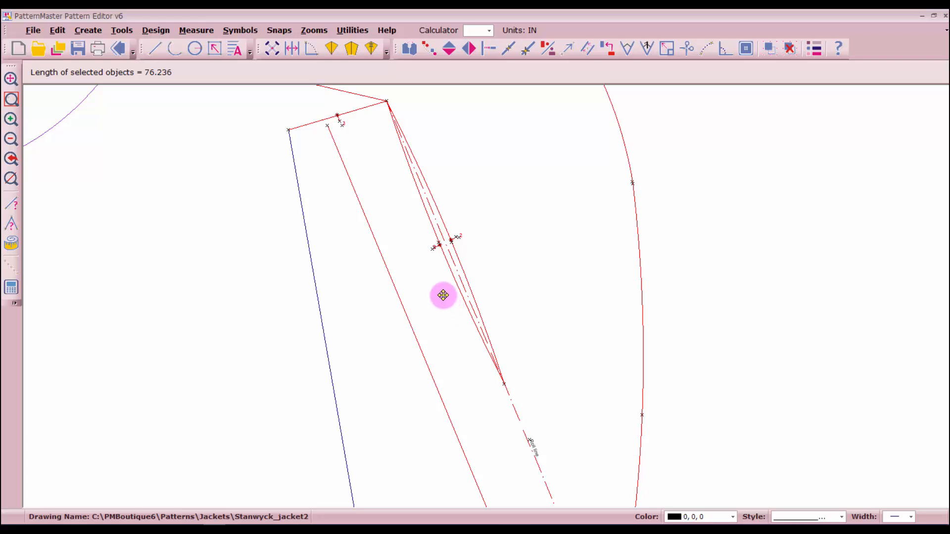
Extend the upper end of the offset line to meet the shoulder seam with Intersect.
scroll(440, 290, down, 2)
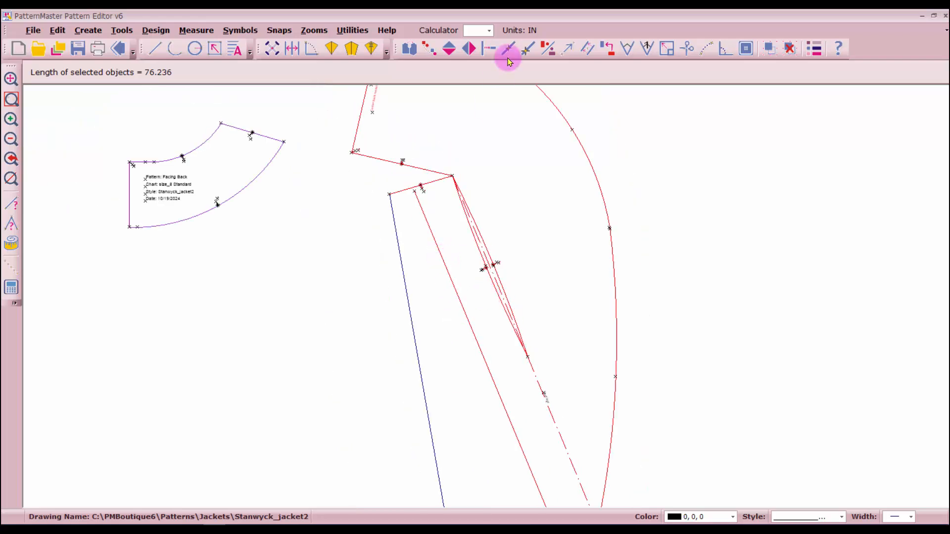
click(485, 51)
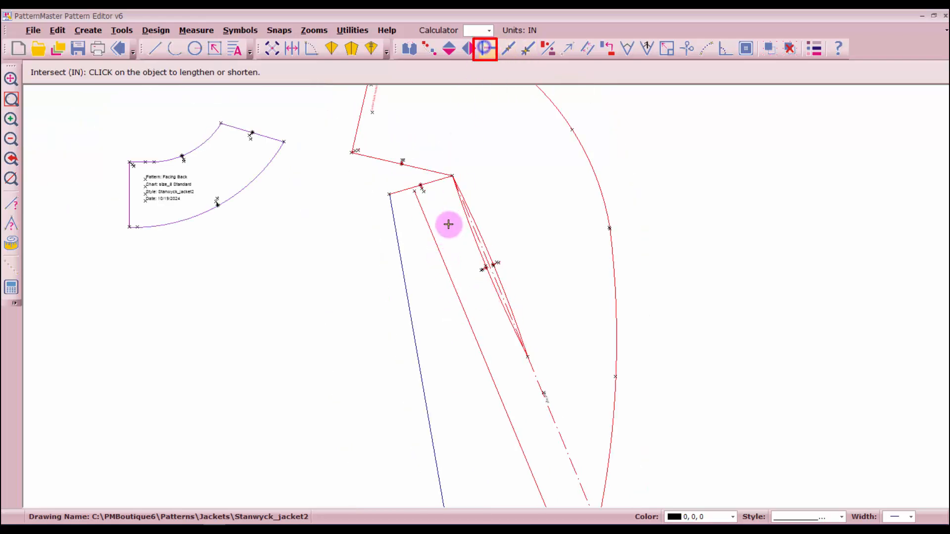
click(435, 239)
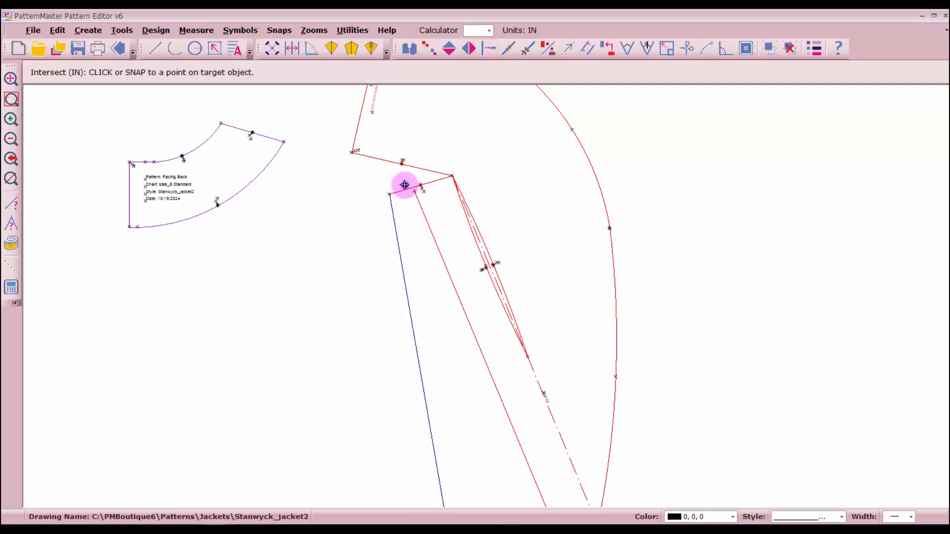
click(405, 185)
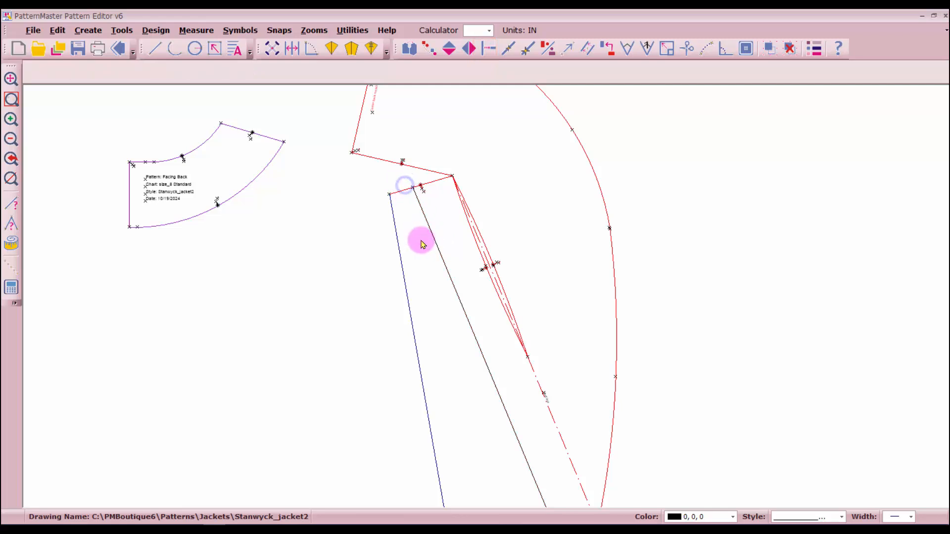
Add the offset line back to the selection and place a copy of the selected collar and lapel objects to the right of the front facing.
click(466, 311)
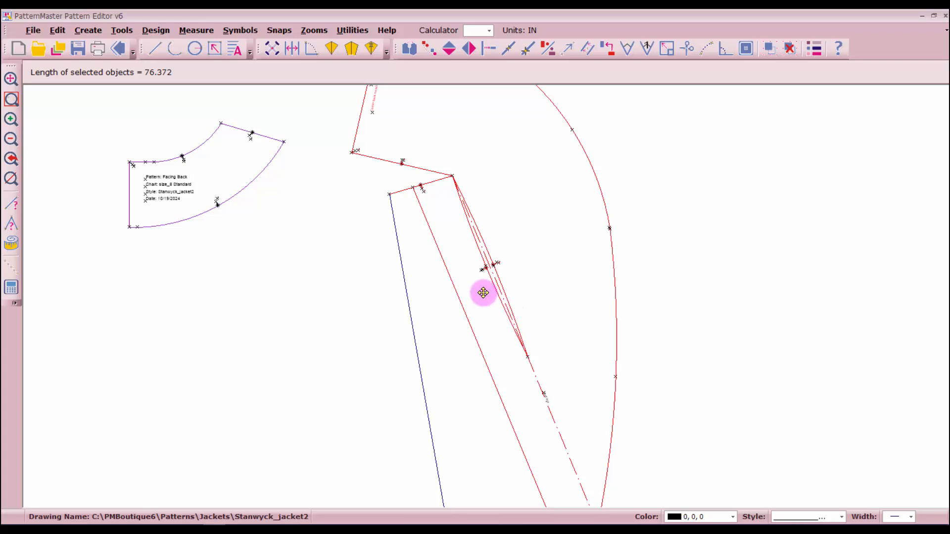
scroll(483, 293, down, 2)
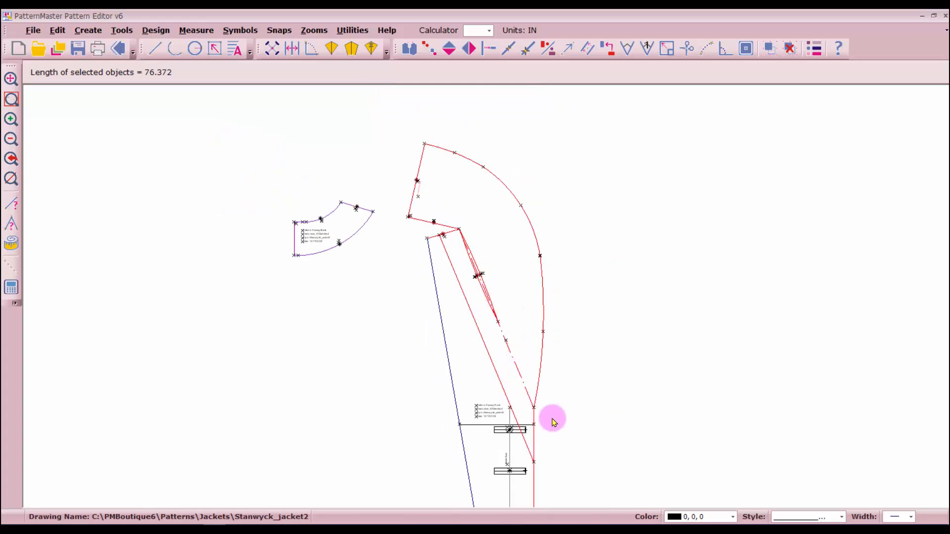
click(430, 49)
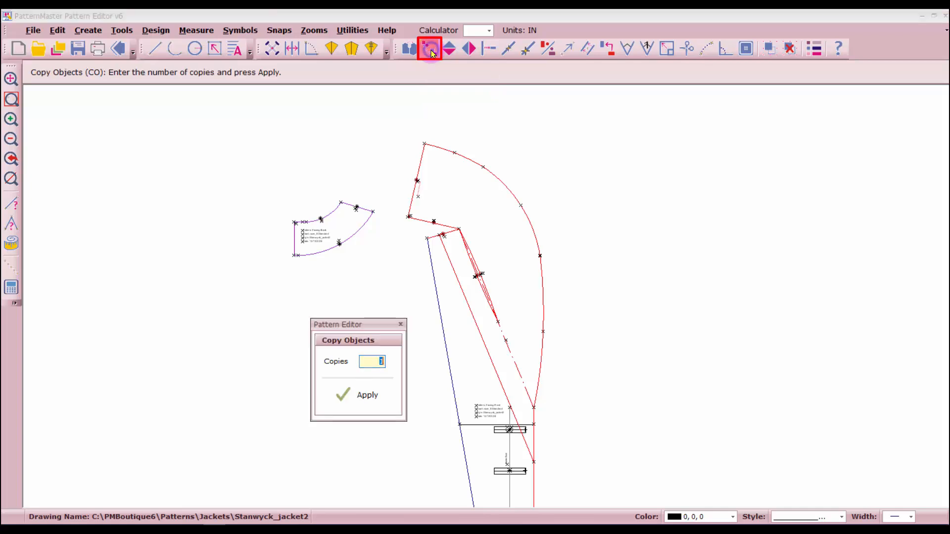
click(368, 398)
click(510, 342)
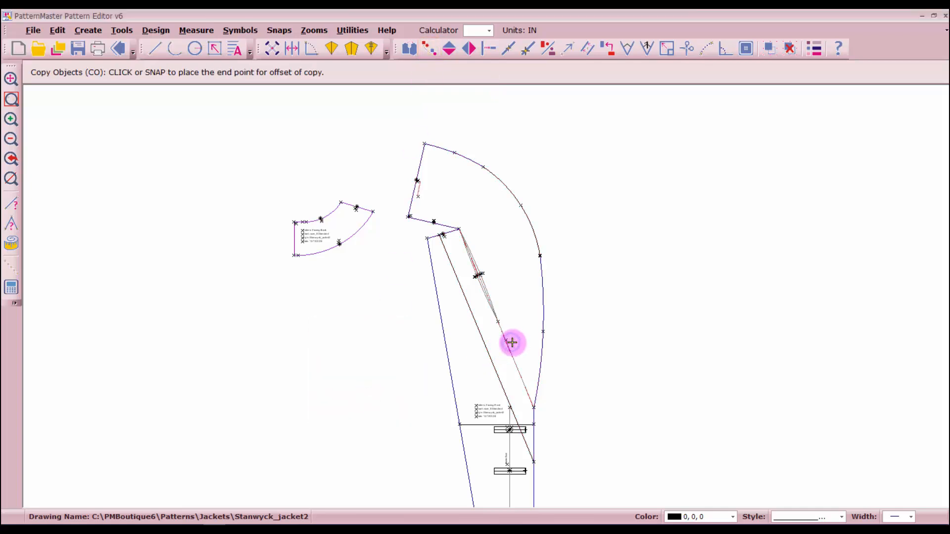
click(843, 341)
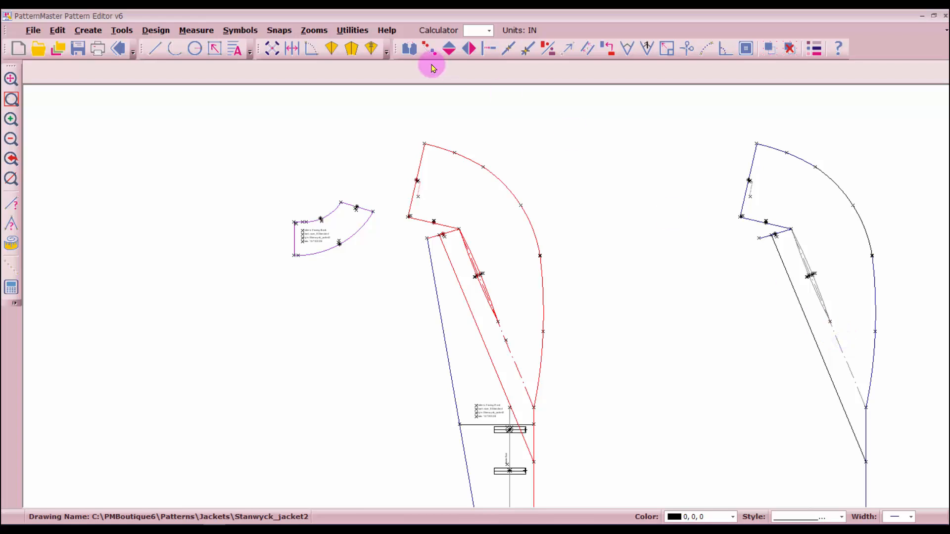
Shorten the copied piece's front edge to end at the offset line with Intersect.
click(487, 48)
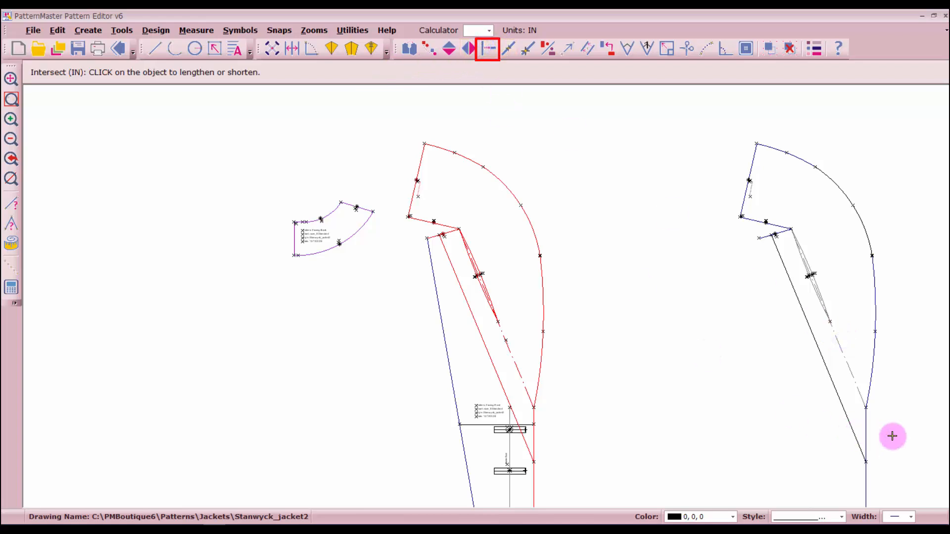
click(867, 425)
click(853, 440)
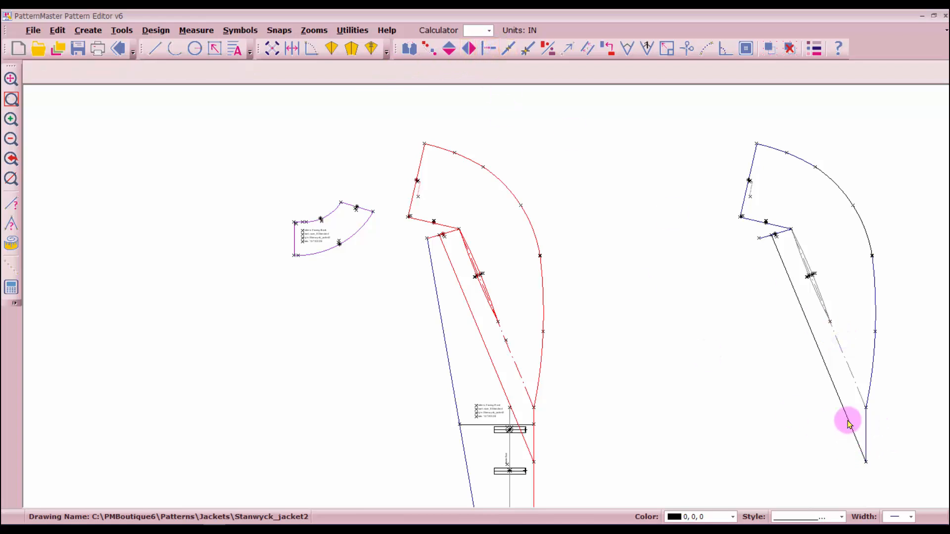
Select the copied collar and lapel piece's outline: offset line, front edge, outer curve, collar end, neck edge and shoulder seam.
click(847, 421)
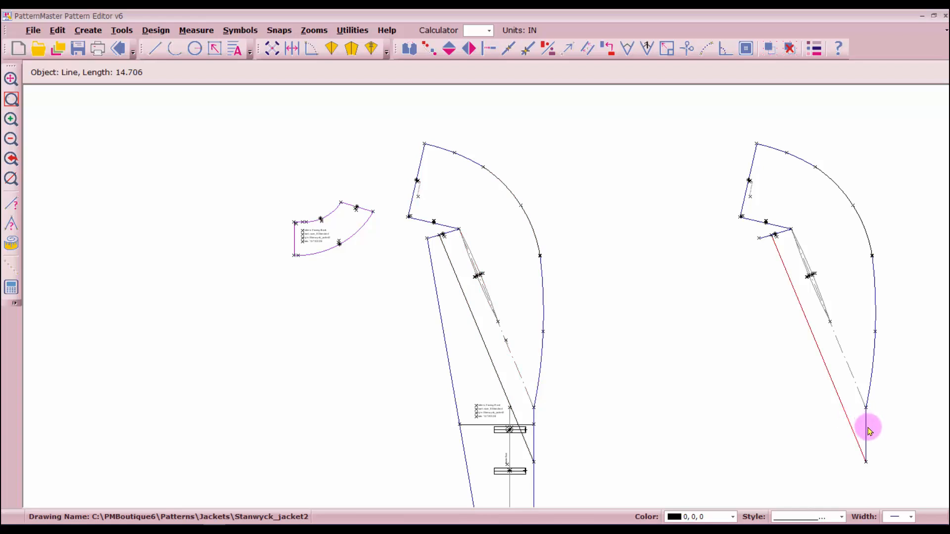
click(866, 431)
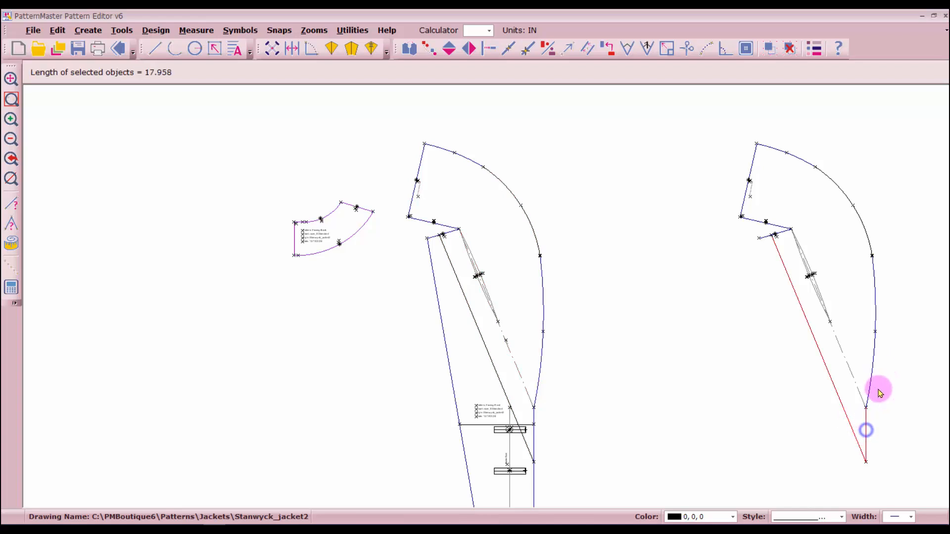
click(872, 382)
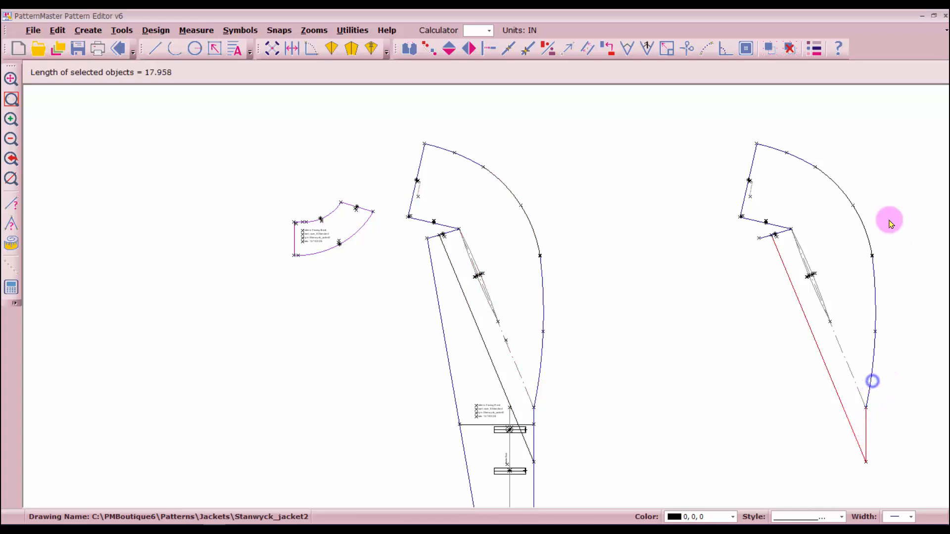
click(860, 216)
click(786, 156)
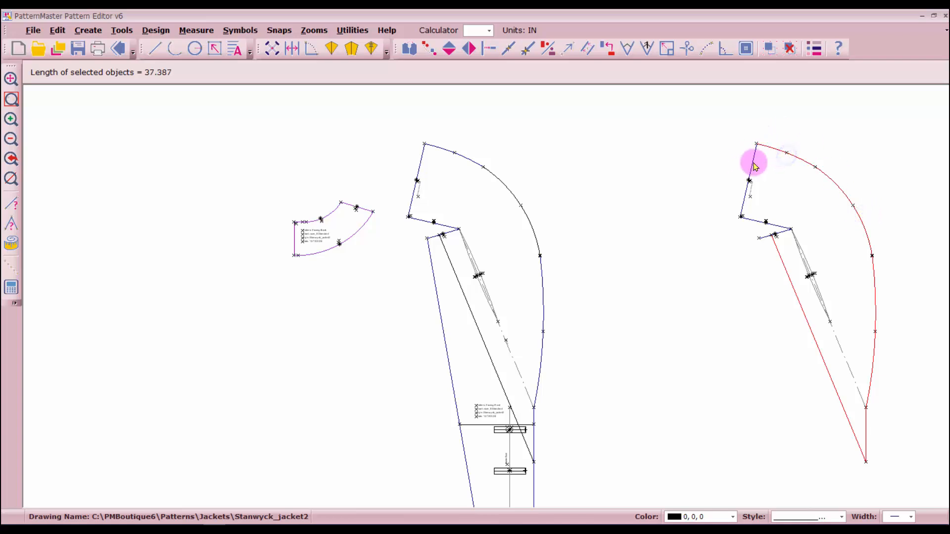
click(750, 162)
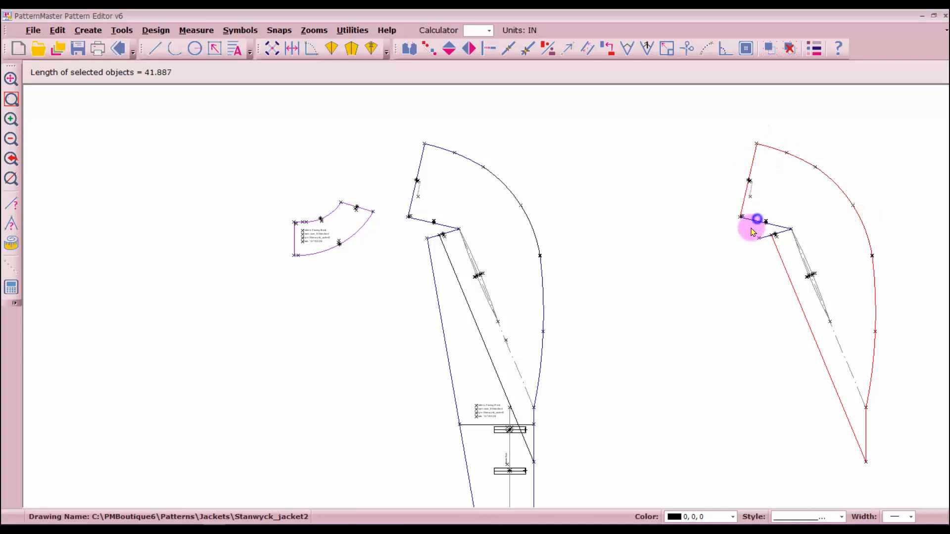
click(756, 218)
click(781, 235)
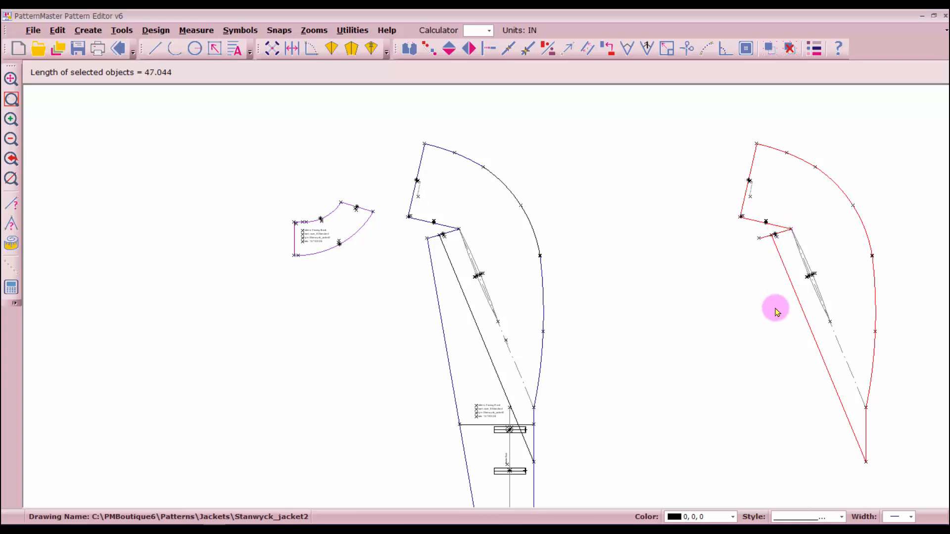
Add both dart legs of the copied piece to the selection and change the selected objects' line style to dashed.
scroll(483, 291, up, 3)
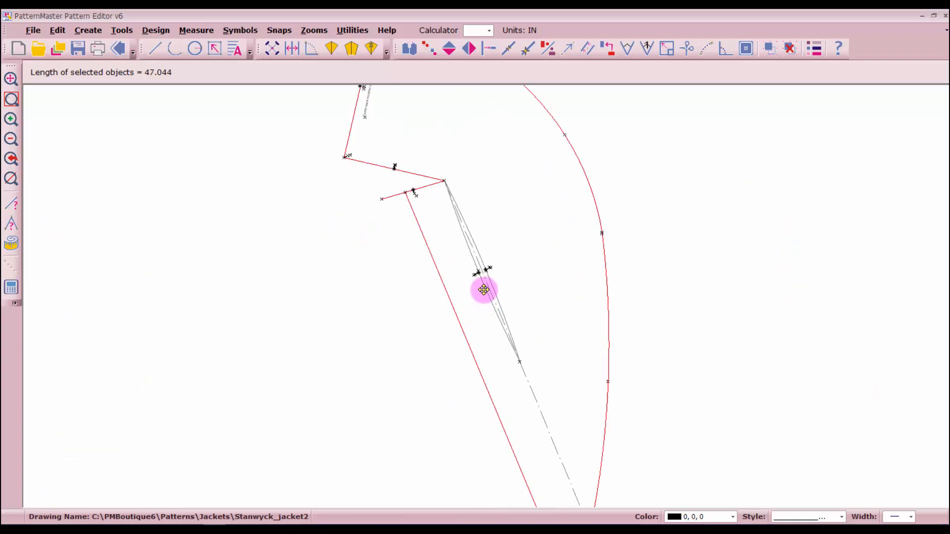
click(479, 224)
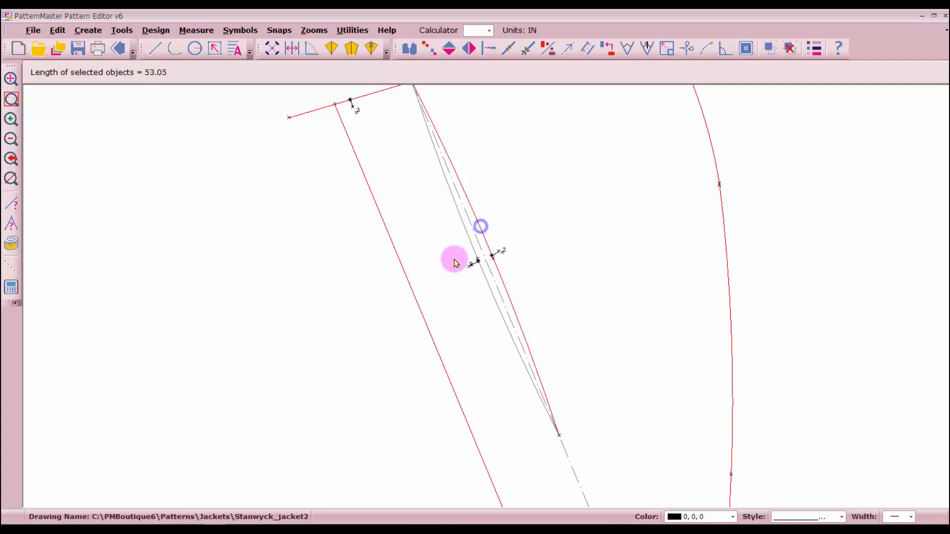
click(469, 240)
scroll(485, 297, down, 5)
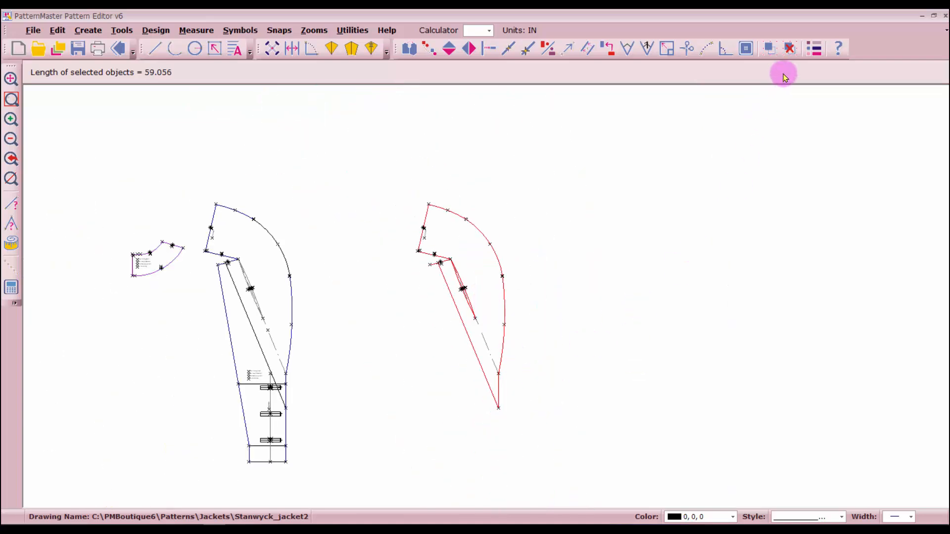
click(820, 57)
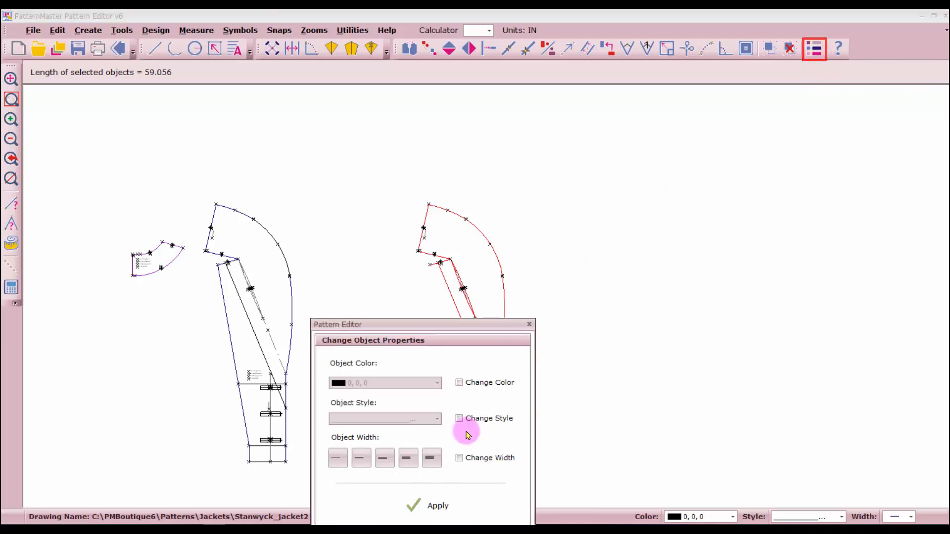
click(459, 419)
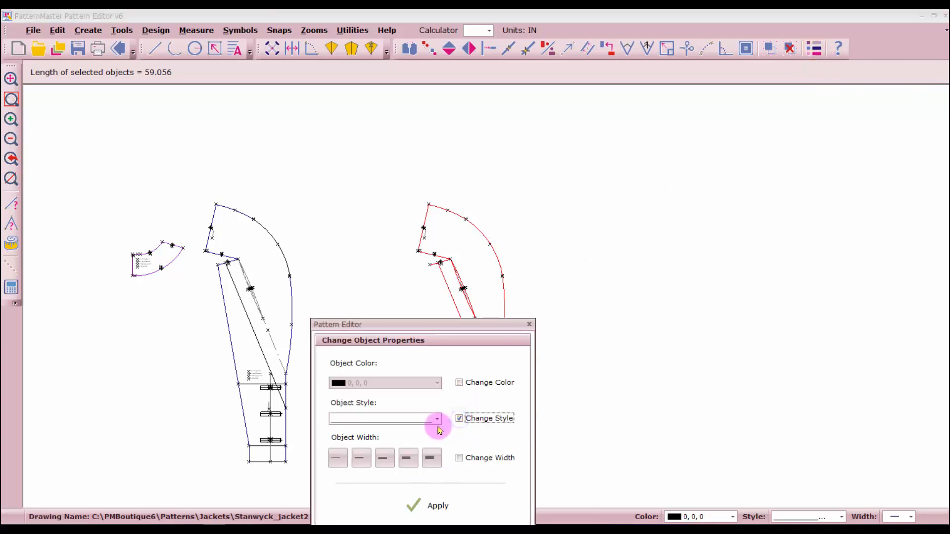
click(436, 419)
click(430, 449)
click(438, 505)
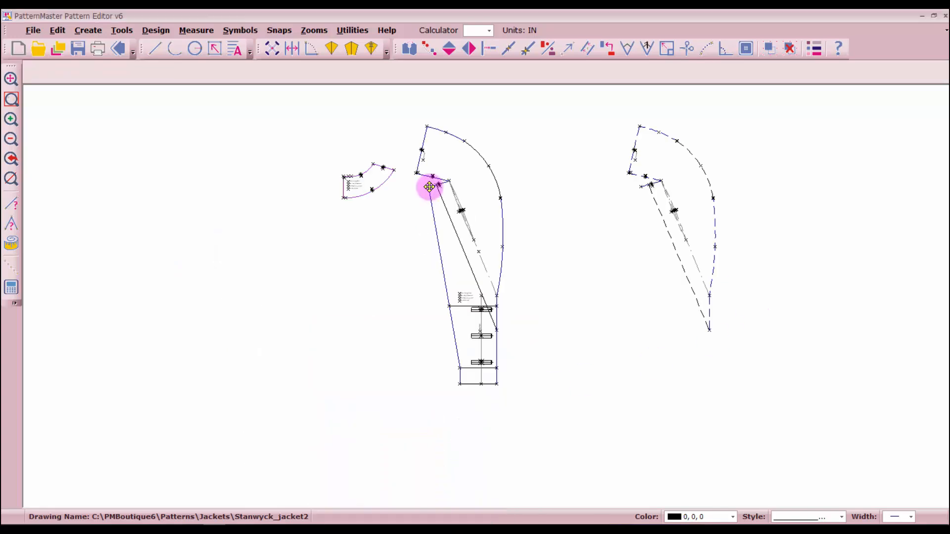
Select the shoulder seam, inner edge, offset line and straight front edge of the original front facing.
click(429, 187)
click(429, 224)
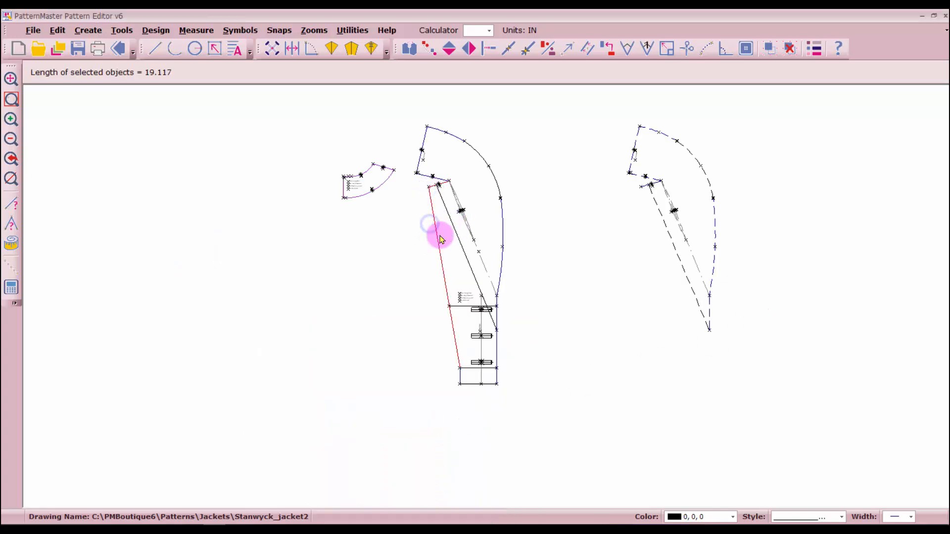
click(456, 236)
scroll(488, 297, up, 4)
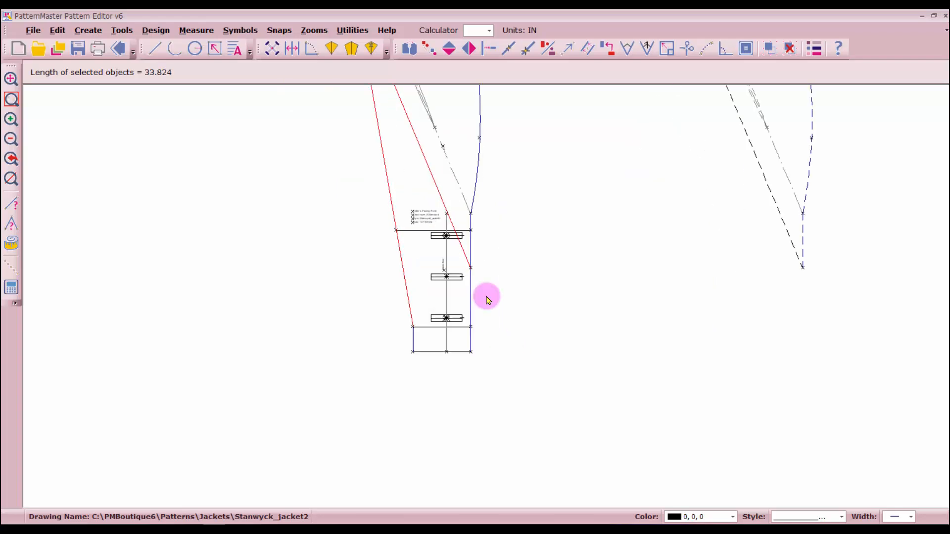
click(455, 275)
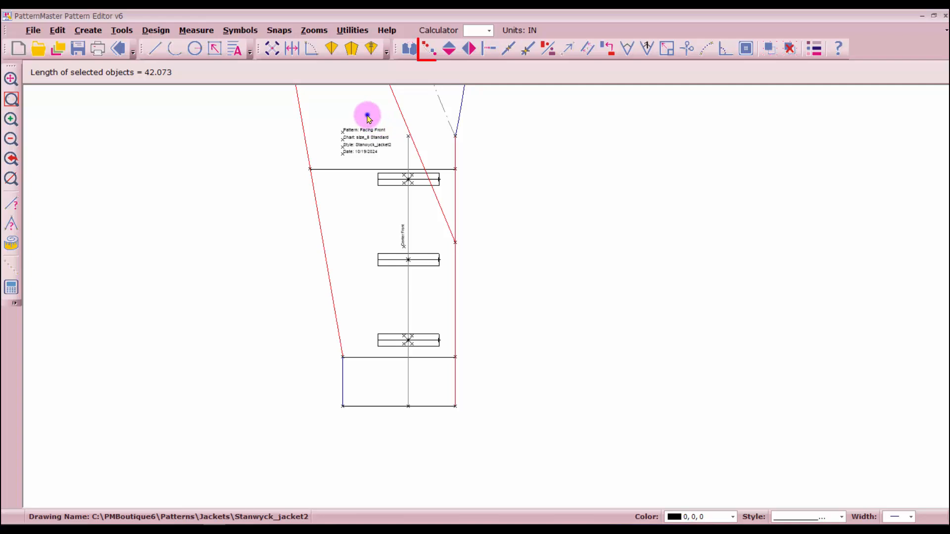
Add the buttonholes, Center Front label, two lower horizontal lines, short lower inner edge, pattern text and center front line to the selection.
drag(366, 117, 441, 406)
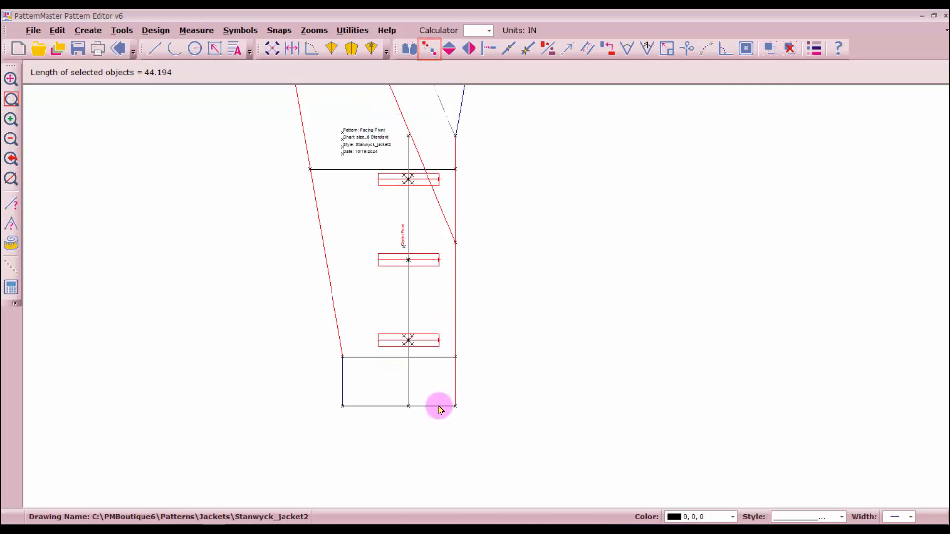
click(439, 406)
click(427, 357)
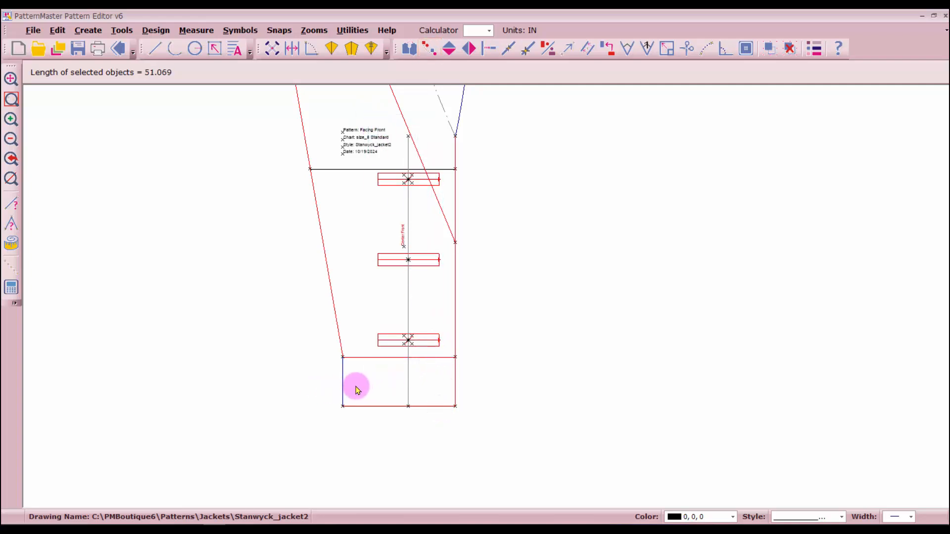
click(342, 384)
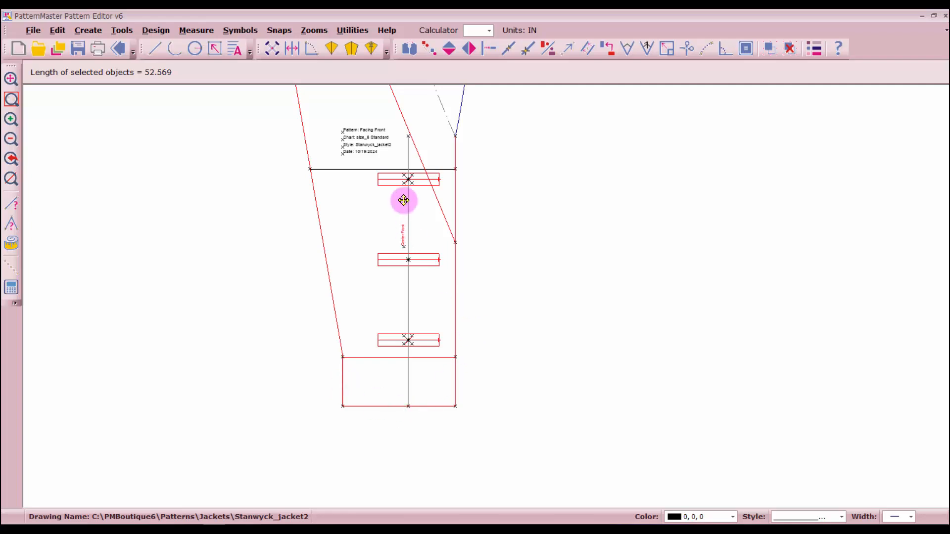
drag(335, 113, 352, 165)
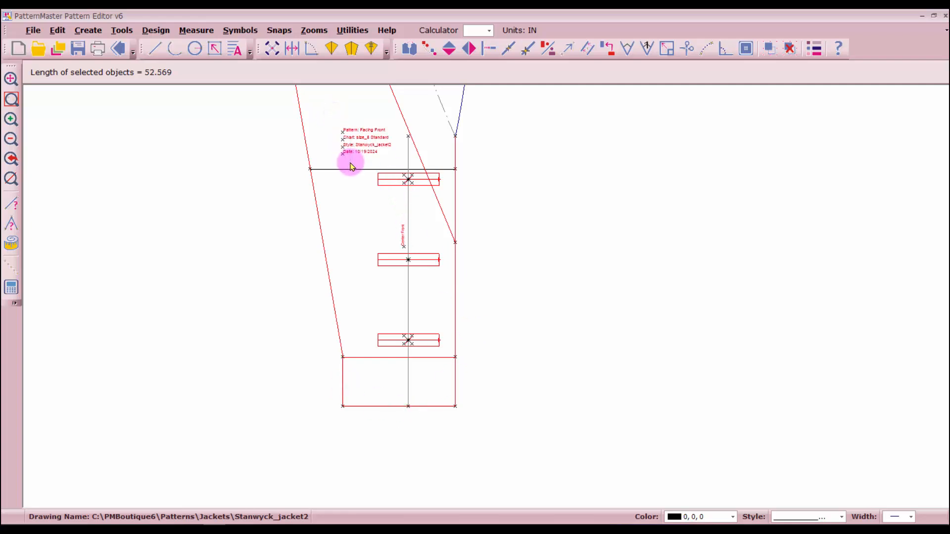
click(406, 149)
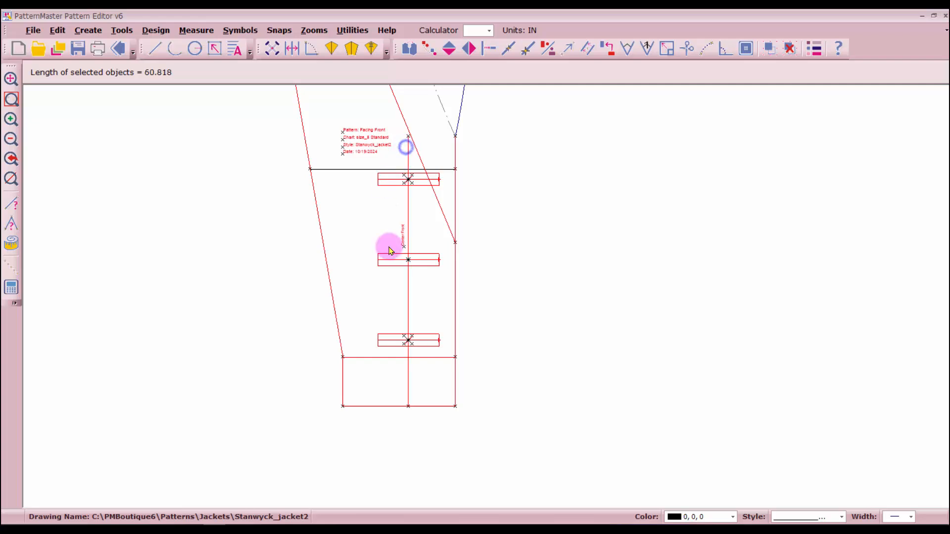
Place one copy of the selected lower facing objects to the right of the dashed collar and lapel piece.
scroll(485, 303, down, 4)
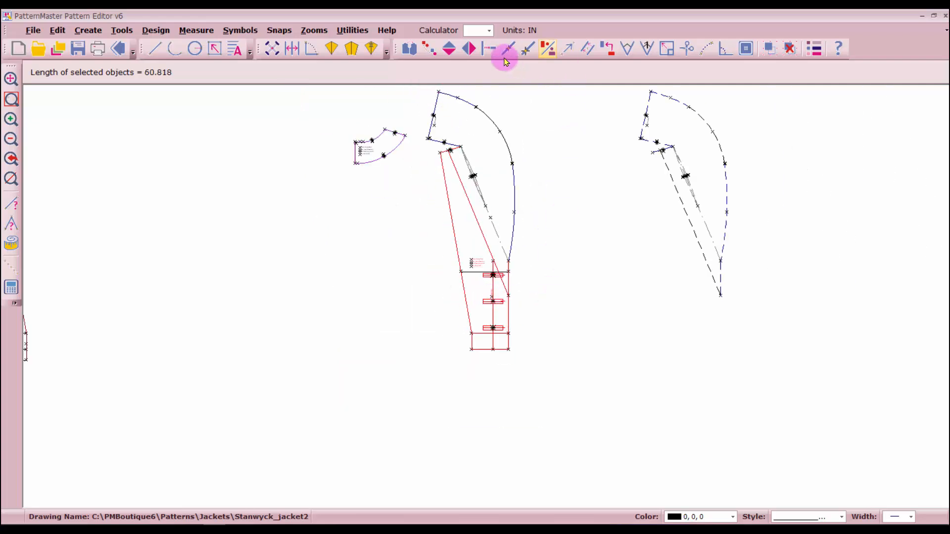
click(429, 52)
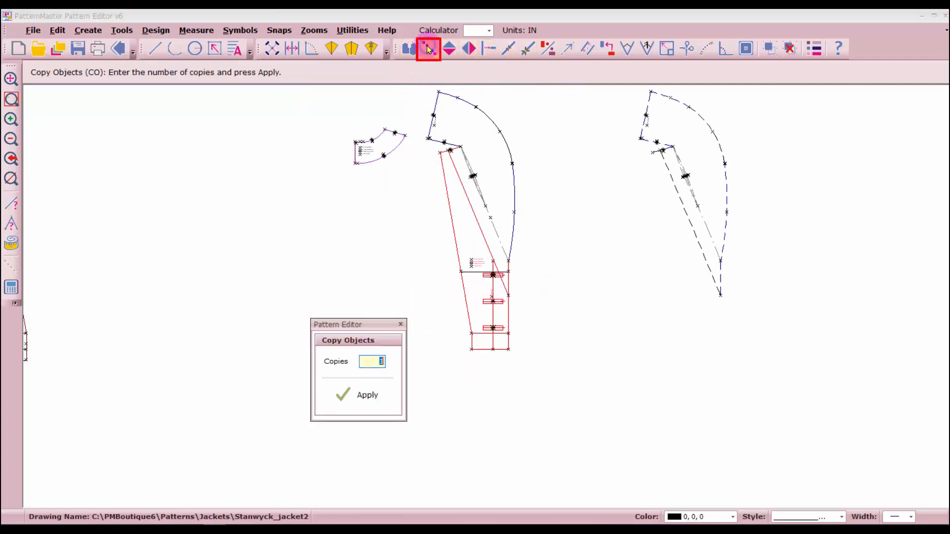
click(360, 397)
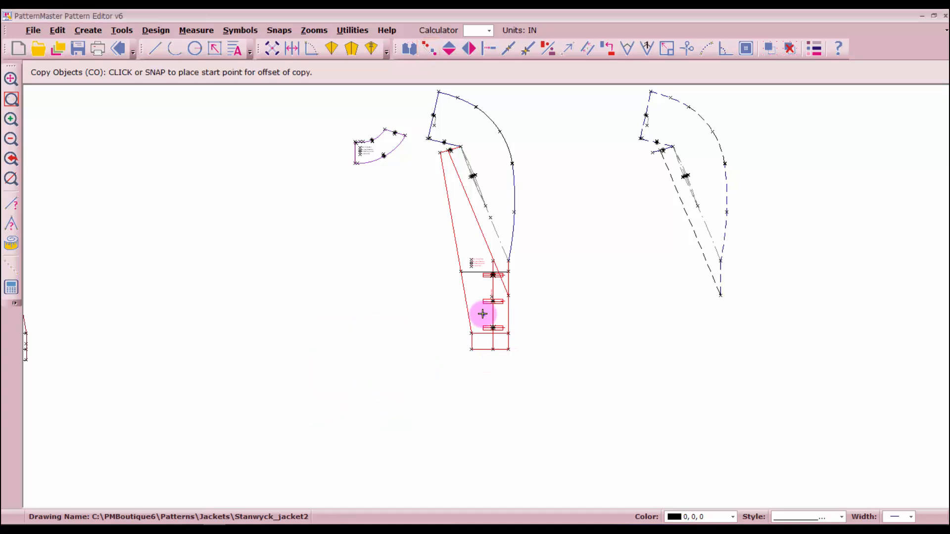
click(483, 314)
click(829, 331)
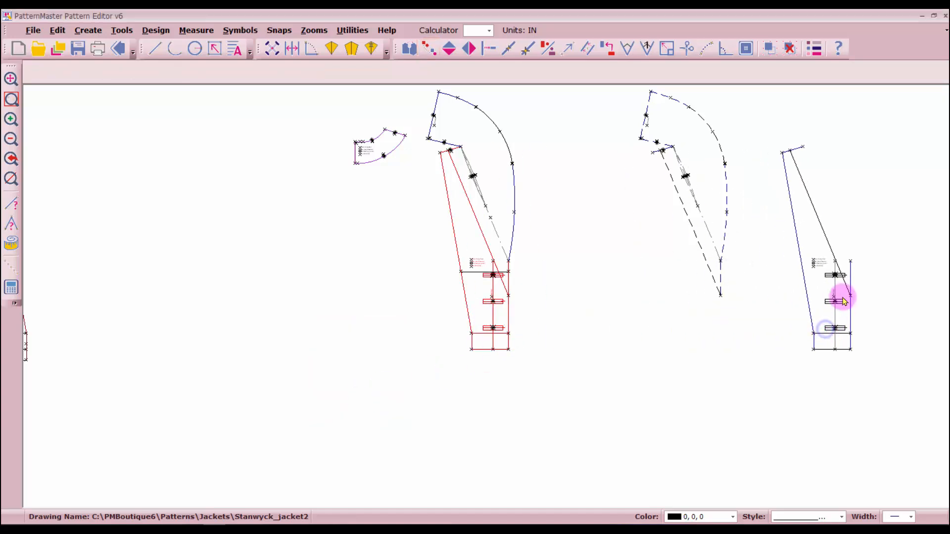
Select the new lower facing copy's front edge, inner edge, shoulder seam, offset line and short lower inner edge.
scroll(838, 297, up, 2)
scroll(487, 300, down, 3)
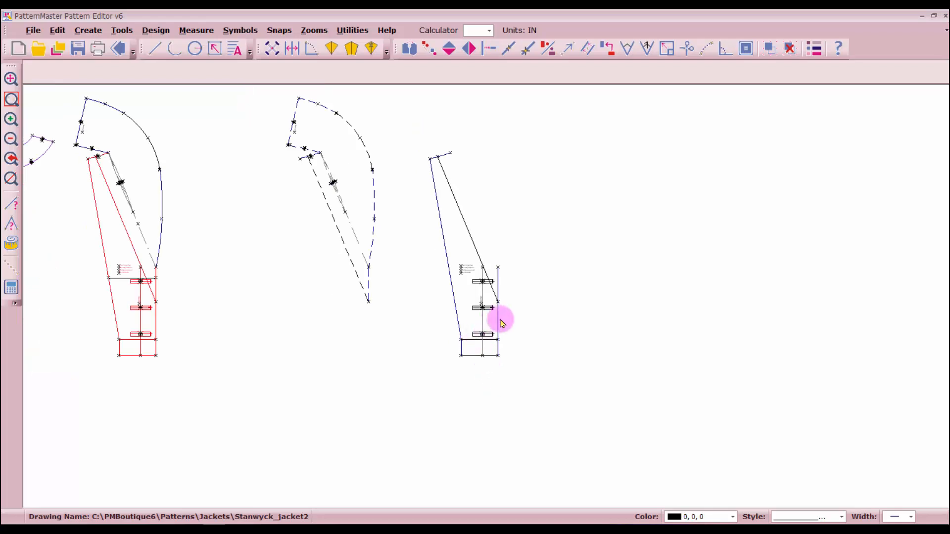
click(499, 319)
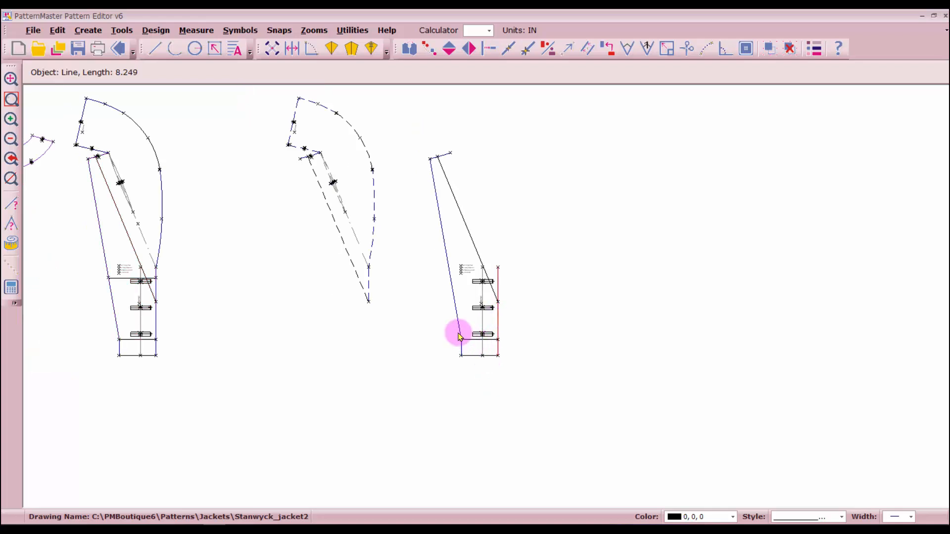
shift+click(459, 326)
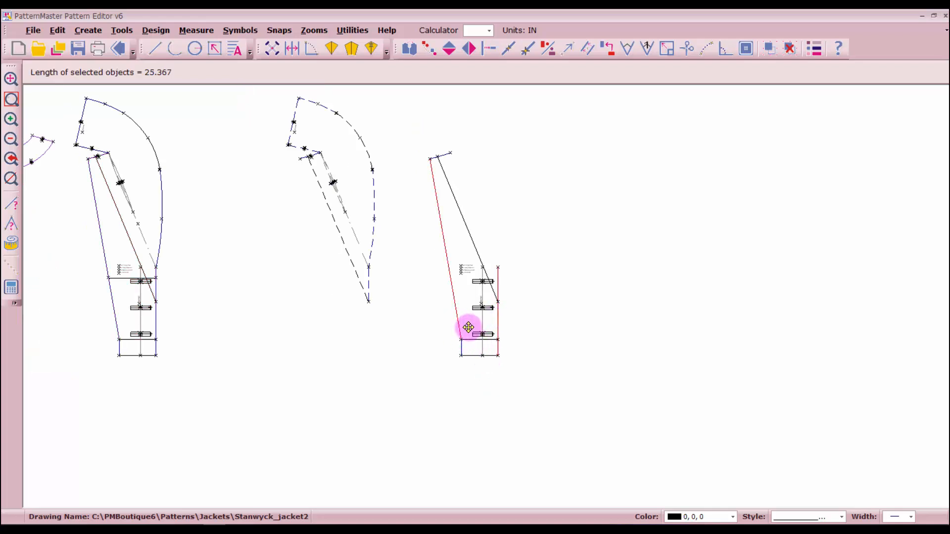
shift+click(436, 159)
shift+click(453, 193)
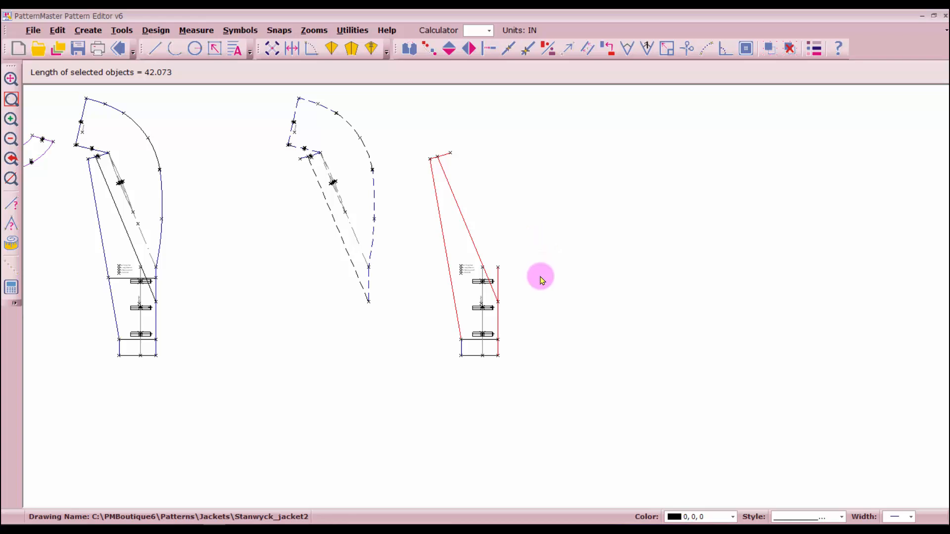
shift+click(461, 345)
Change the line style of the selected lower facing edges to dashed.
click(817, 51)
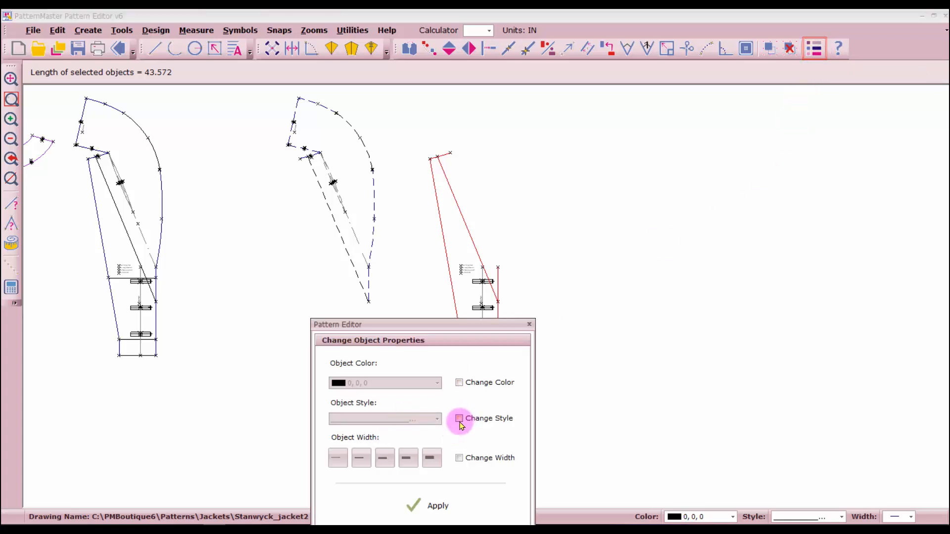
click(457, 419)
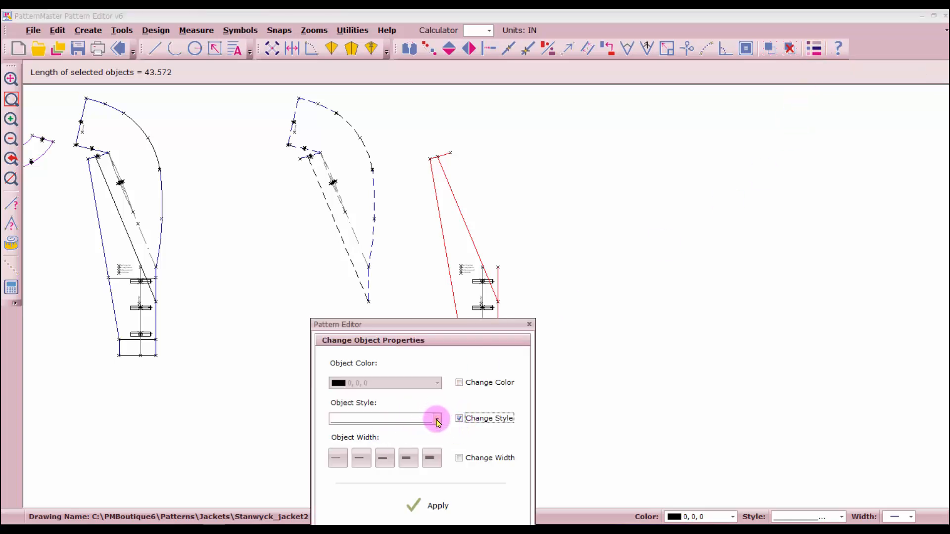
click(437, 421)
click(426, 439)
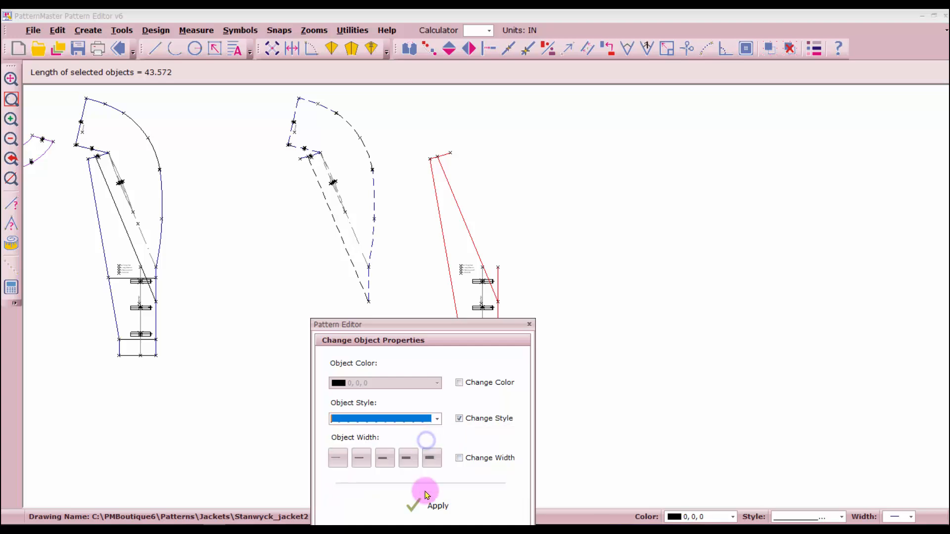
click(424, 502)
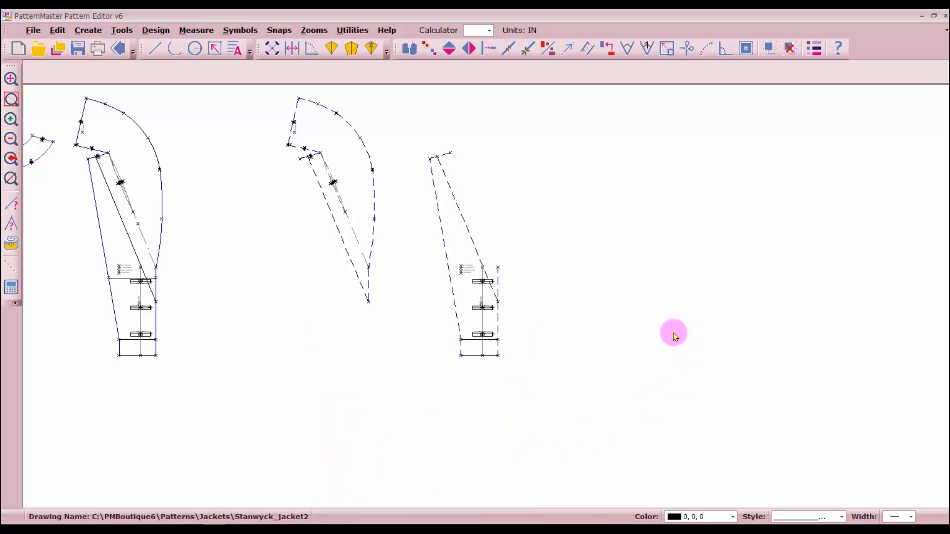
Trim the lower facing's dashed front edge to the dashed diagonal line with the Intersect tool.
click(489, 48)
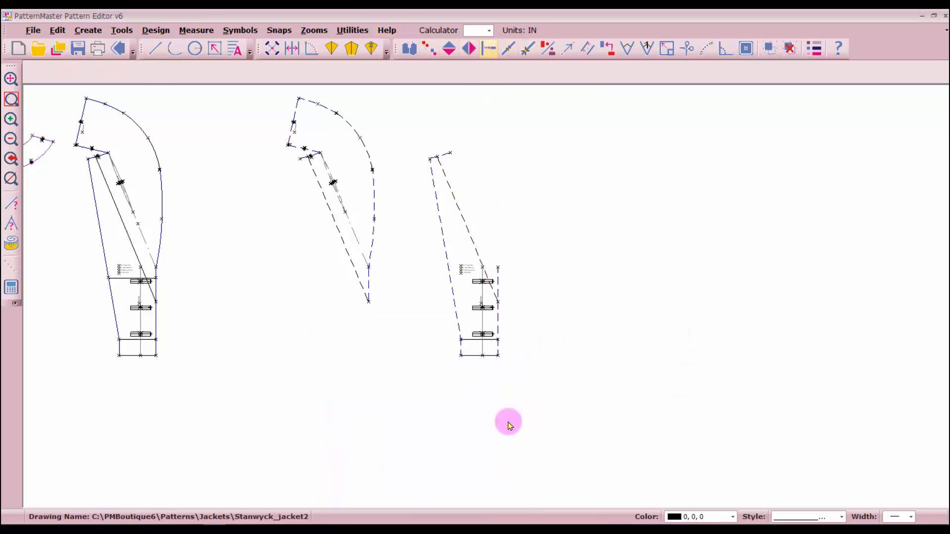
scroll(485, 297, up, 2)
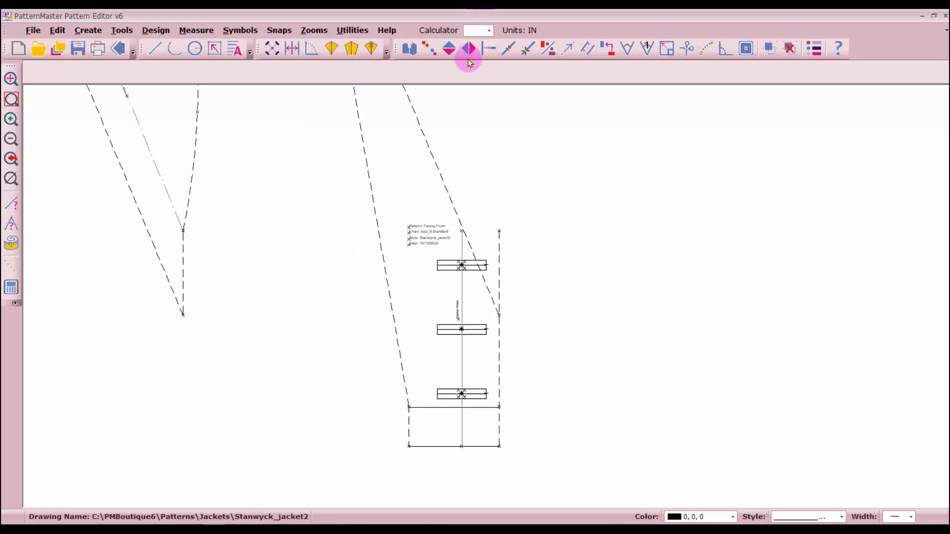
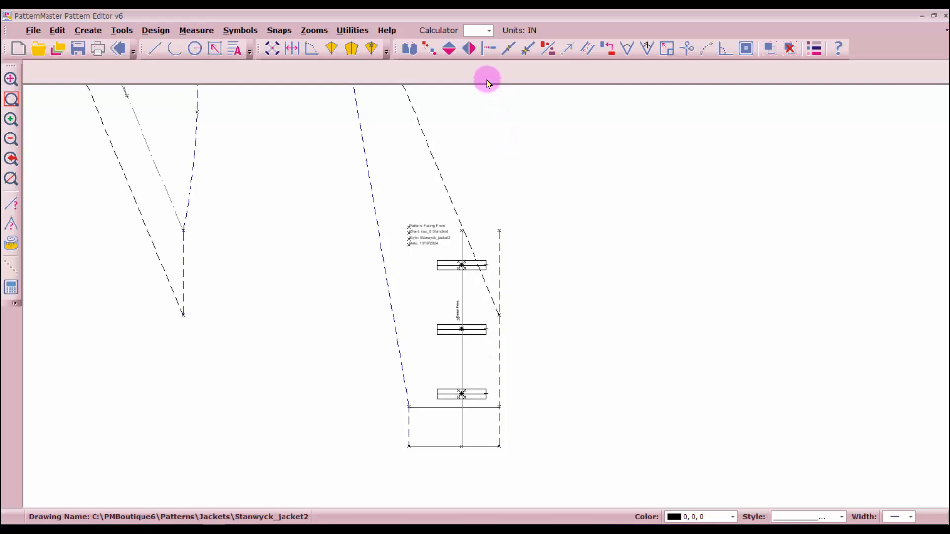
click(488, 48)
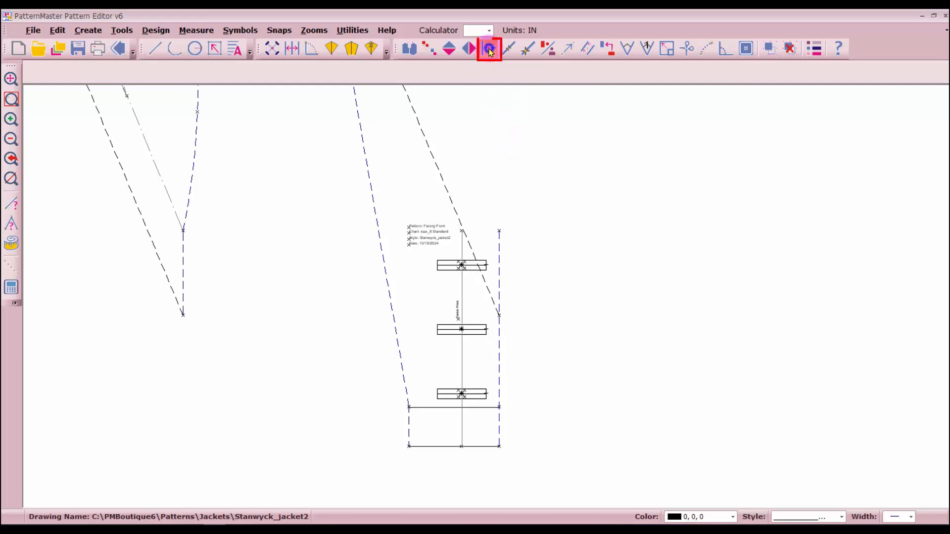
click(496, 374)
click(494, 301)
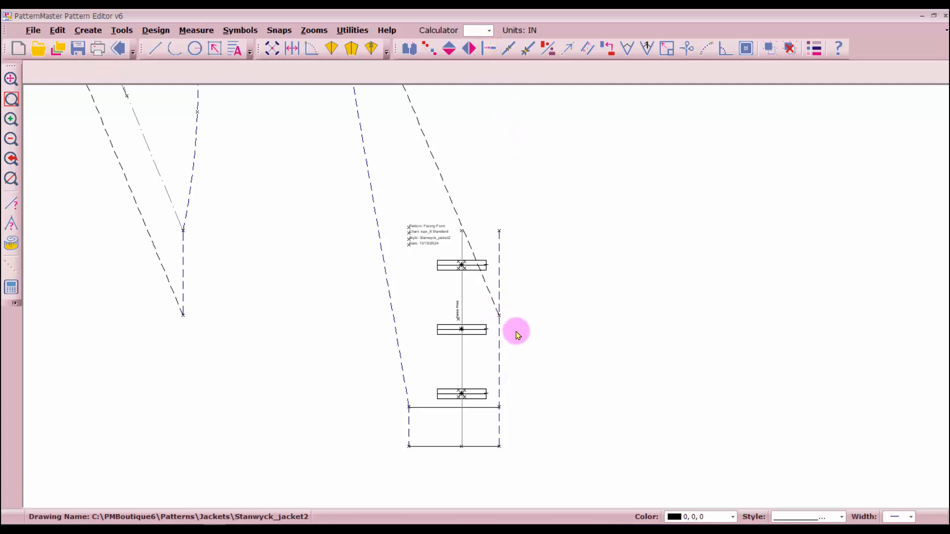
click(499, 383)
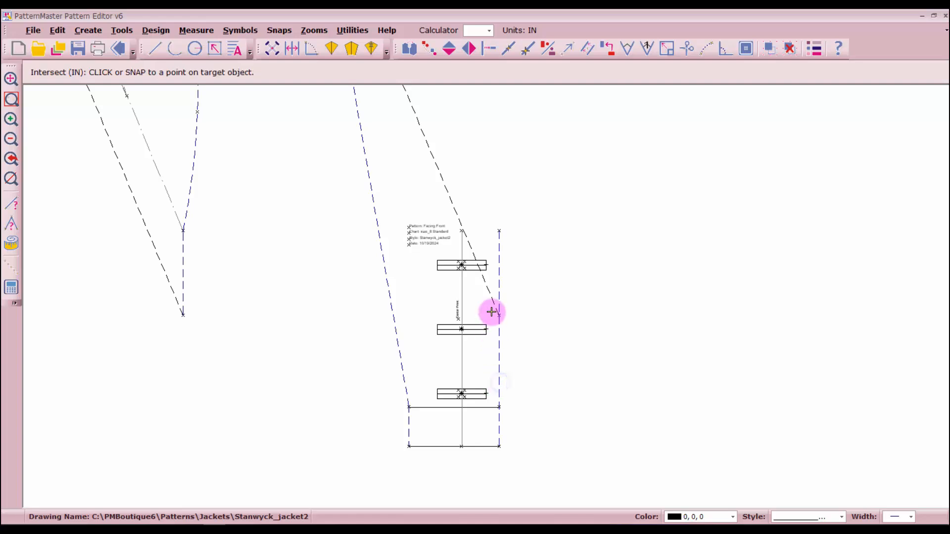
click(488, 295)
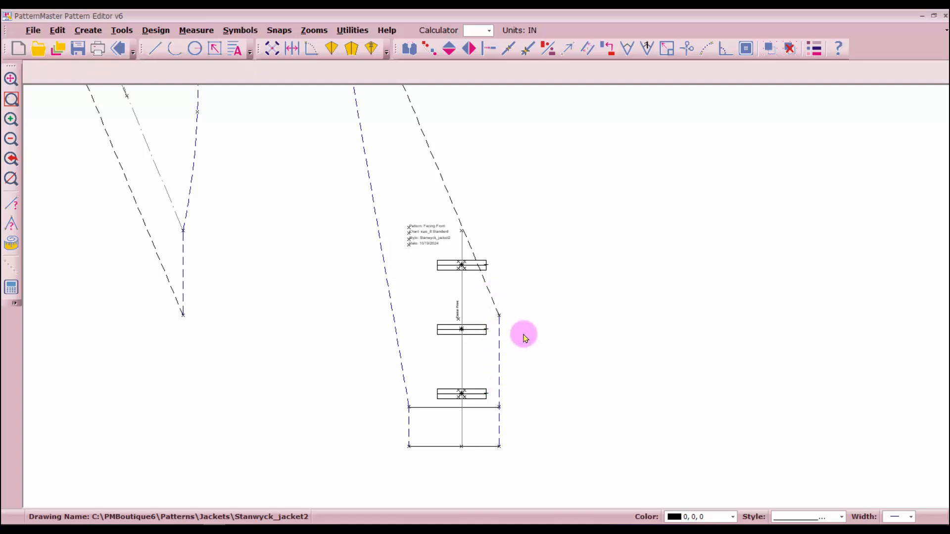
Offset the collar and lapel piece's front edge segments, outer collar curve and center back edge outward by 0.625 inches.
scroll(526, 338, down, 4)
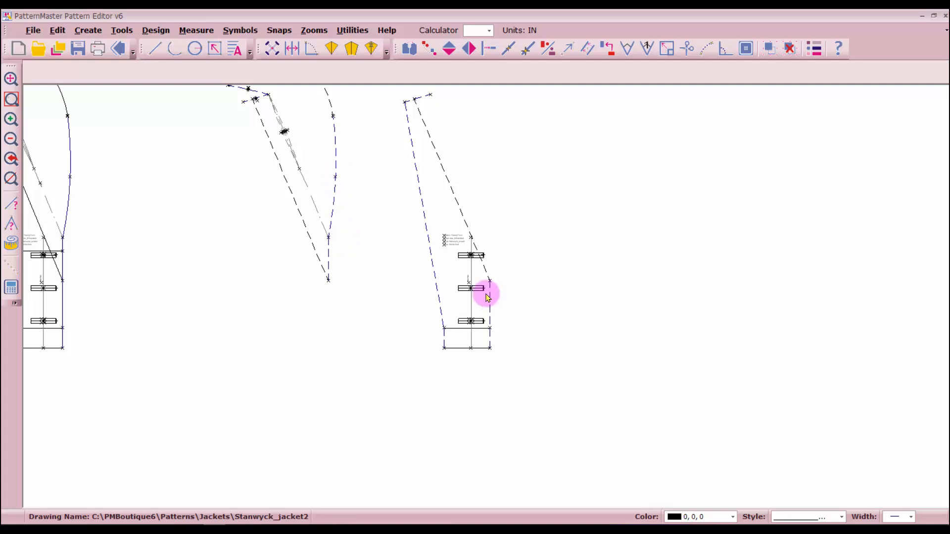
scroll(488, 297, down, 1)
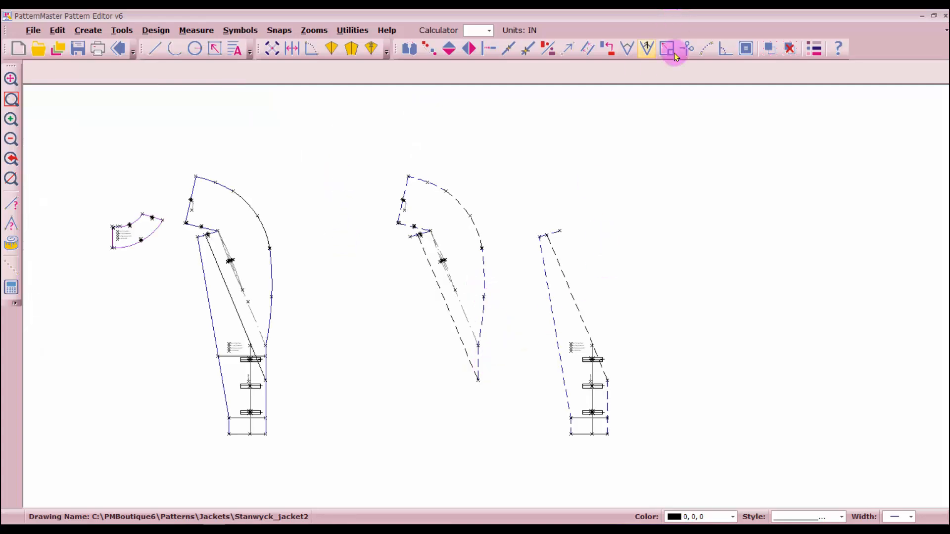
click(591, 55)
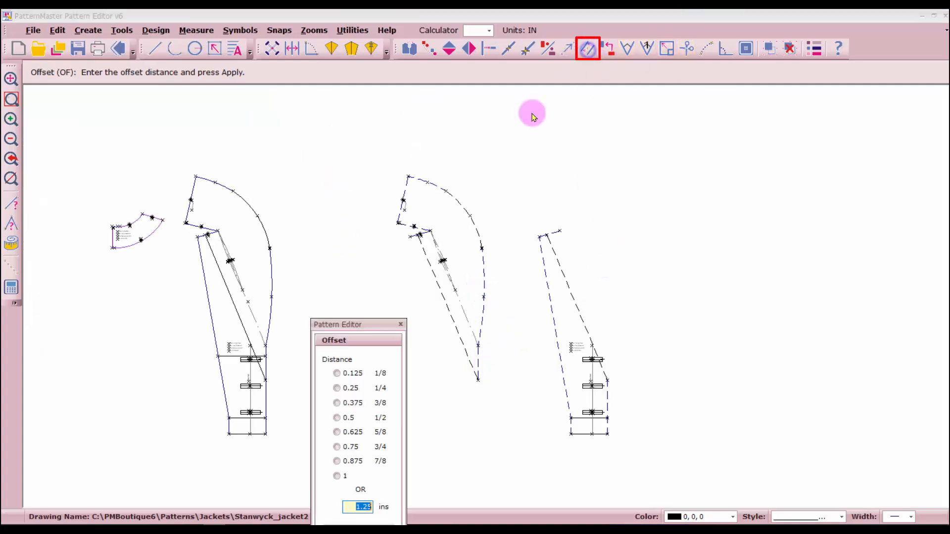
click(352, 432)
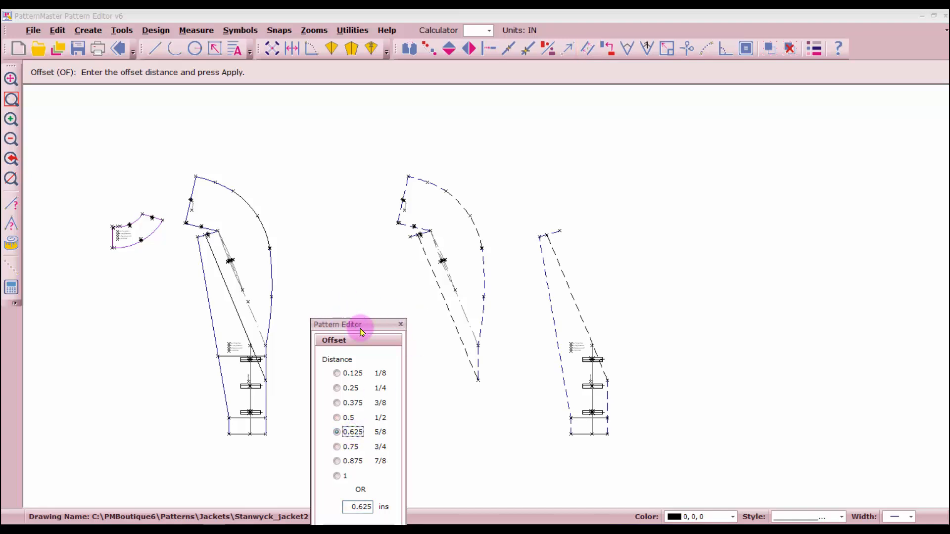
drag(361, 325, 806, 131)
click(804, 347)
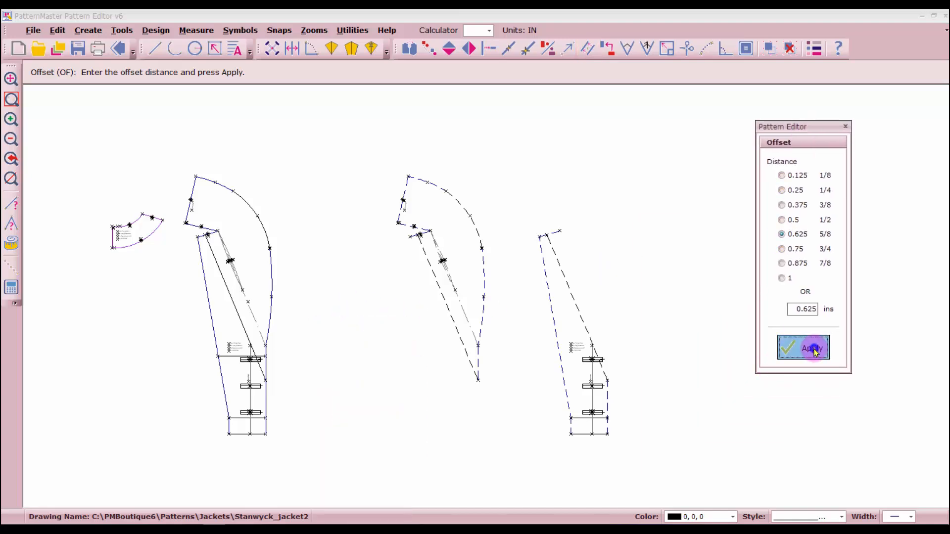
click(480, 373)
click(484, 329)
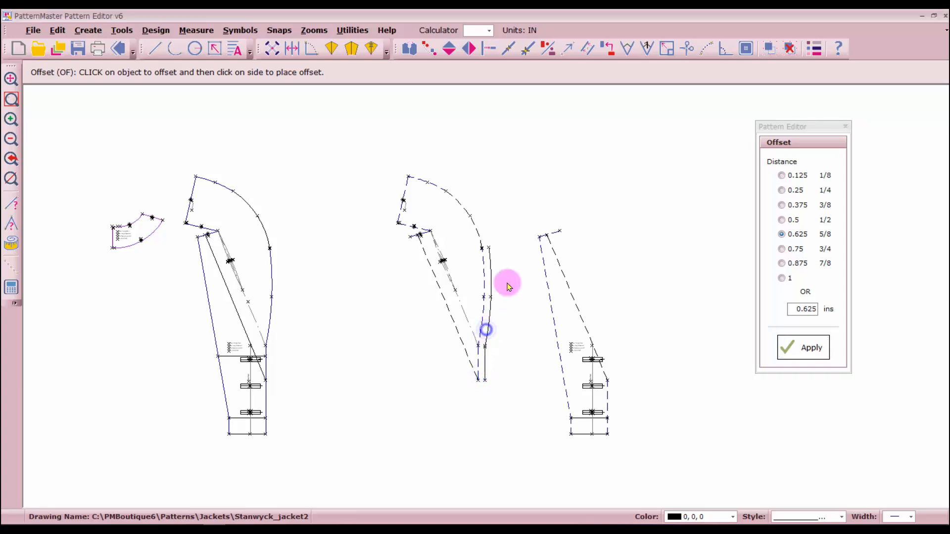
click(436, 180)
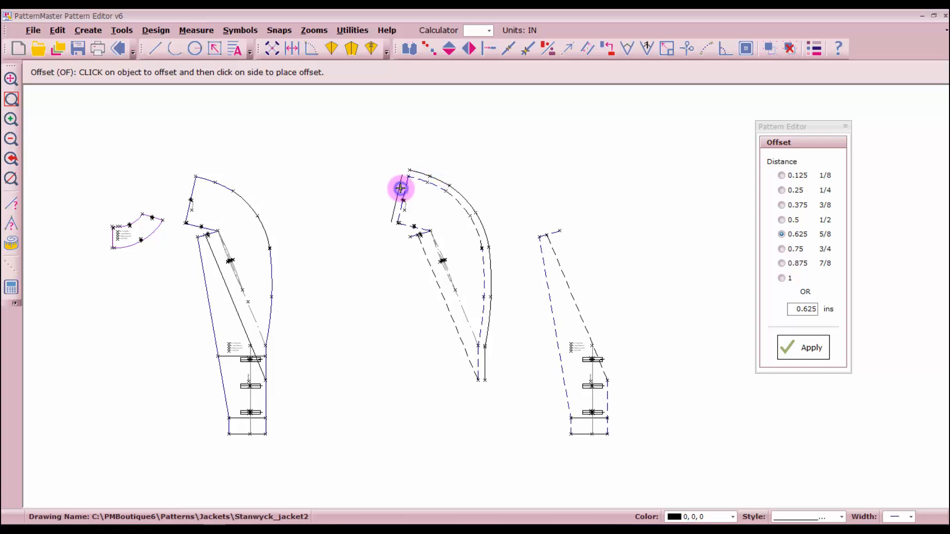
Offset the collar and lapel piece's long diagonal edge, shoulder edge and back neck edge outward by 0.625 inches.
click(432, 279)
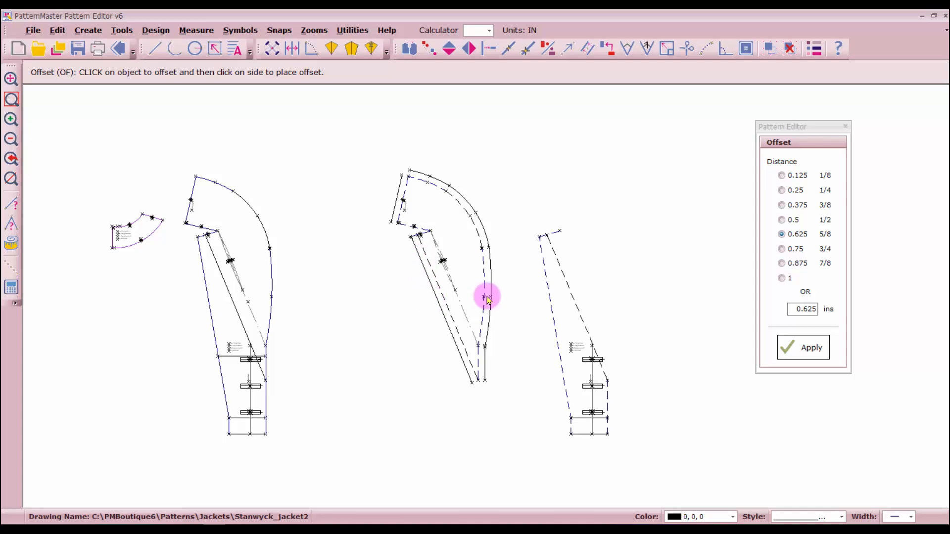
scroll(487, 296, up, 4)
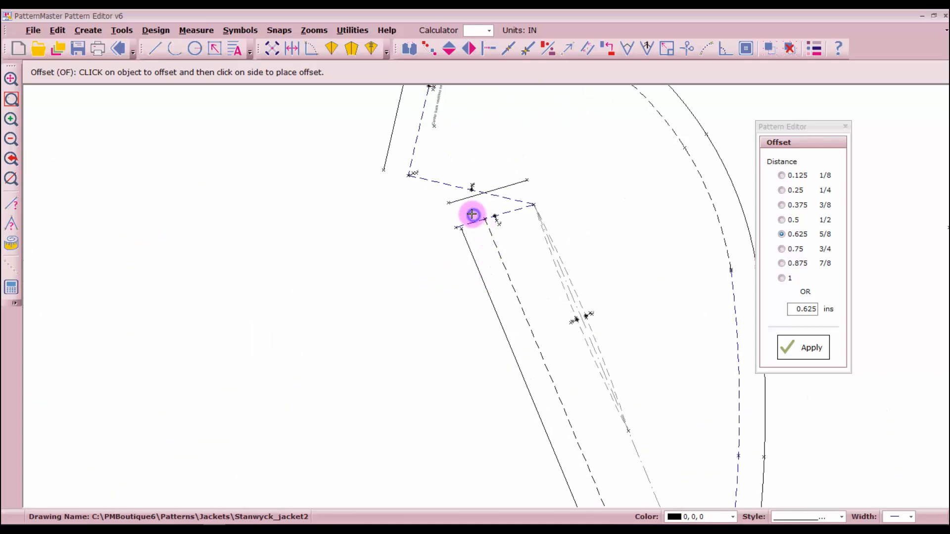
click(472, 214)
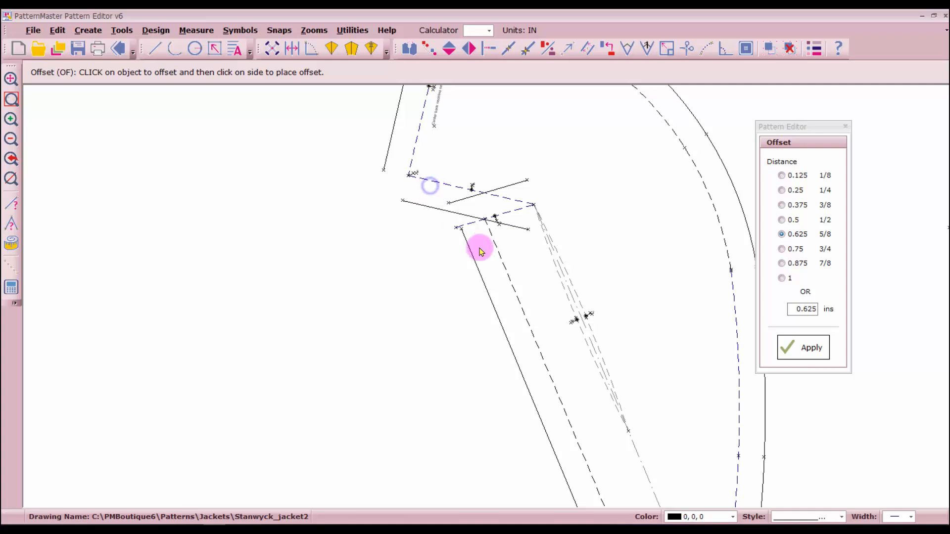
Offset the lower facing's diagonal, front, shoulder, long inner and short lower inner edges outward by 0.625 inches.
scroll(544, 337, down, 2)
scroll(737, 381, down, 1)
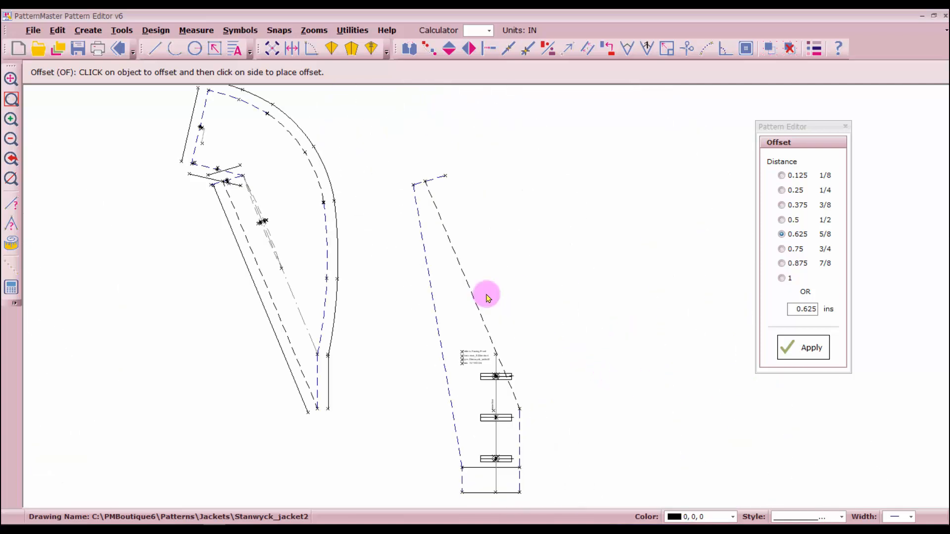
click(456, 240)
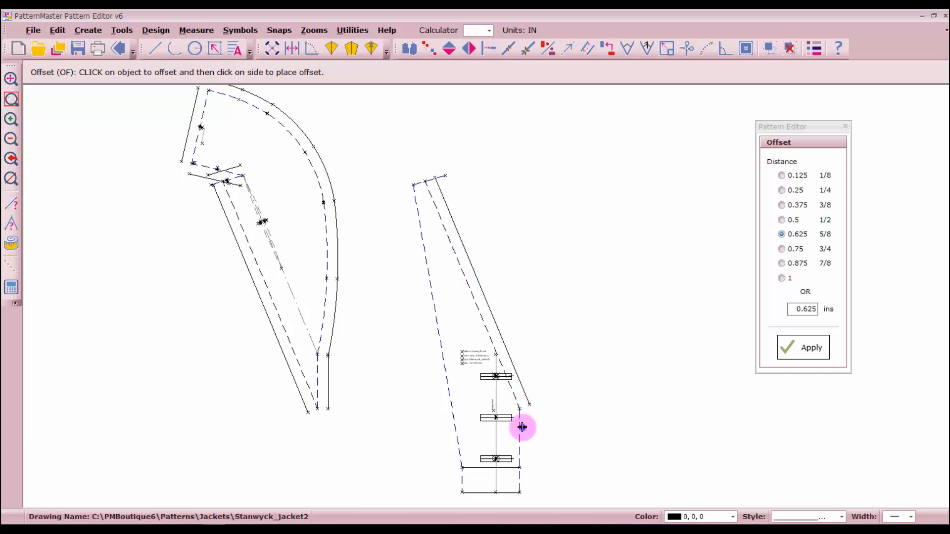
click(456, 480)
click(452, 445)
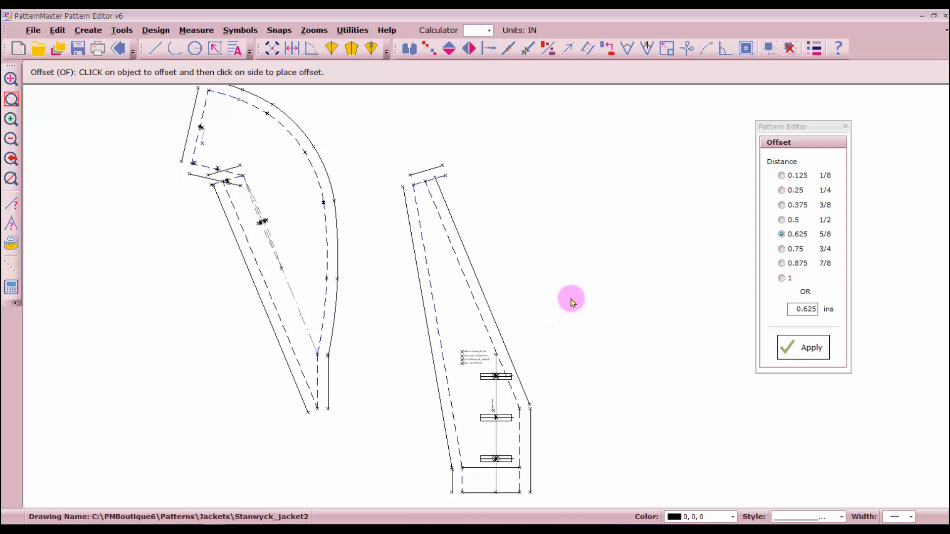
key(Escape)
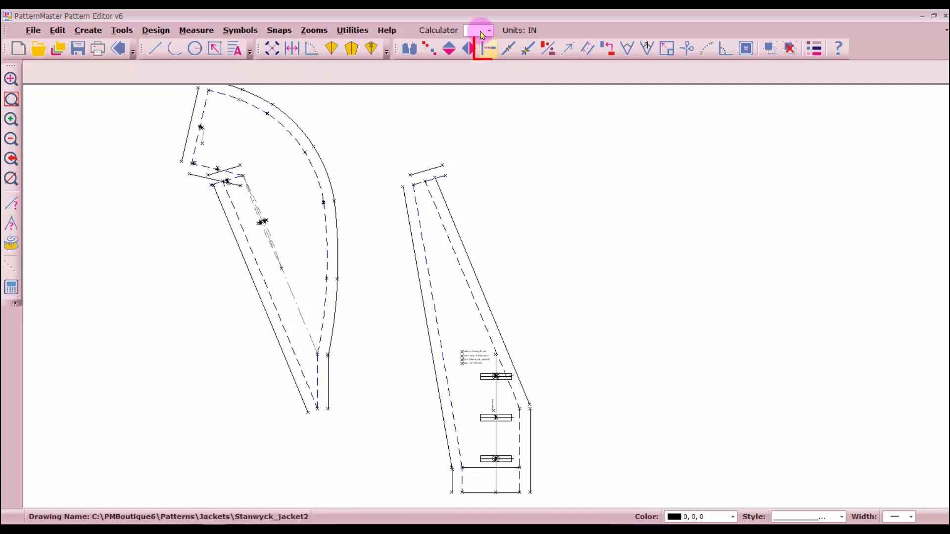
Trim the lower facing's dashed shoulder seam to its dashed diagonal edge with the Intersect tool.
click(486, 48)
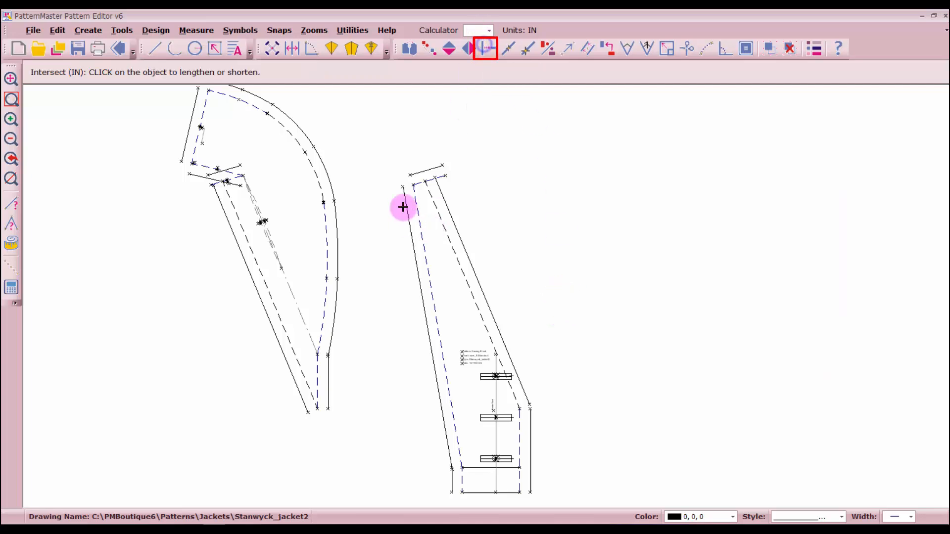
click(446, 203)
click(430, 179)
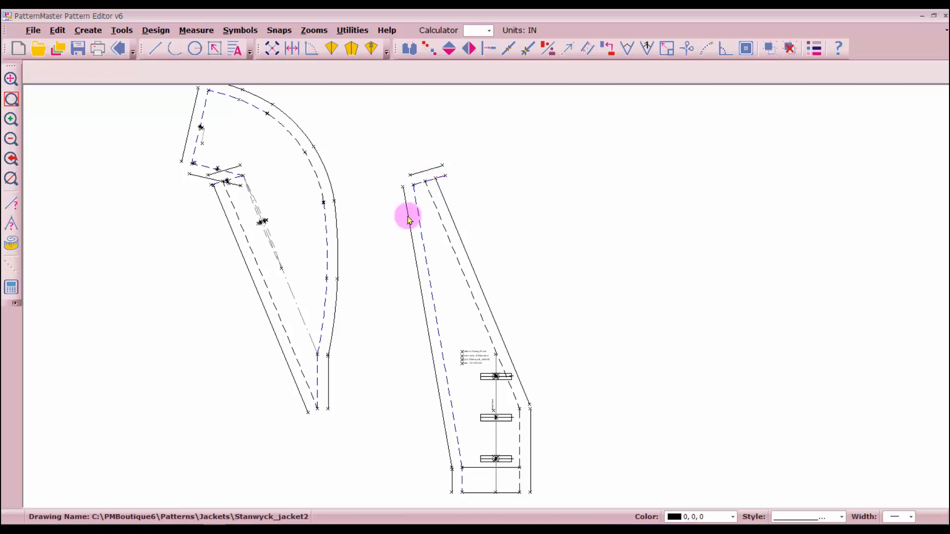
scroll(430, 185, up, 2)
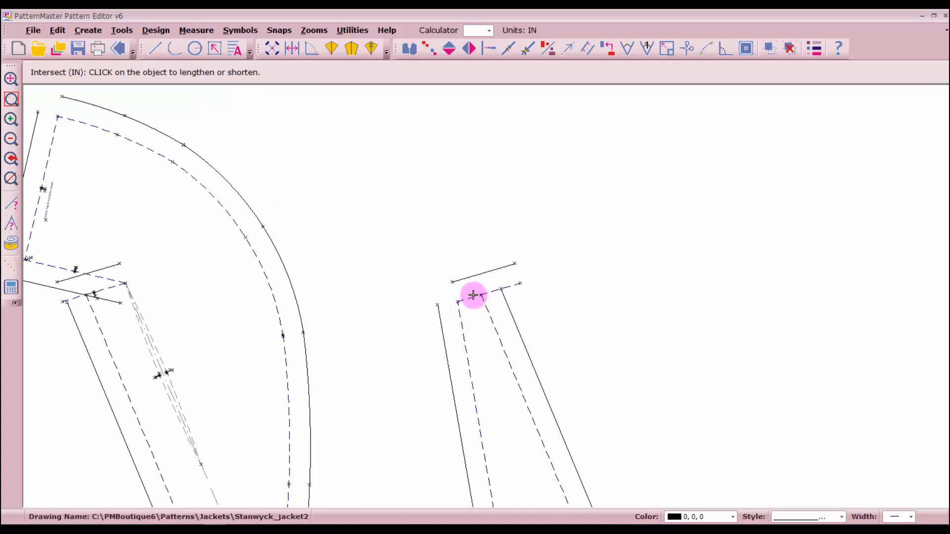
click(471, 295)
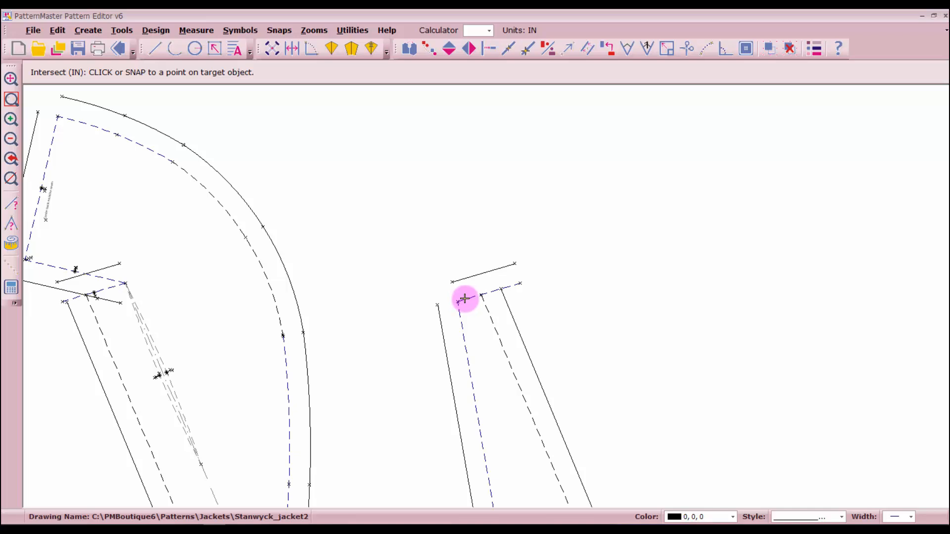
click(471, 295)
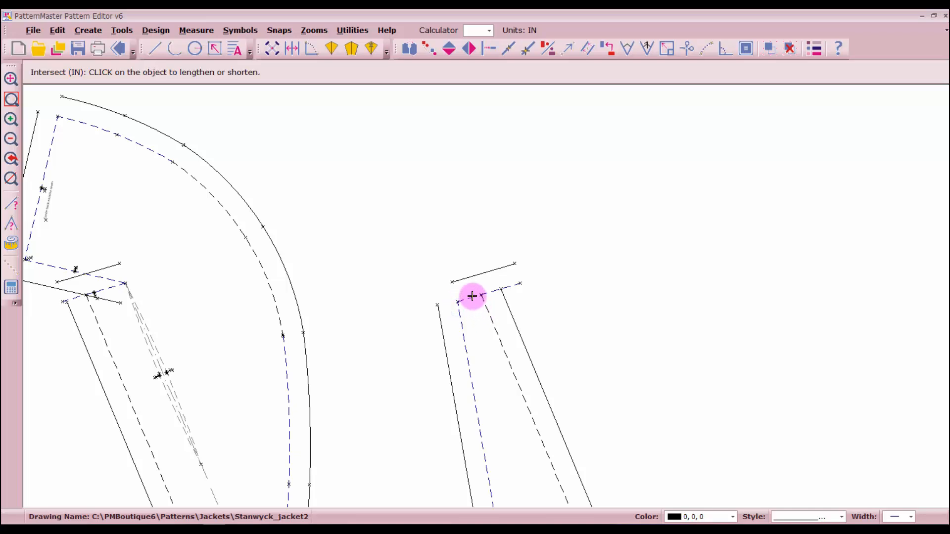
click(479, 296)
click(487, 308)
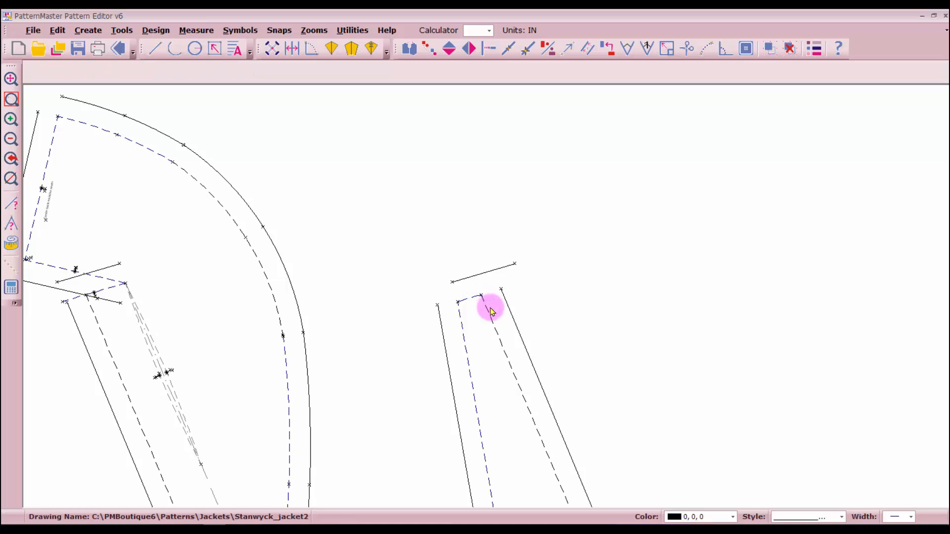
Intersect the lower facing's solid shoulder offset line with the diagonal and inner offset lines so they meet at both corners.
click(508, 303)
click(503, 268)
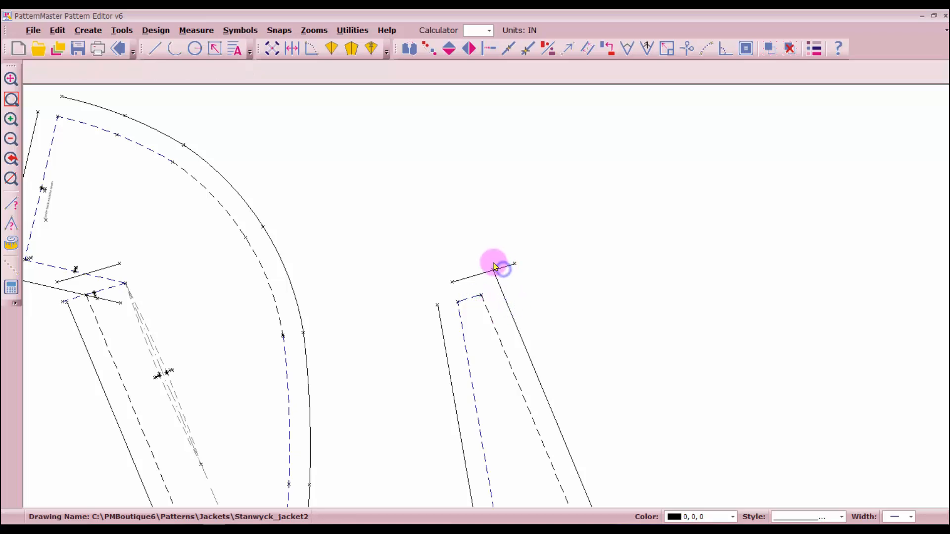
click(470, 273)
click(498, 282)
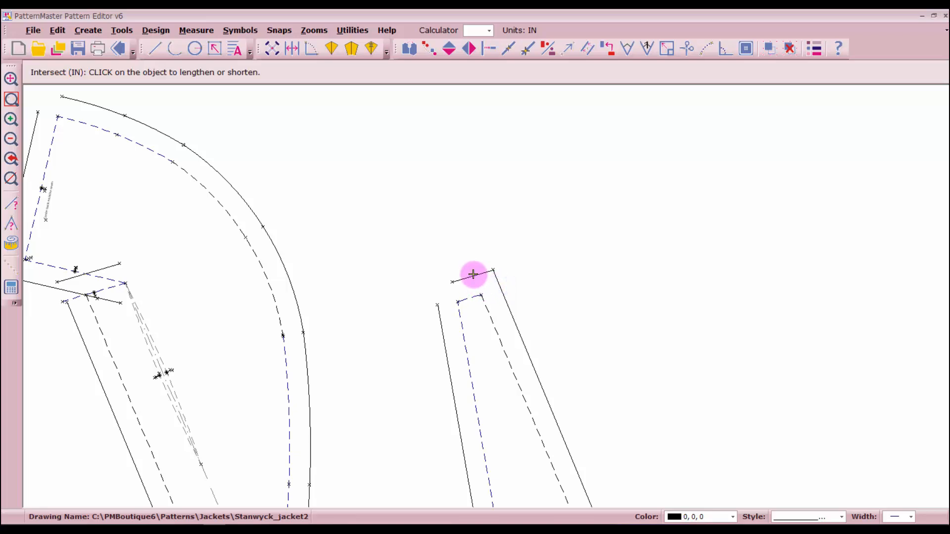
click(462, 277)
click(439, 322)
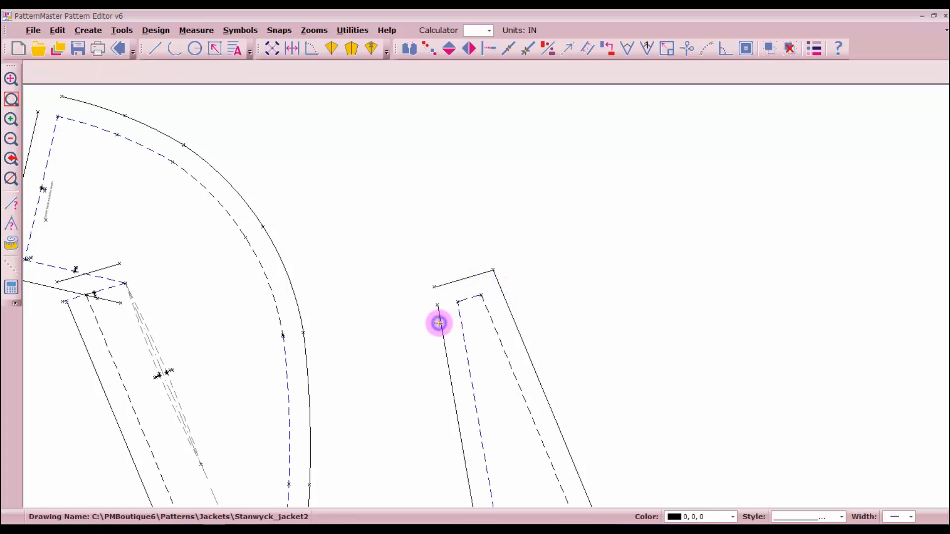
click(440, 322)
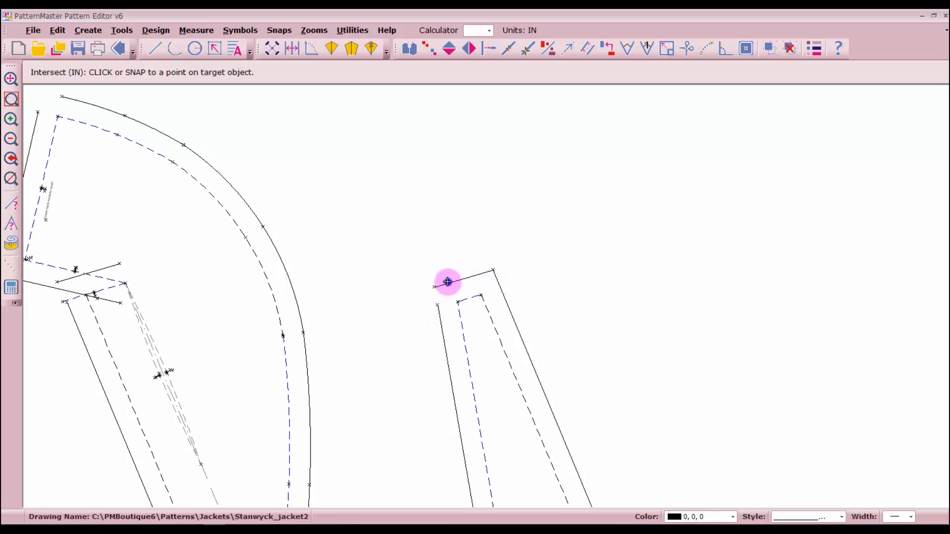
click(447, 282)
Extend the lower facing's bottom line at both ends to the front and short inner offset lines.
scroll(441, 410, down, 1)
scroll(589, 465, down, 1)
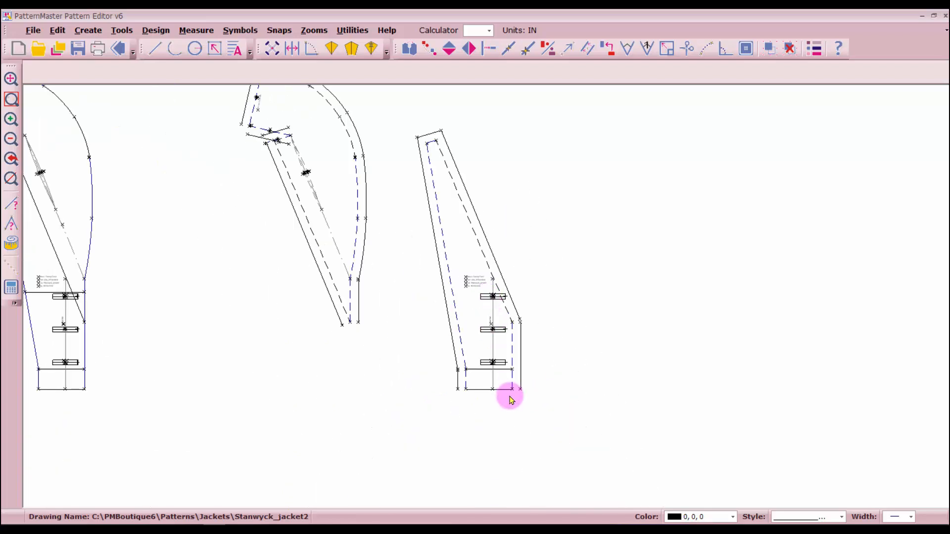
scroll(511, 400, up, 2)
click(485, 299)
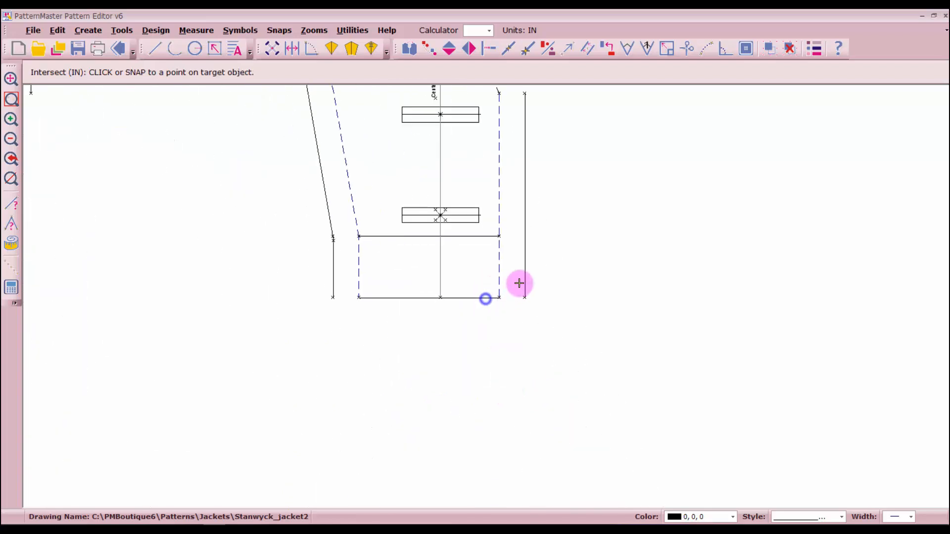
click(523, 277)
click(393, 298)
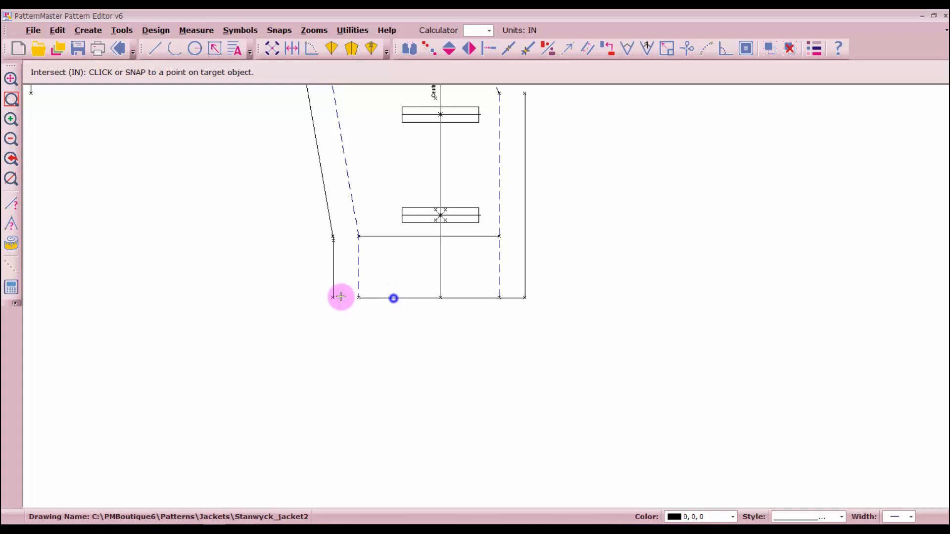
click(332, 296)
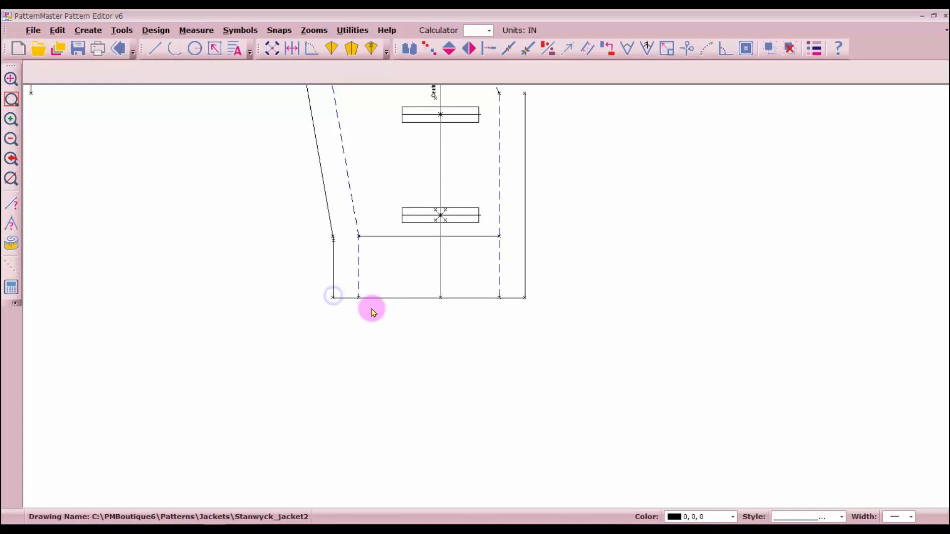
Intersect the lower facing's short lower inner and long inner offset lines so they meet at a clean corner.
click(333, 263)
click(329, 215)
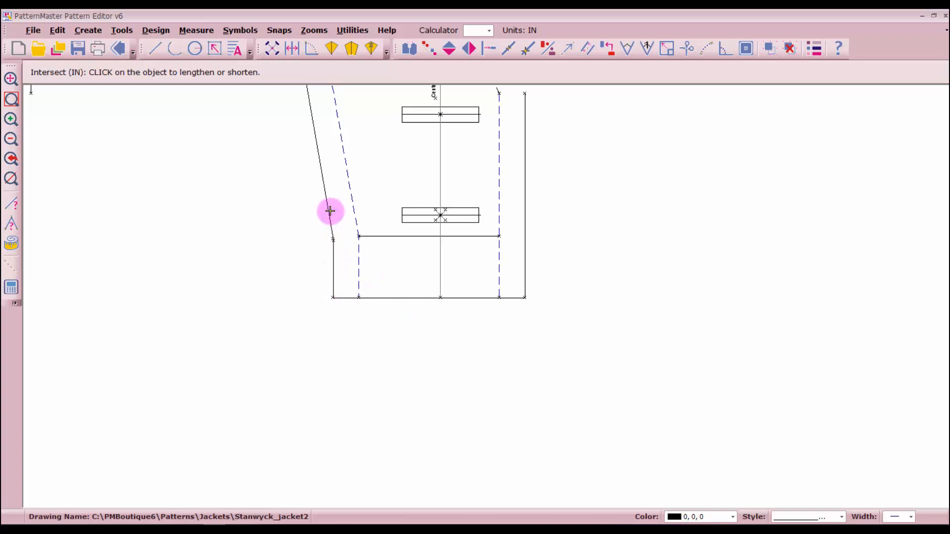
click(330, 211)
click(333, 262)
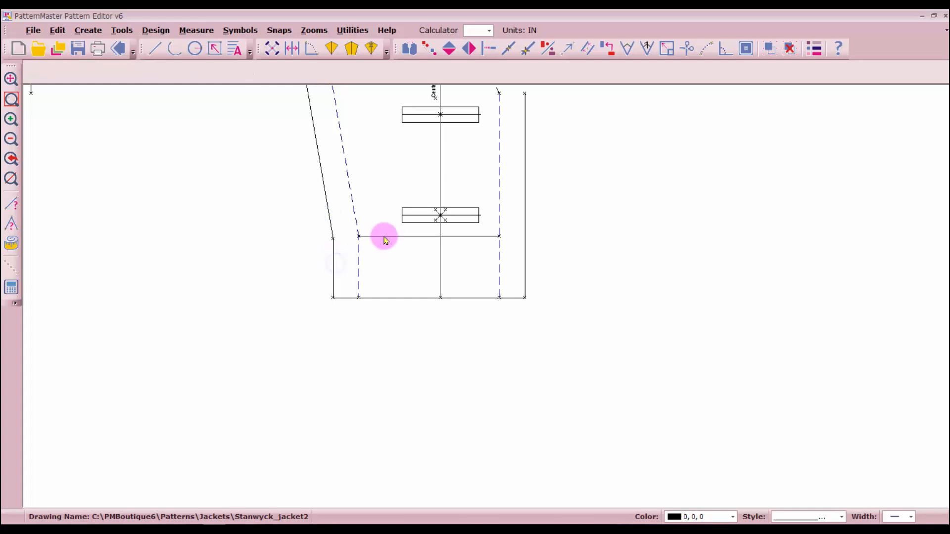
Intersect the collar piece's outer curve and center back offset lines so they meet at the upper corner.
scroll(485, 299, down, 4)
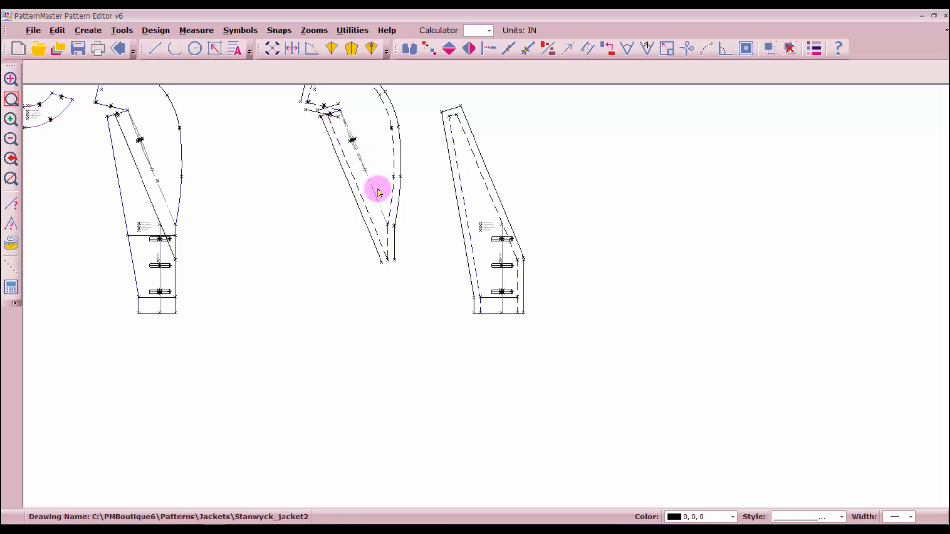
scroll(390, 255, up, 1)
scroll(486, 299, up, 1)
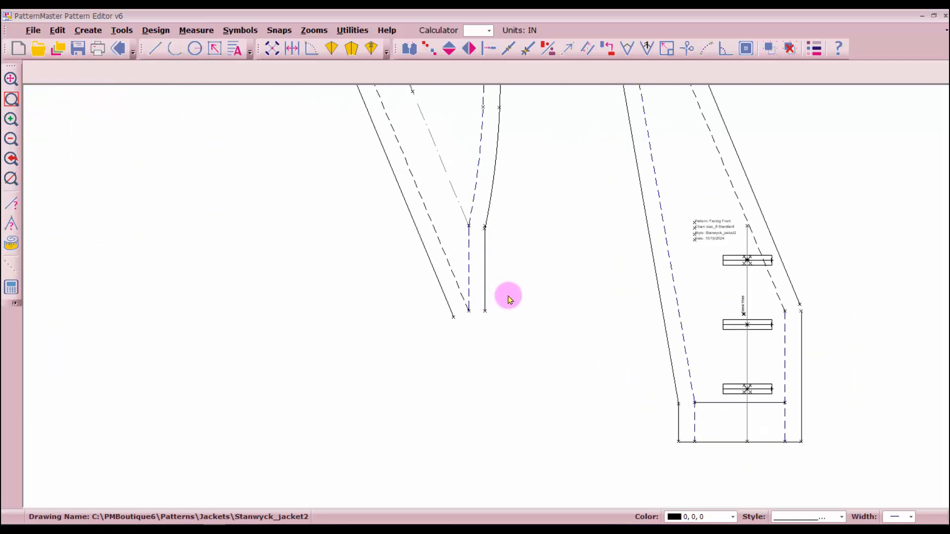
scroll(487, 299, up, 1)
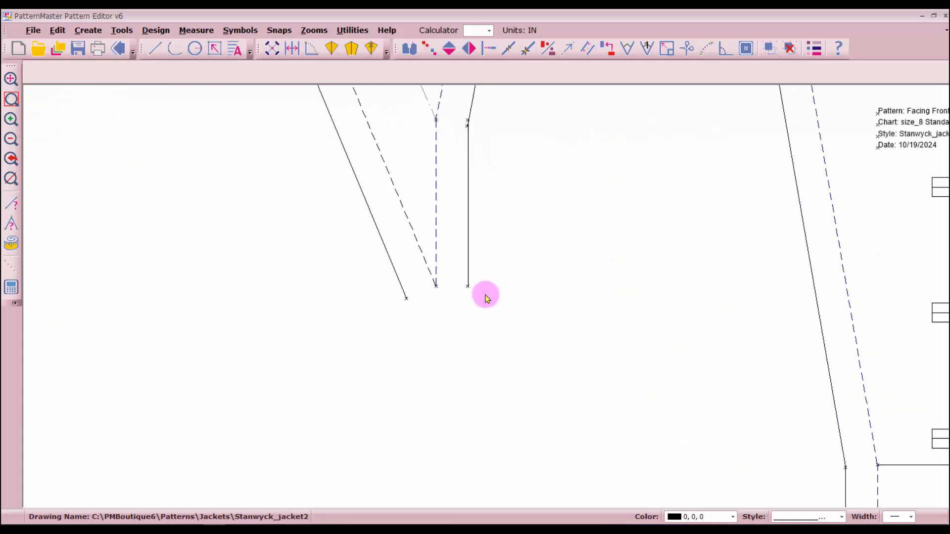
scroll(485, 296, down, 3)
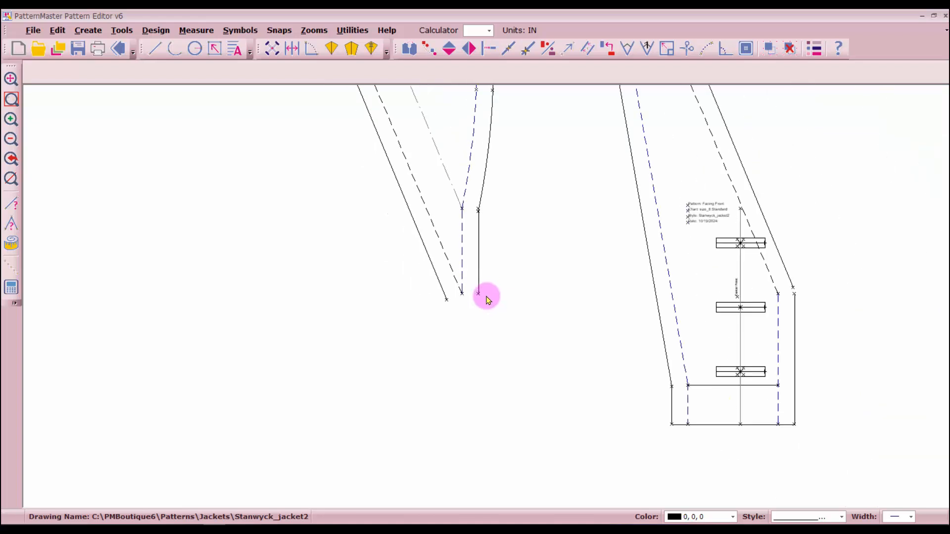
scroll(489, 300, down, 1)
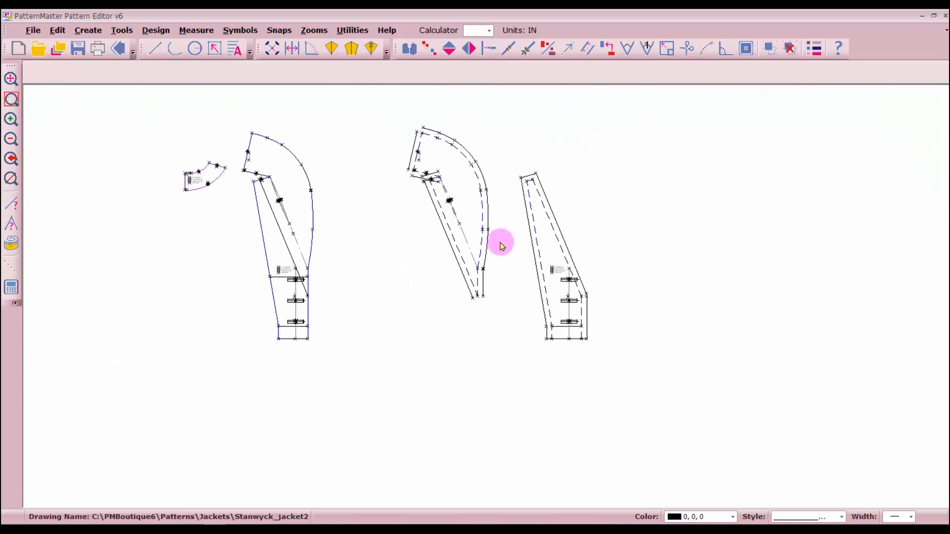
click(489, 49)
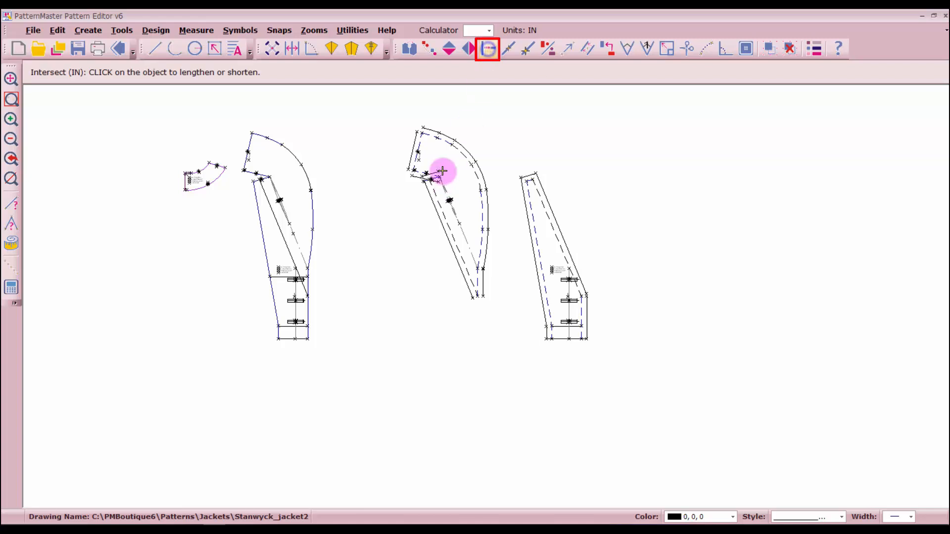
scroll(485, 295, up, 3)
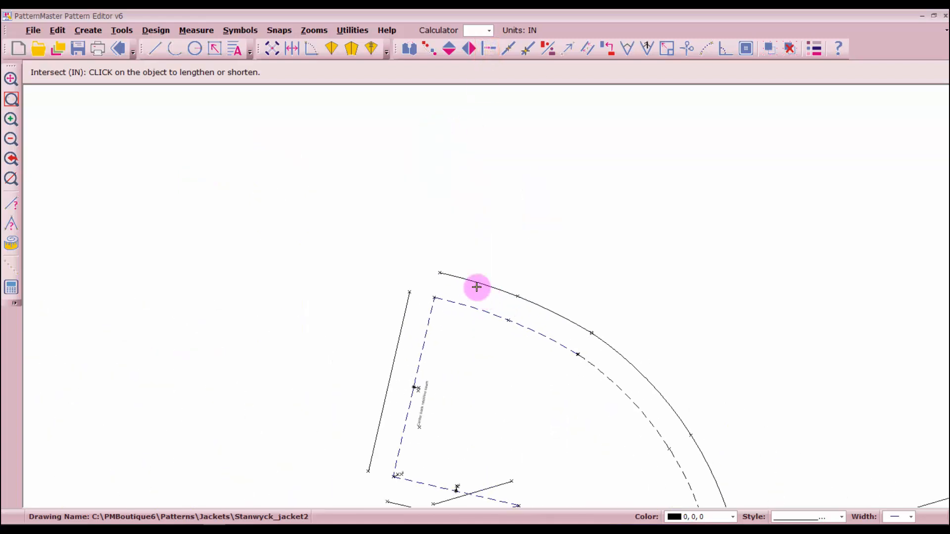
click(450, 274)
click(403, 314)
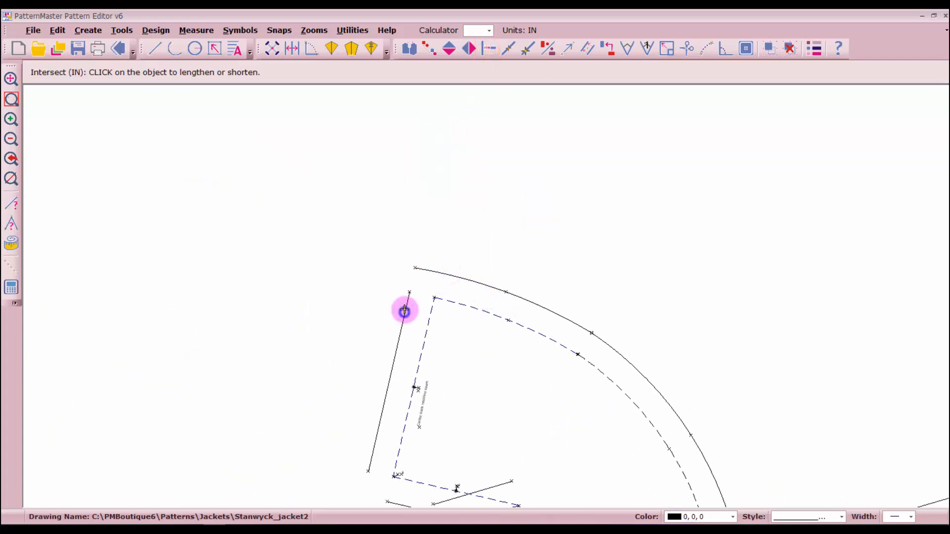
click(404, 311)
click(426, 267)
Intersect the collar piece's back neckline and center back offset lines so they meet at the lower corner.
scroll(485, 299, down, 2)
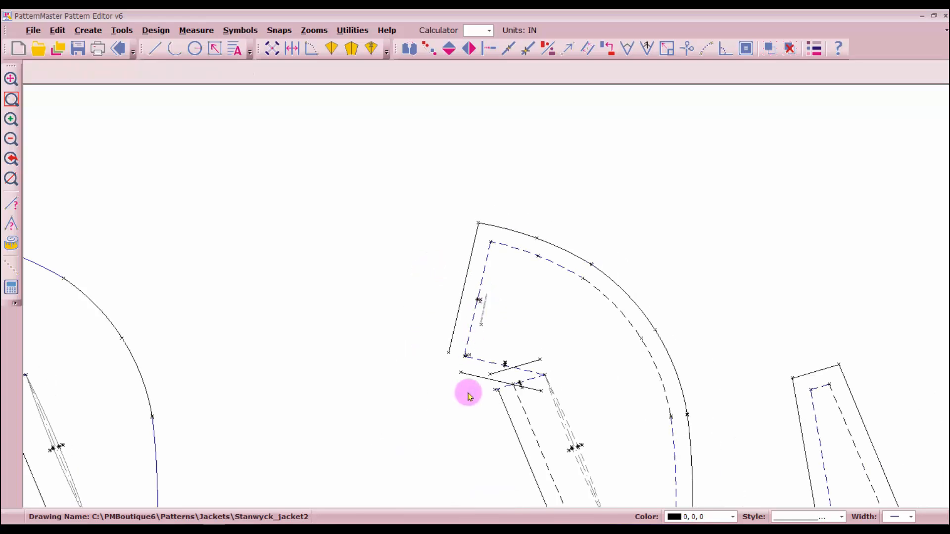
click(466, 375)
click(449, 348)
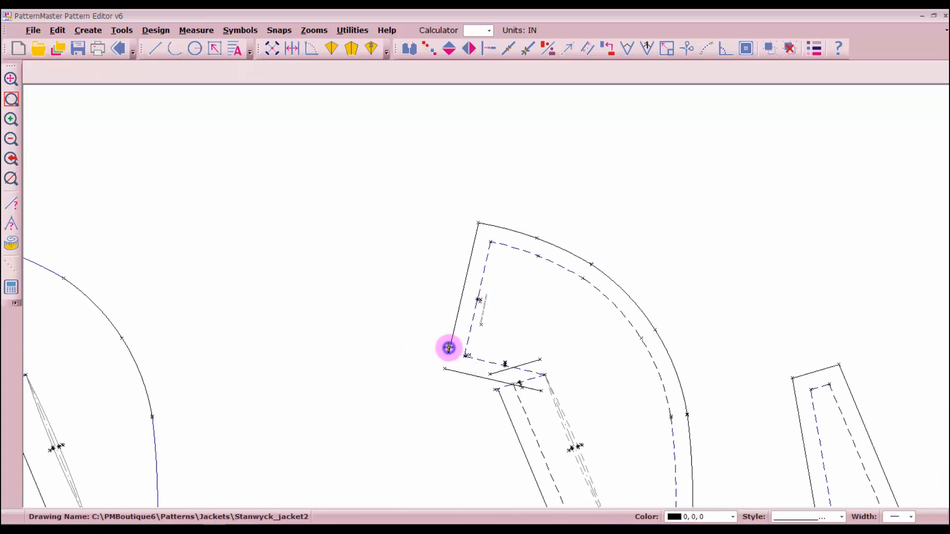
click(449, 346)
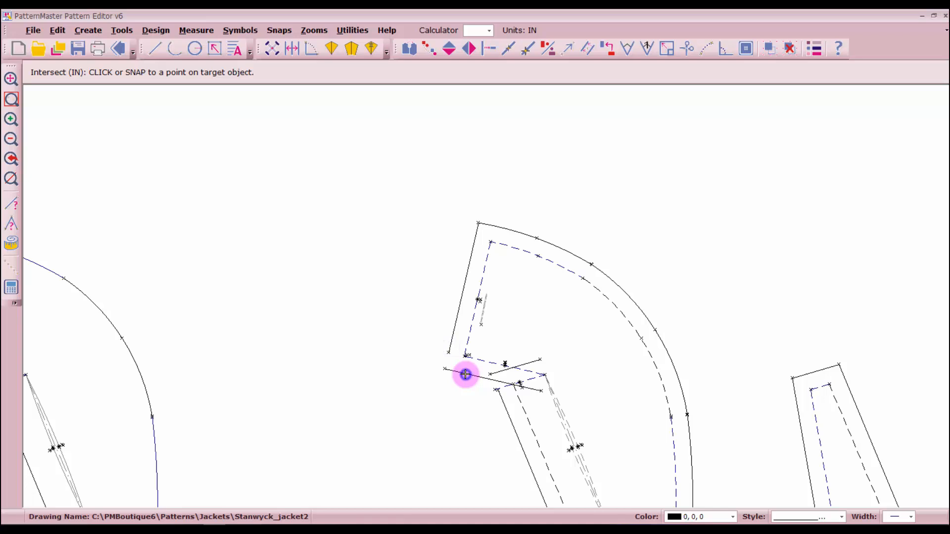
click(465, 374)
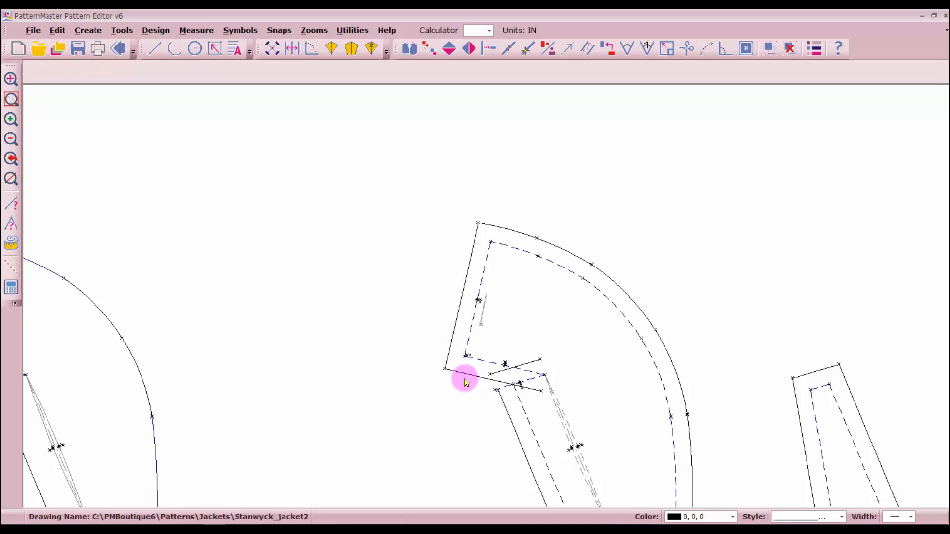
Try to extend the collar piece's diagonal offset line to the short shoulder offset line.
click(508, 411)
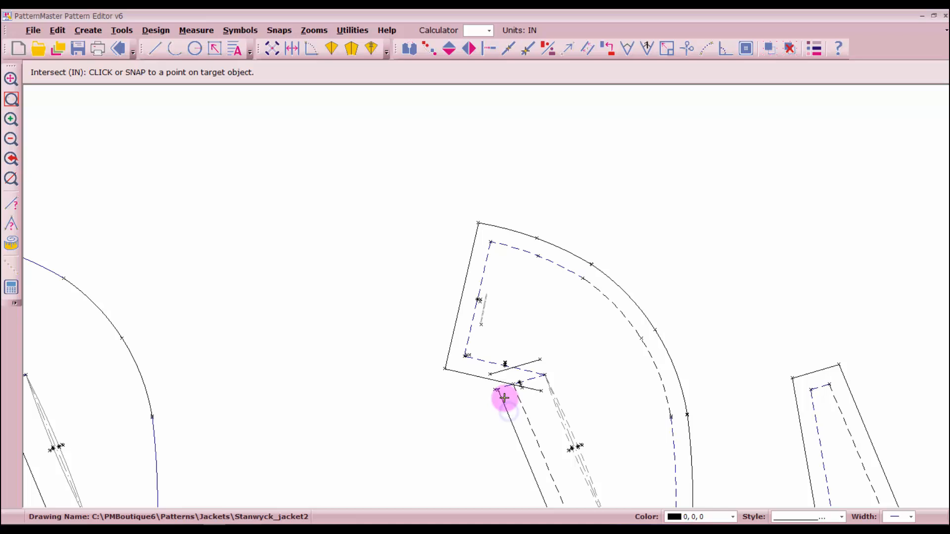
click(491, 370)
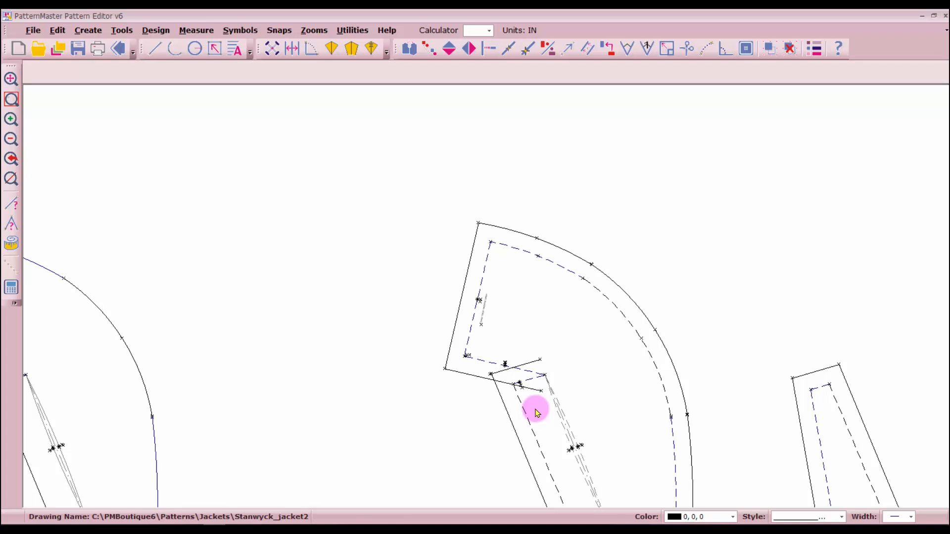
click(522, 361)
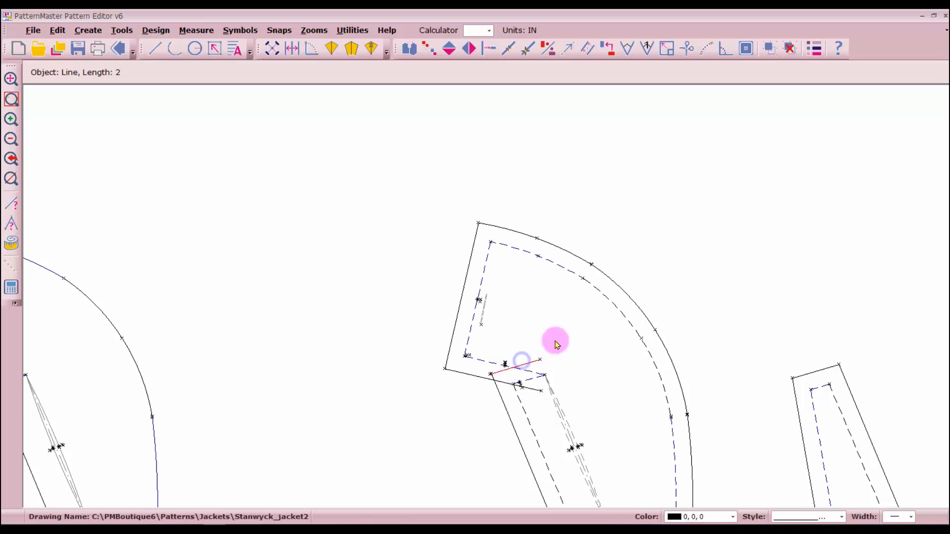
scroll(570, 341, down, 1)
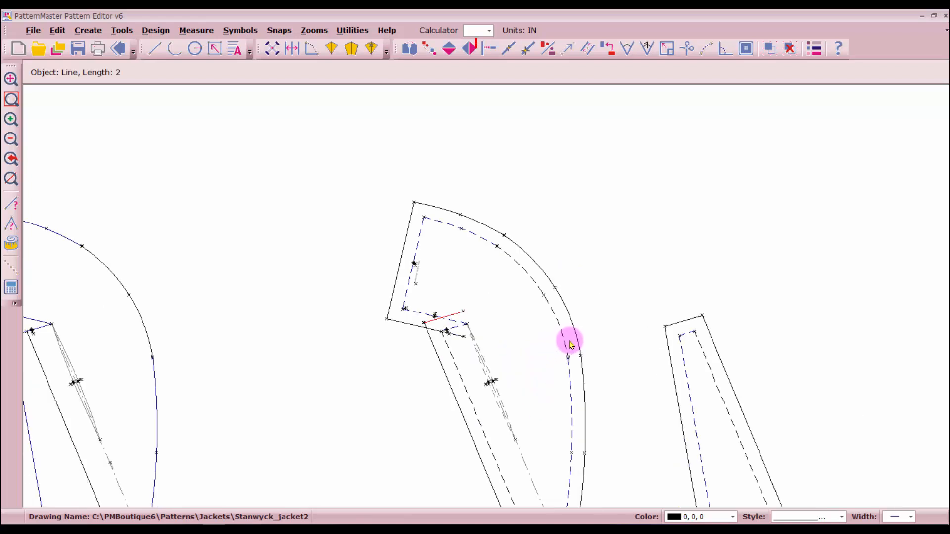
Intersect the collar piece's diagonal and back neckline offset lines at their shared corner, and delete the leftover short shoulder offset line.
click(487, 48)
click(441, 363)
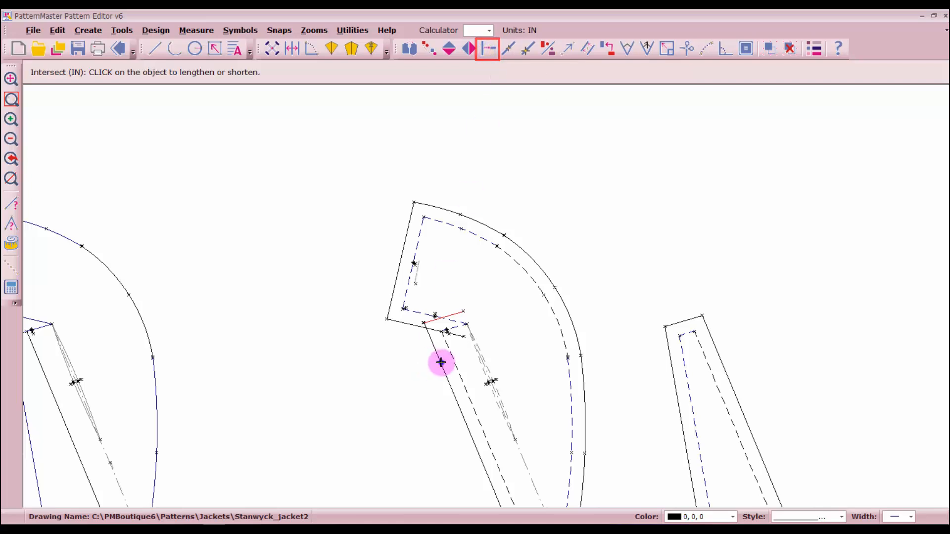
click(406, 322)
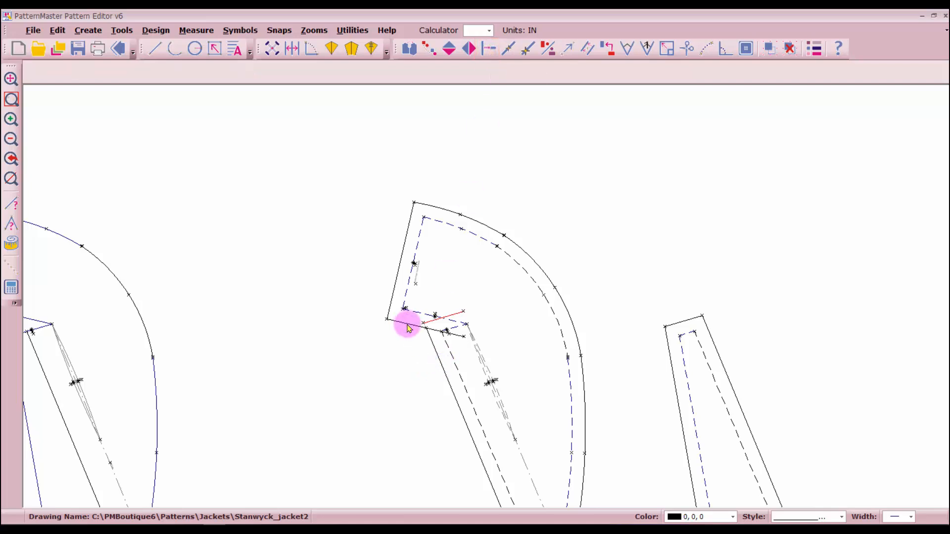
key(space)
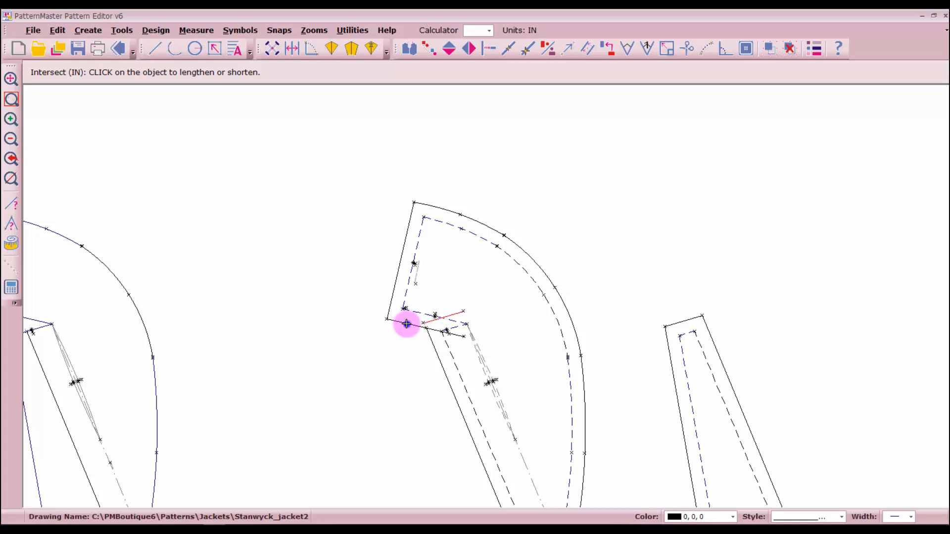
click(406, 324)
click(441, 362)
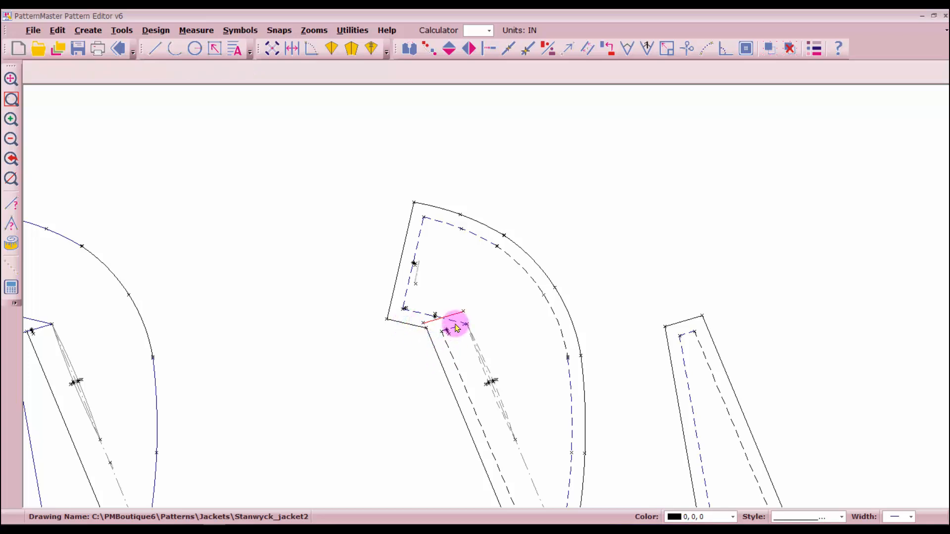
click(454, 312)
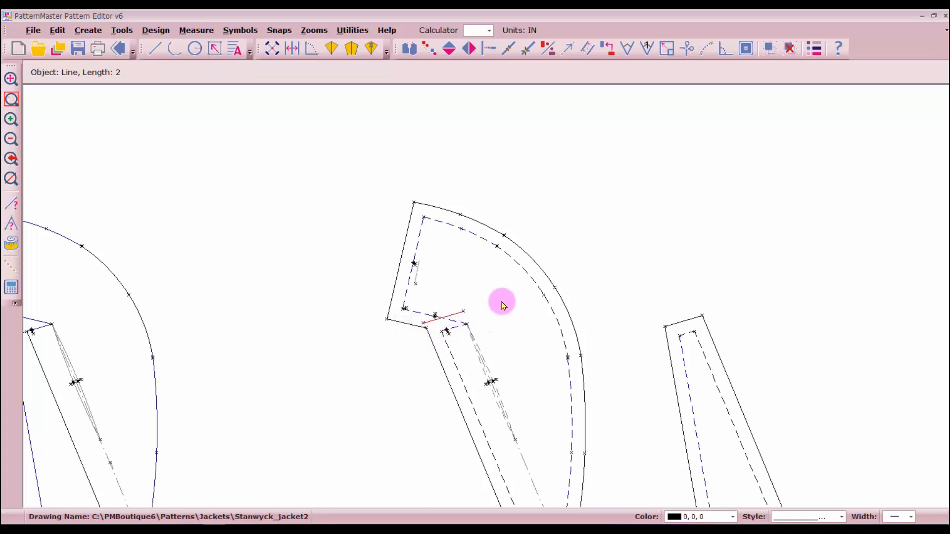
Offset the collar piece's dashed neckline edge at notch 4 and shoulder edge at notch 3 by .06125 inches into the gap between them.
scroll(442, 331, up, 3)
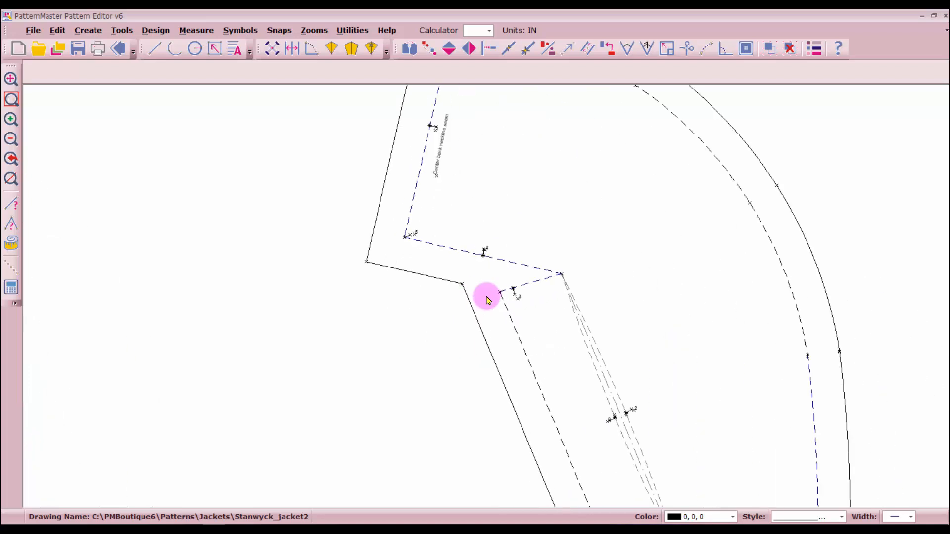
scroll(489, 287, up, 1)
scroll(488, 298, up, 2)
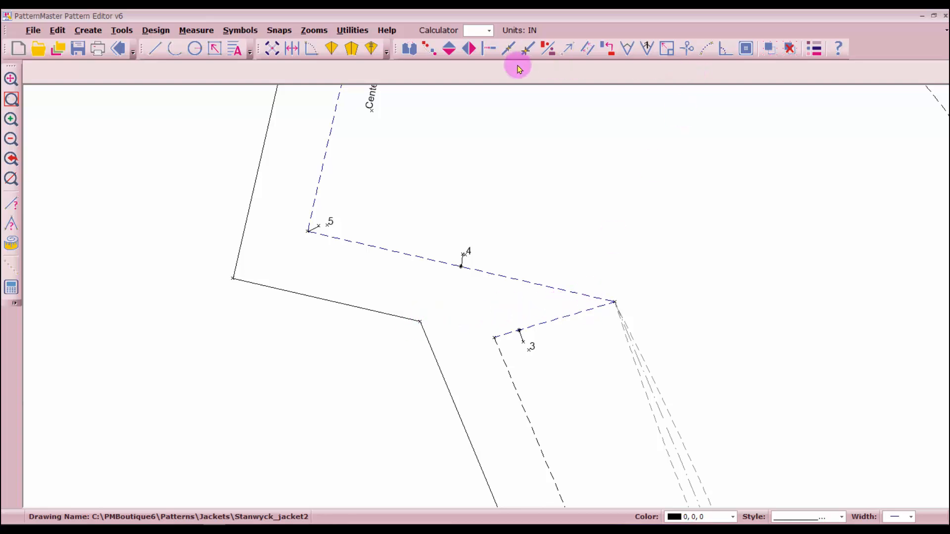
click(586, 48)
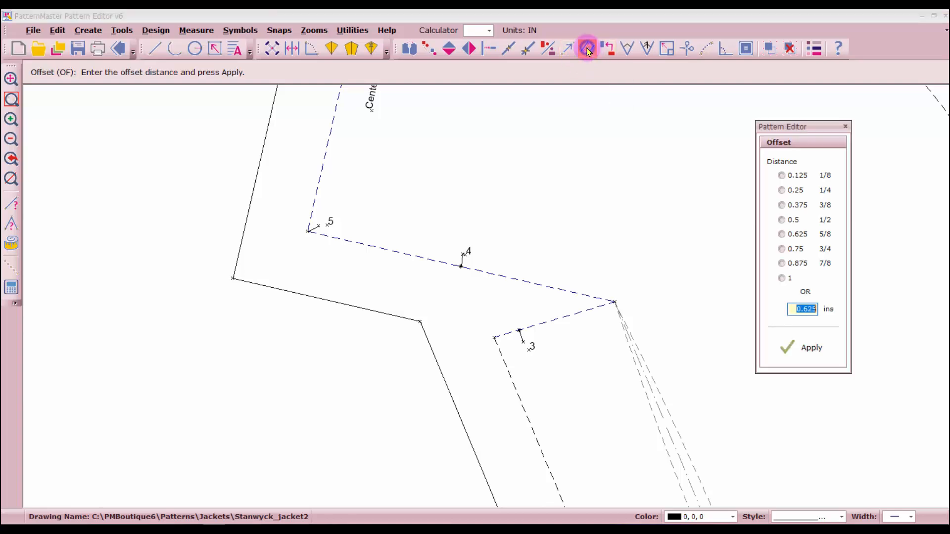
click(794, 175)
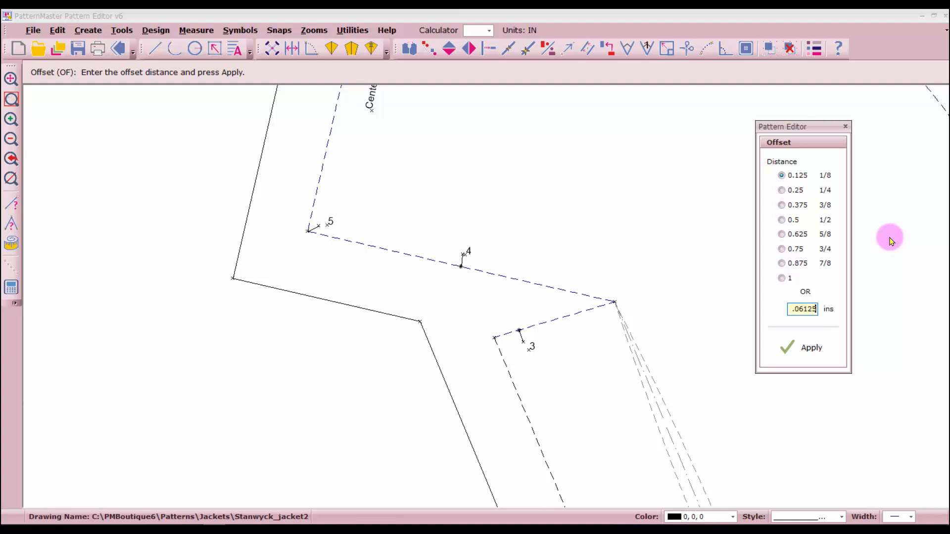
key(Return)
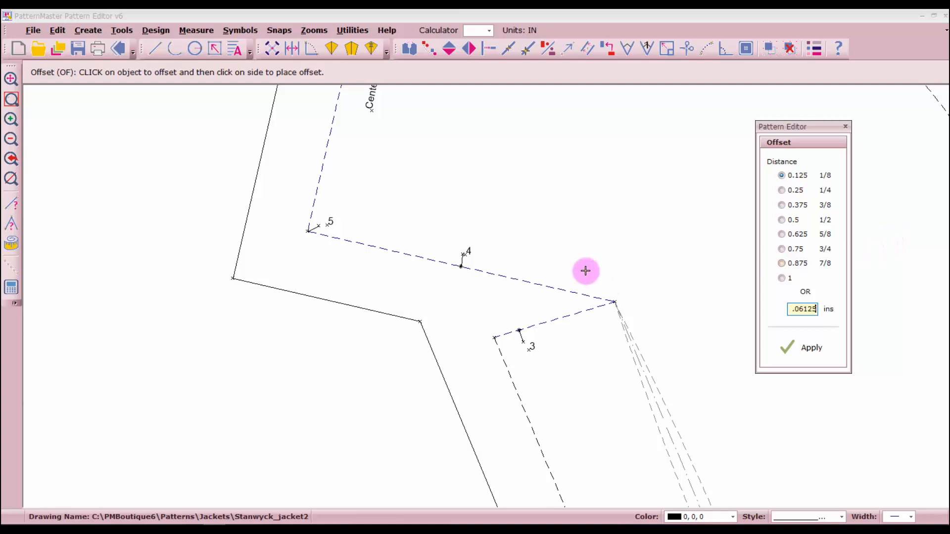
click(530, 285)
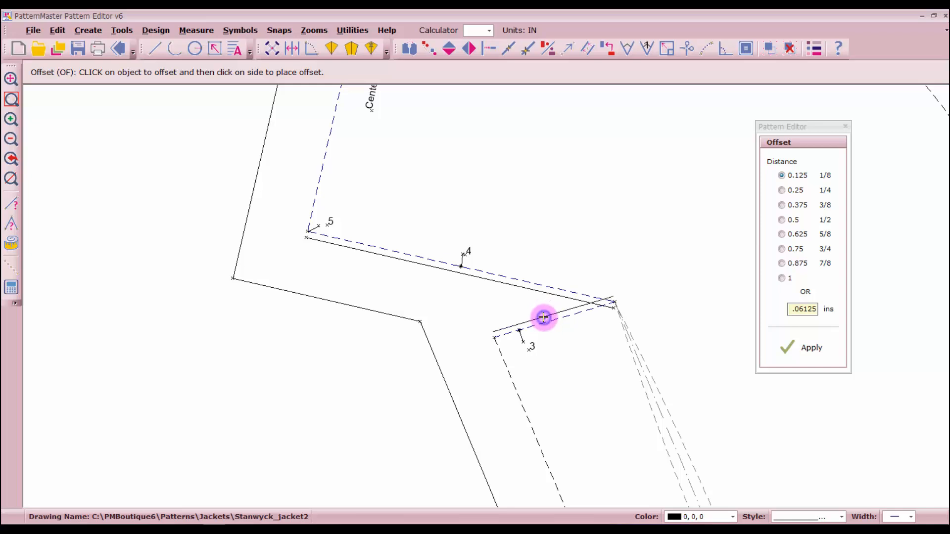
key(Escape)
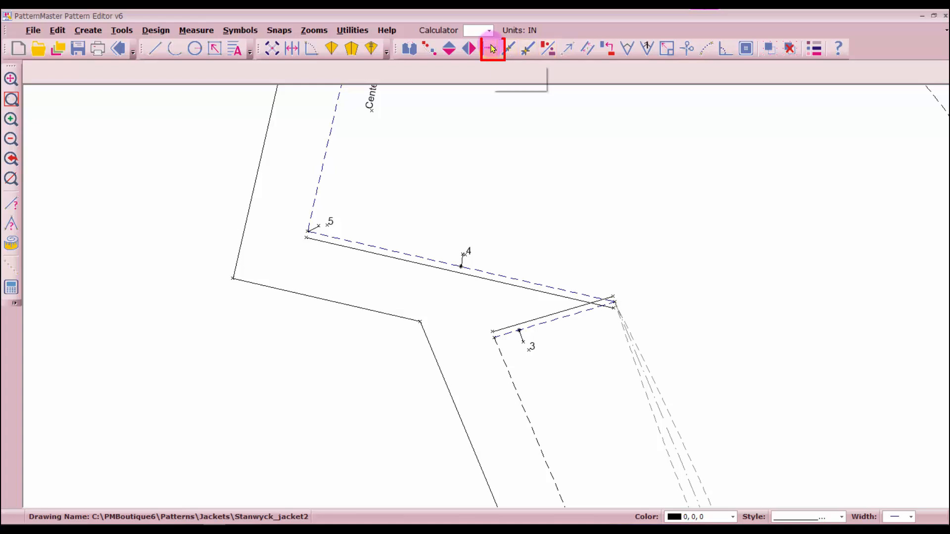
Trim the two narrow neckline and shoulder offset lines to each other at the inner point, and select the shoulder one.
click(492, 48)
click(523, 290)
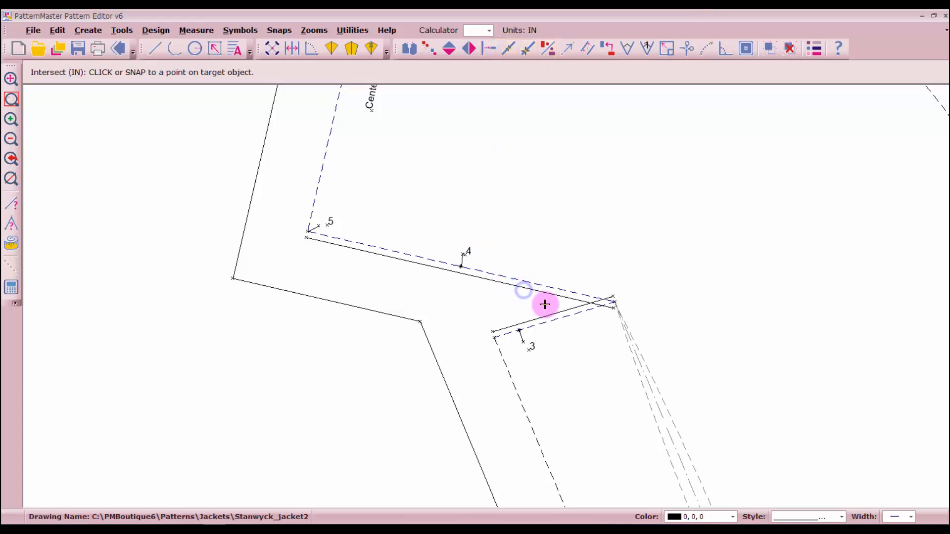
click(549, 313)
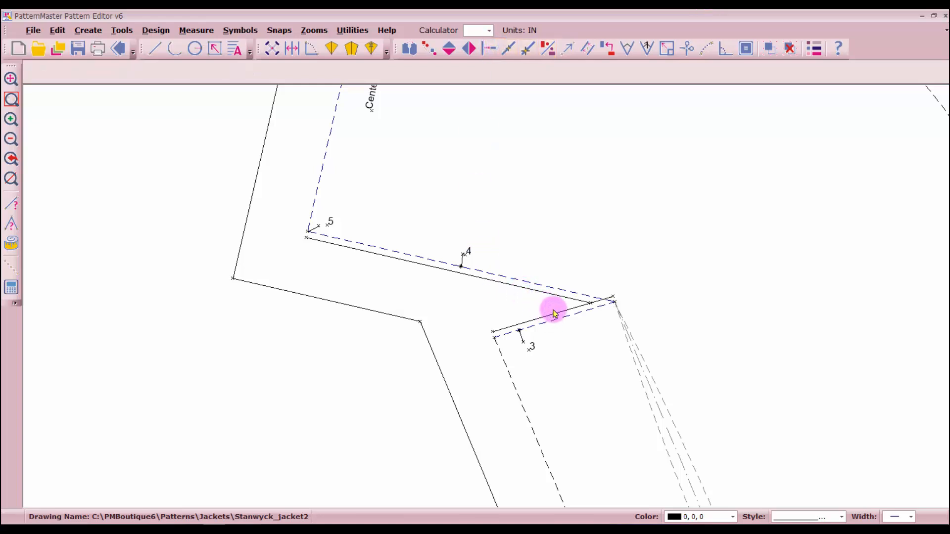
right_click(550, 312)
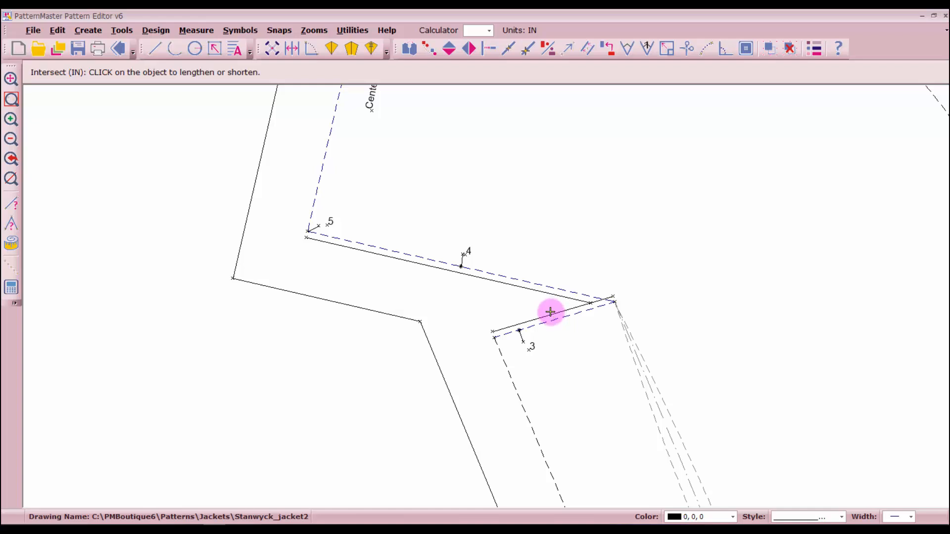
click(548, 314)
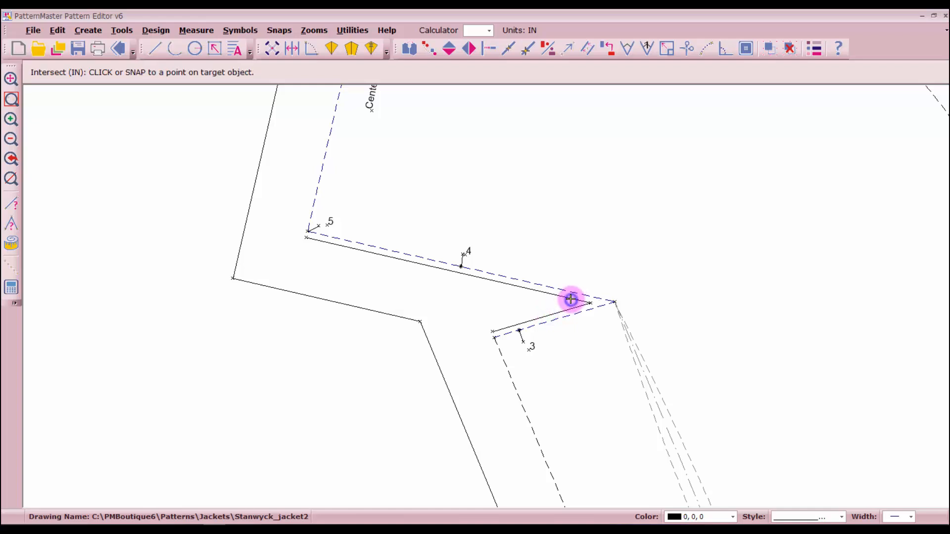
click(570, 299)
click(564, 307)
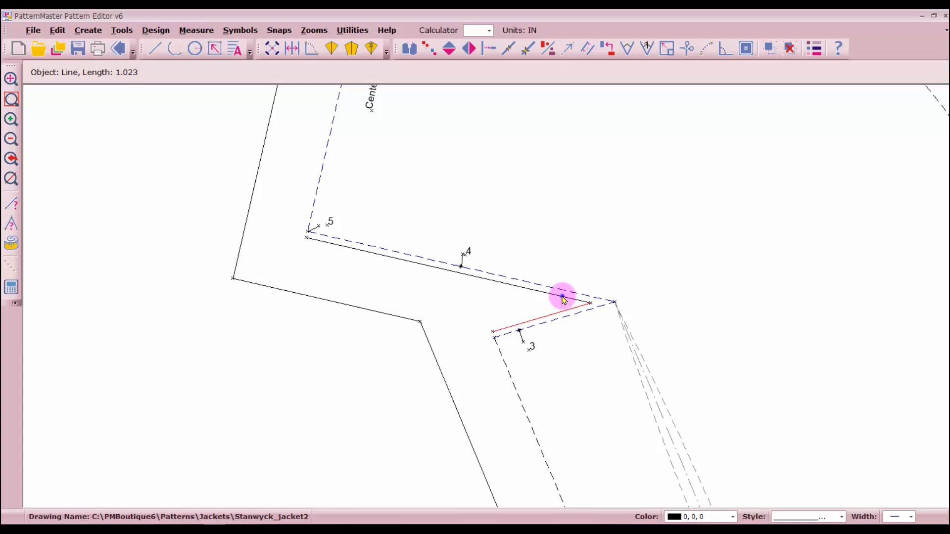
Change the two narrow neckline and shoulder offset lines at notches 4 and 3 to dashed style and blue color.
click(563, 298)
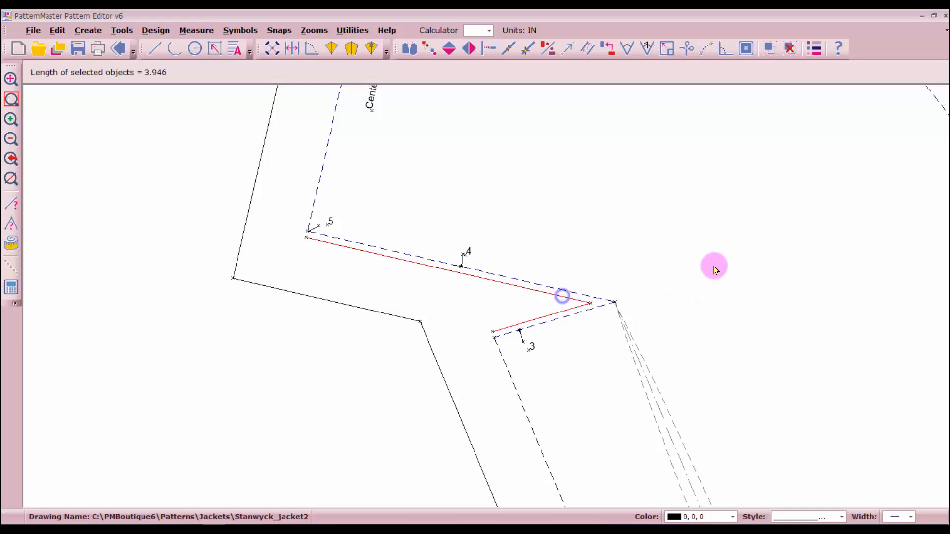
click(815, 50)
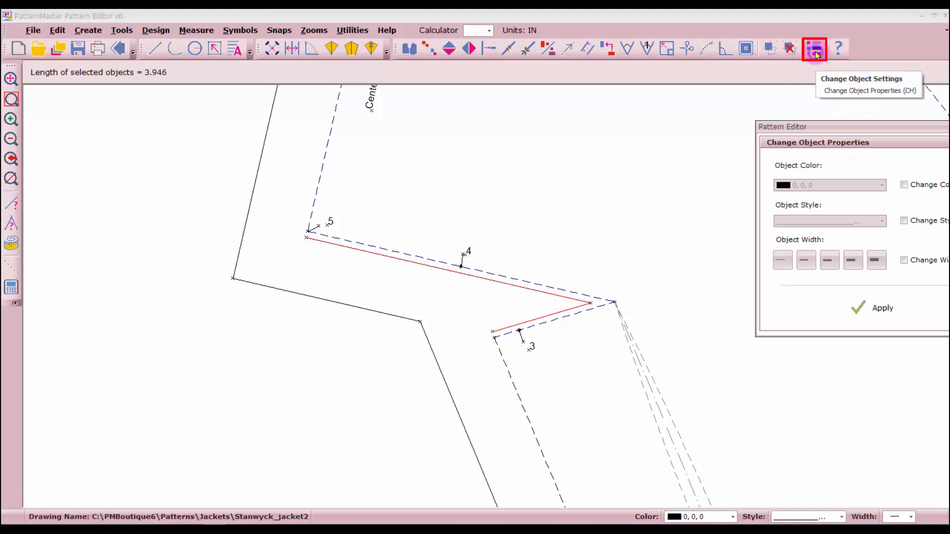
click(904, 220)
click(882, 221)
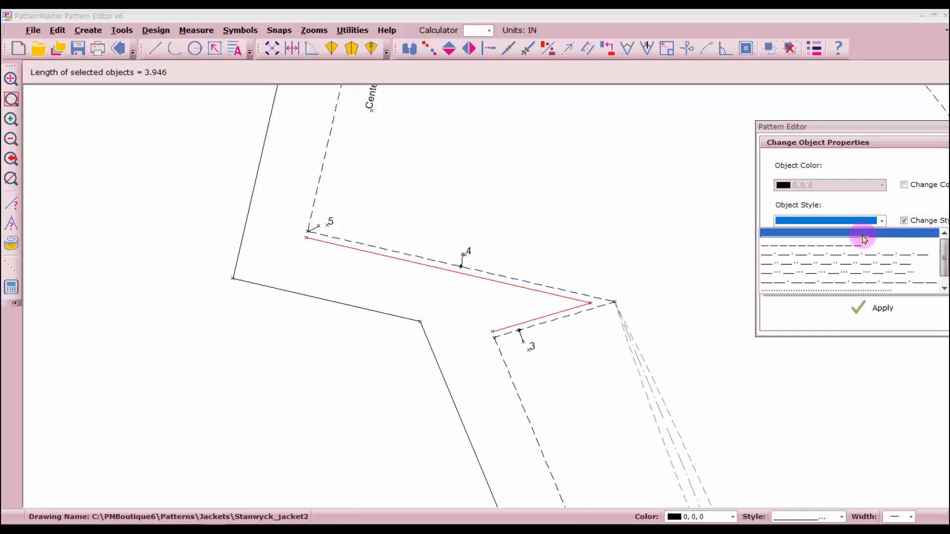
click(849, 245)
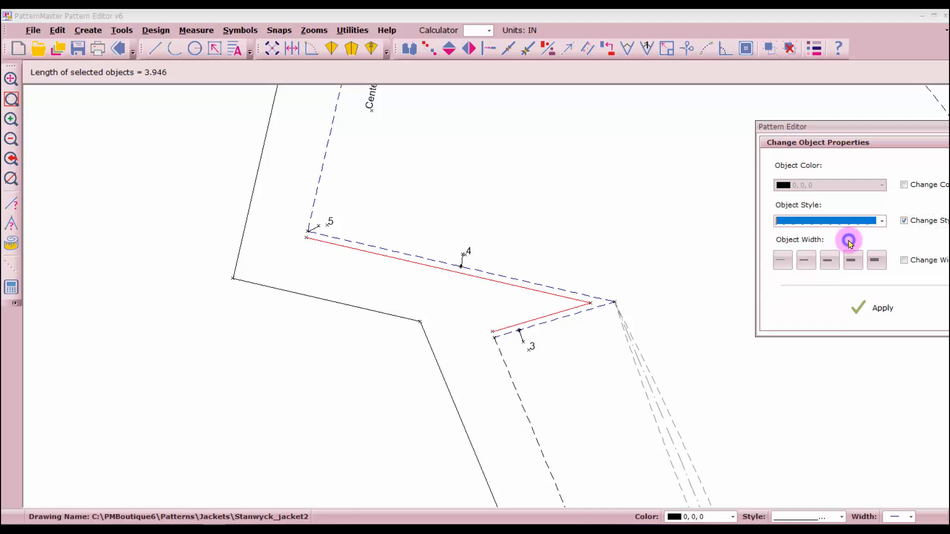
click(904, 185)
click(882, 185)
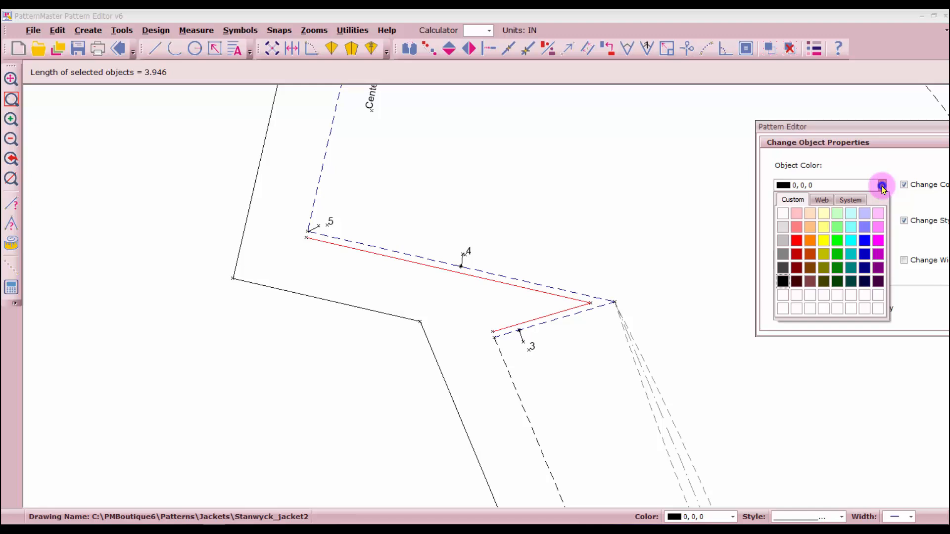
click(866, 255)
click(879, 308)
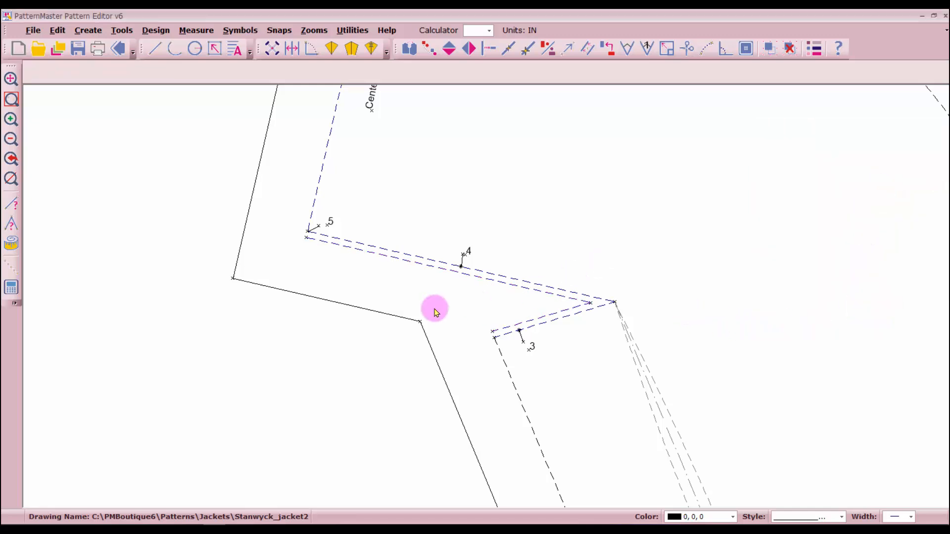
Draw a line from the narrow offsets' inner point to the seam allowance corner between neckline and diagonal, and label it "Clip".
click(153, 48)
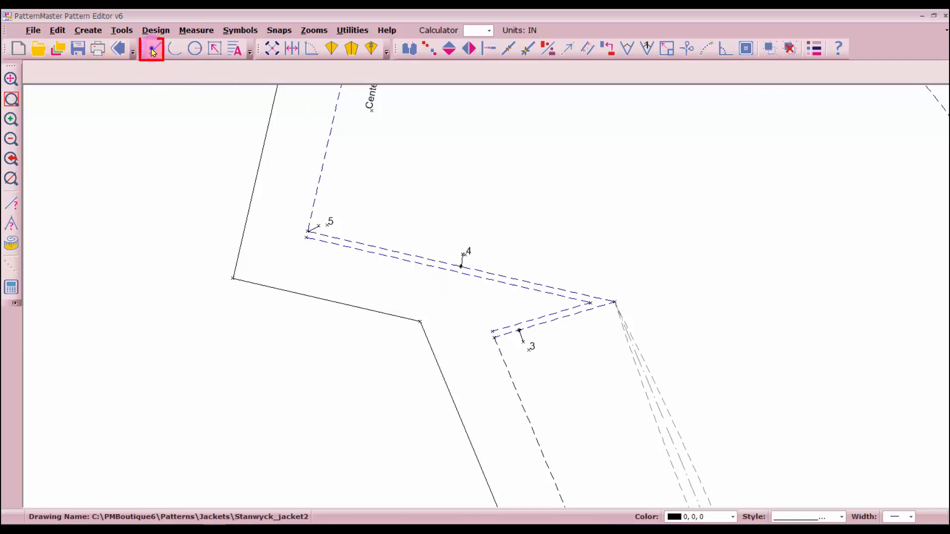
click(590, 300)
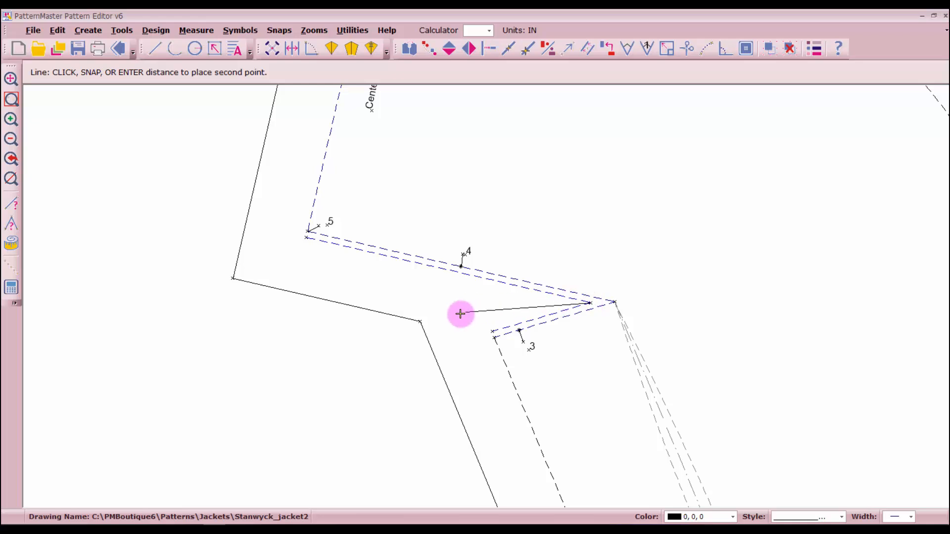
click(418, 322)
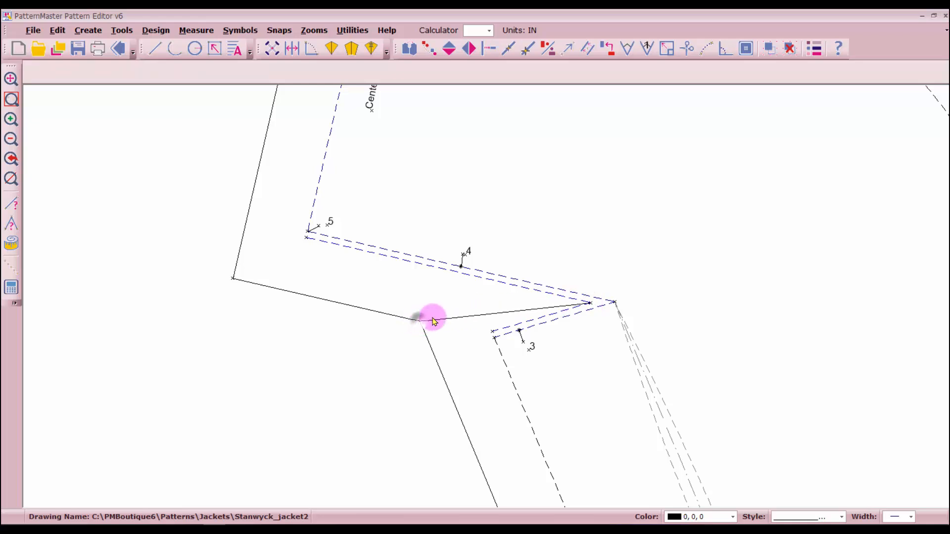
key(e)
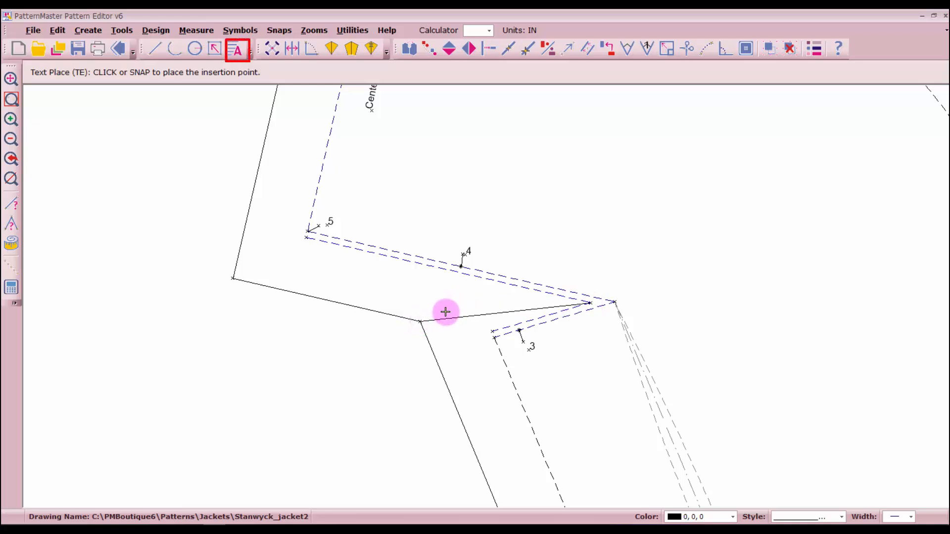
click(445, 312)
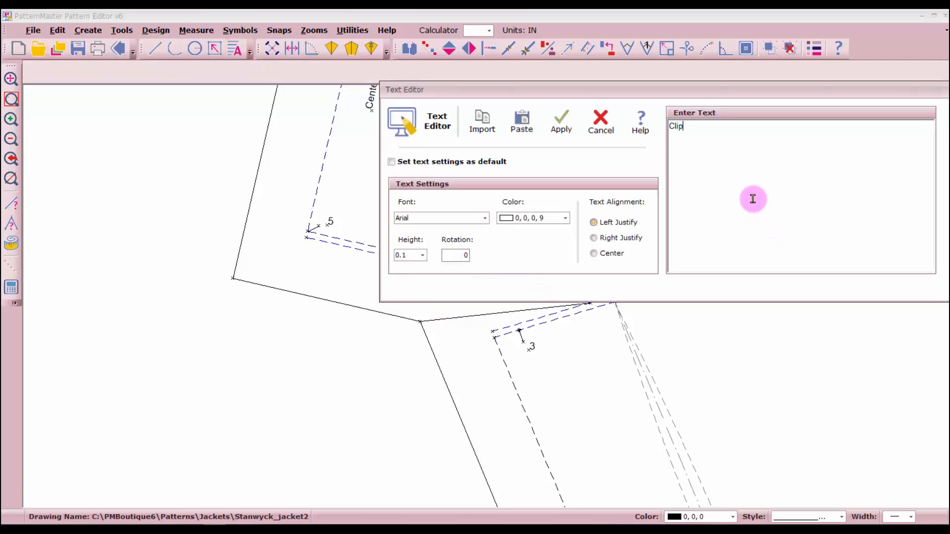
click(564, 124)
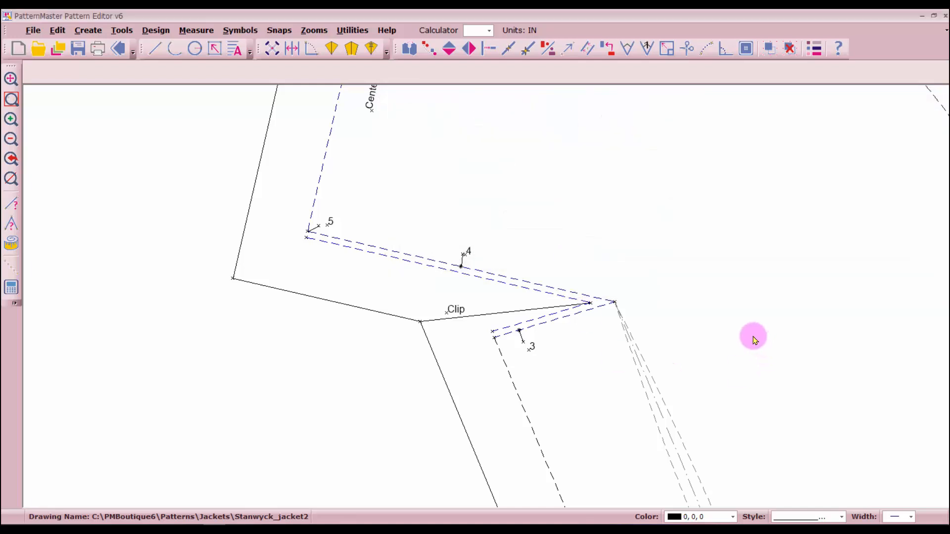
Group all objects of the collar and lapel piece, including its seam allowance and notches.
scroll(676, 286, down, 1)
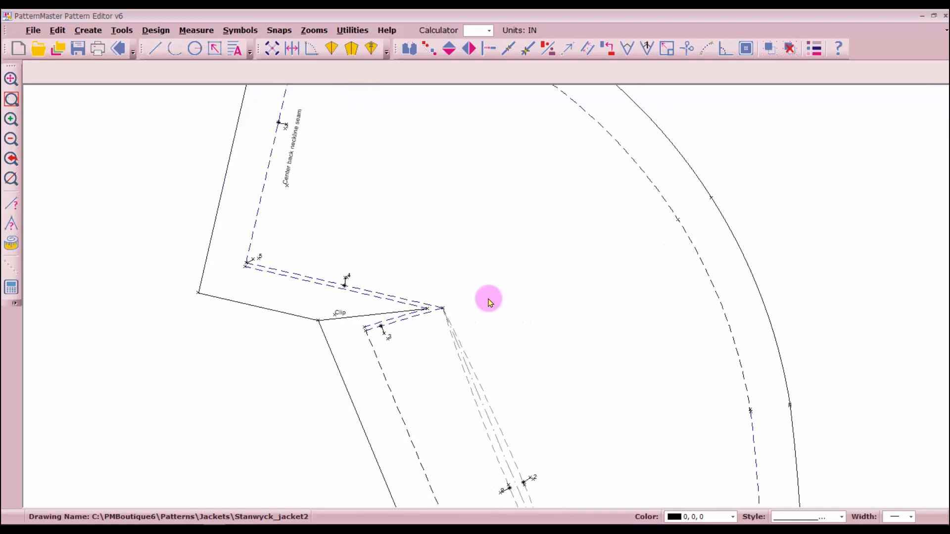
scroll(489, 302, down, 1)
scroll(532, 425, down, 1)
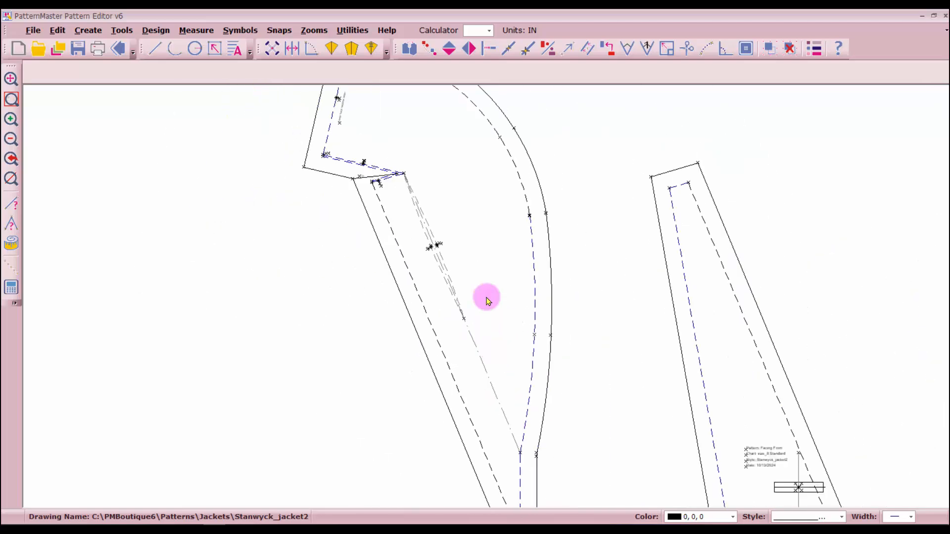
scroll(487, 300, down, 1)
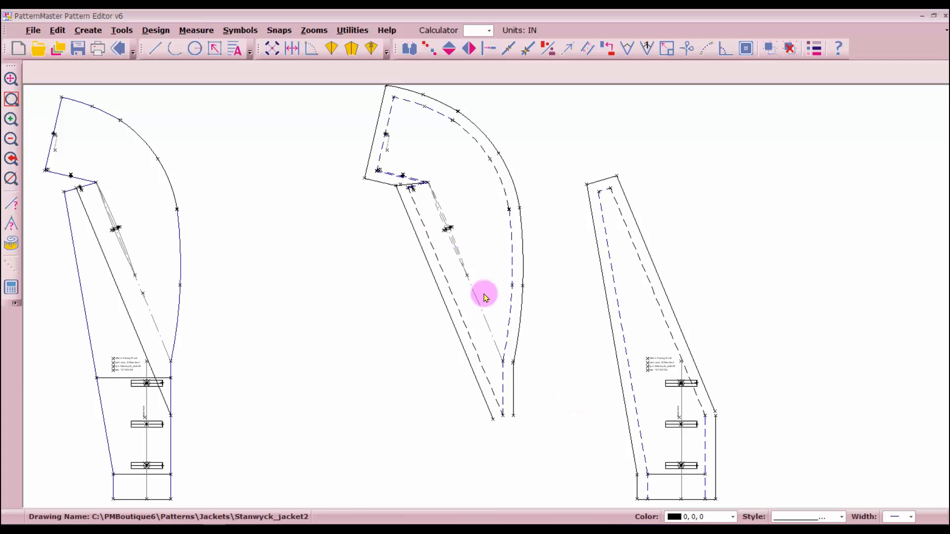
scroll(483, 293, down, 1)
drag(407, 143, 604, 488)
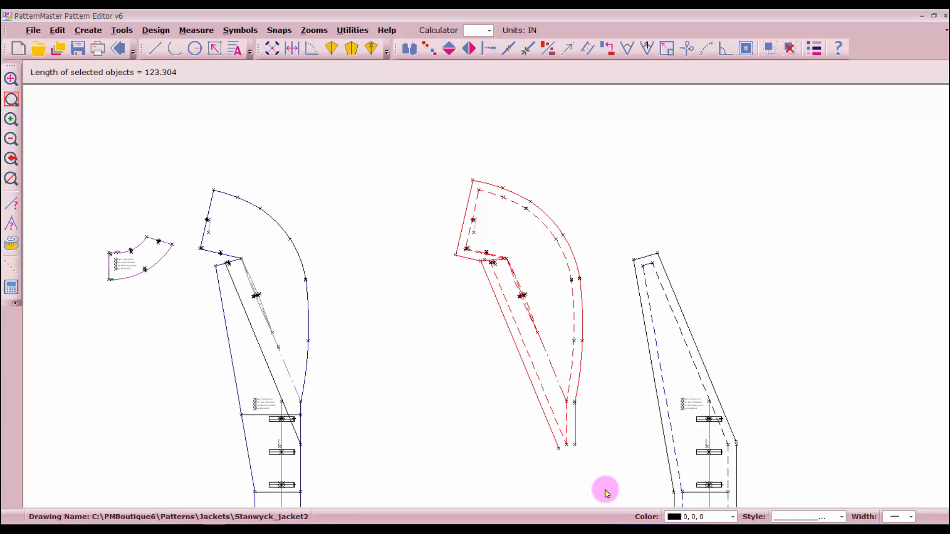
click(770, 48)
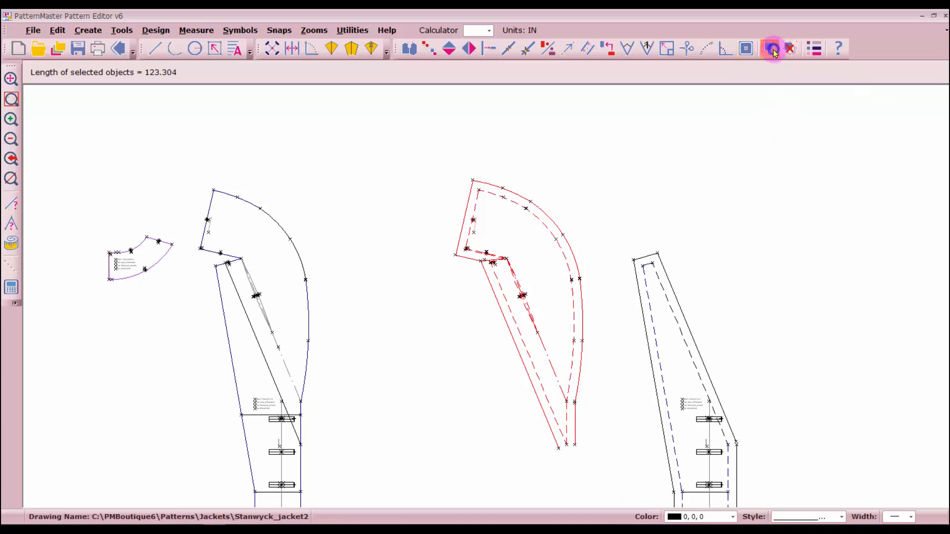
click(536, 342)
Group all objects of the lower facing piece, including its buttonholes and seam allowance.
scroll(488, 297, down, 1)
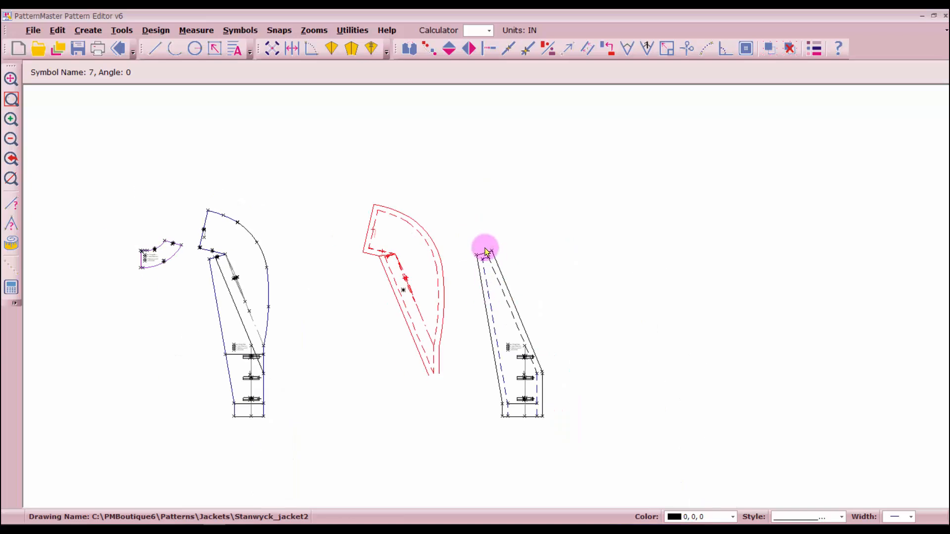
drag(462, 233, 569, 465)
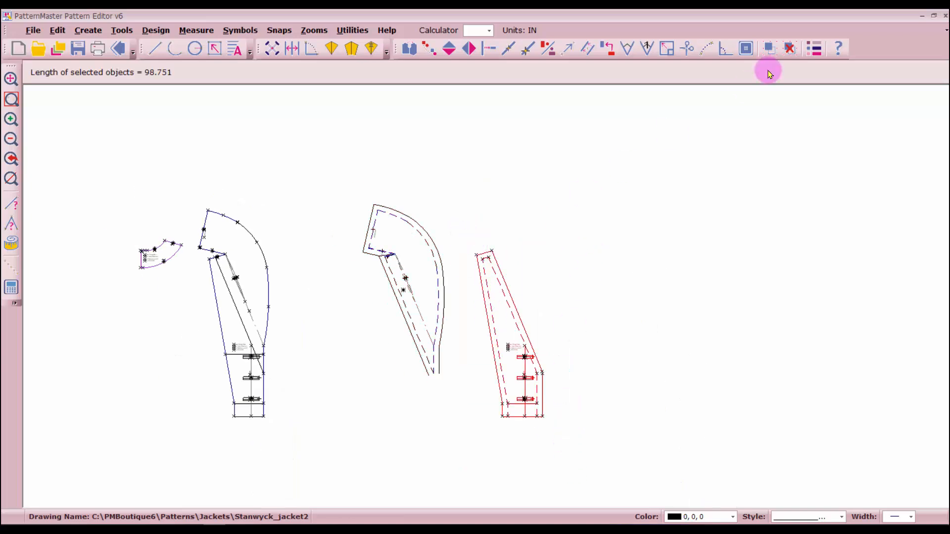
click(745, 49)
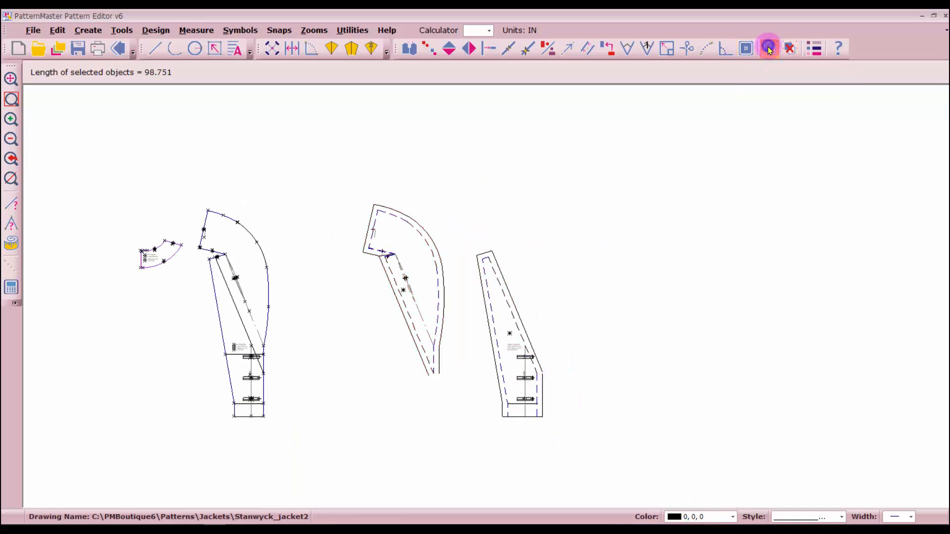
Move the collar and lapel group onto the lower facing group, aligning their dashed diagonal seamlines.
click(422, 312)
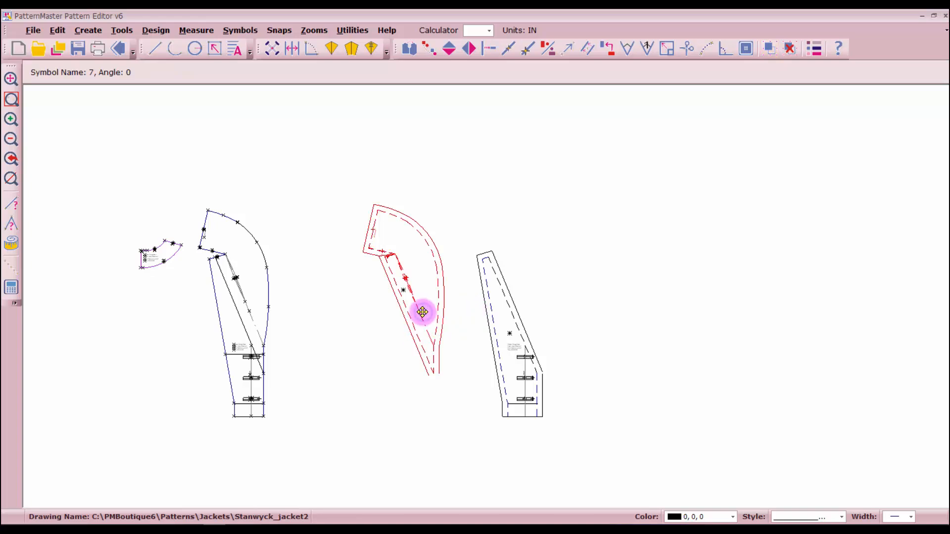
drag(424, 315, 513, 310)
scroll(483, 288, up, 3)
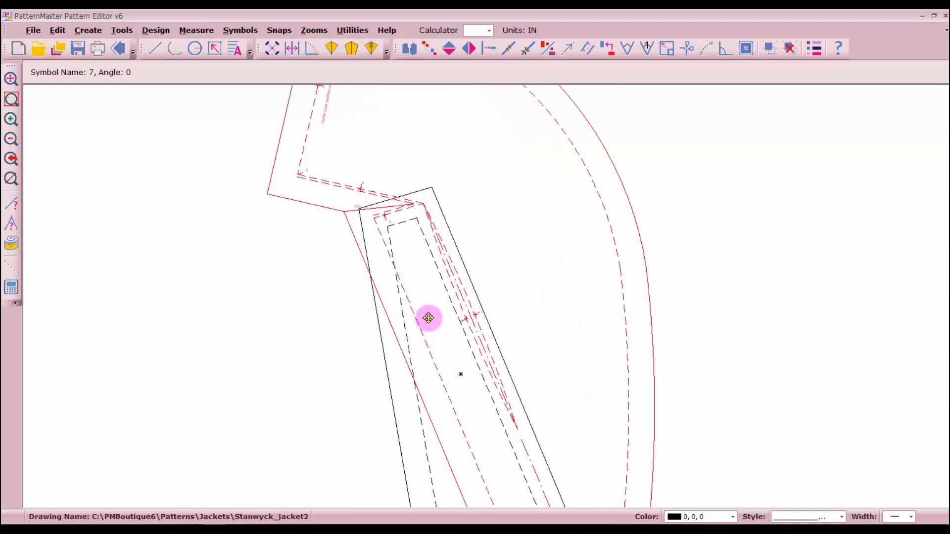
scroll(487, 285, up, 2)
mouse_move(499, 278)
mouse_down()
mouse_move(612, 274)
mouse_move(566, 292)
mouse_up()
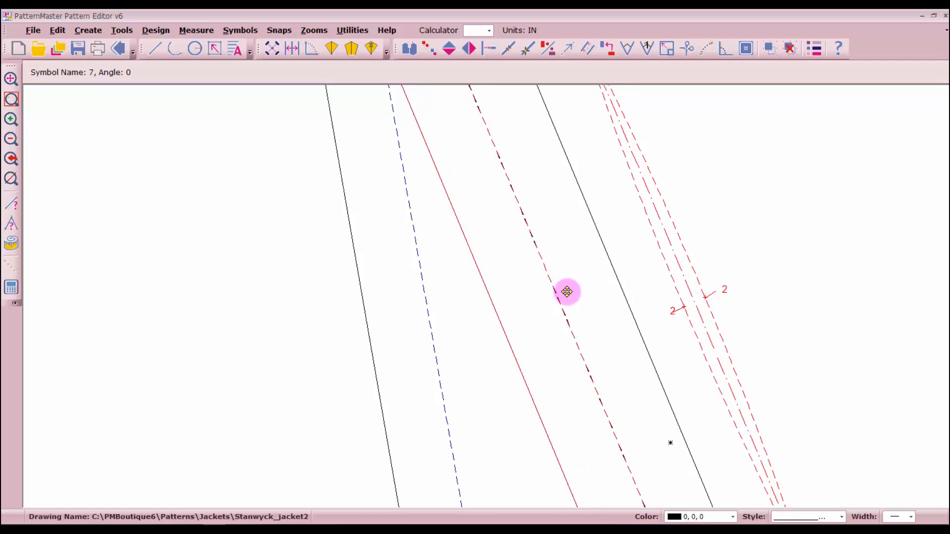
scroll(567, 292, down, 5)
scroll(492, 306, down, 3)
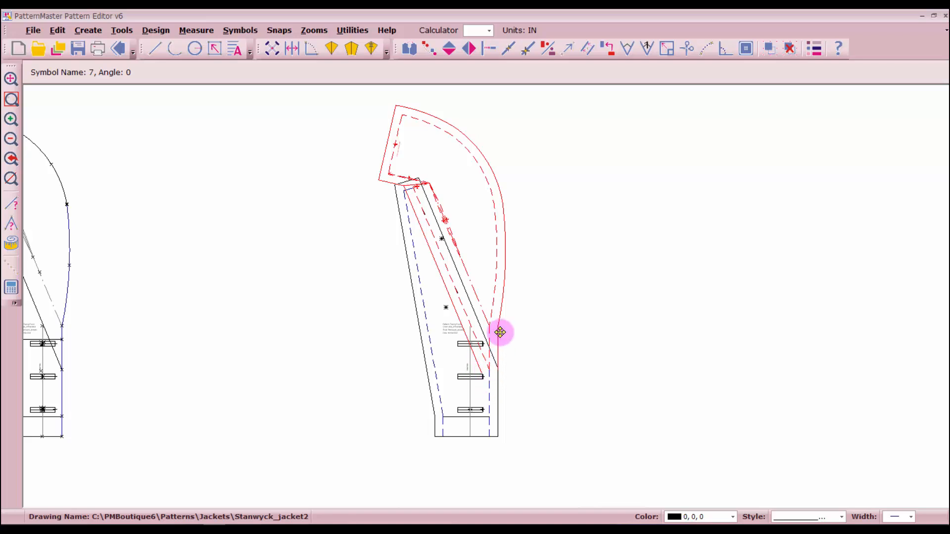
click(539, 352)
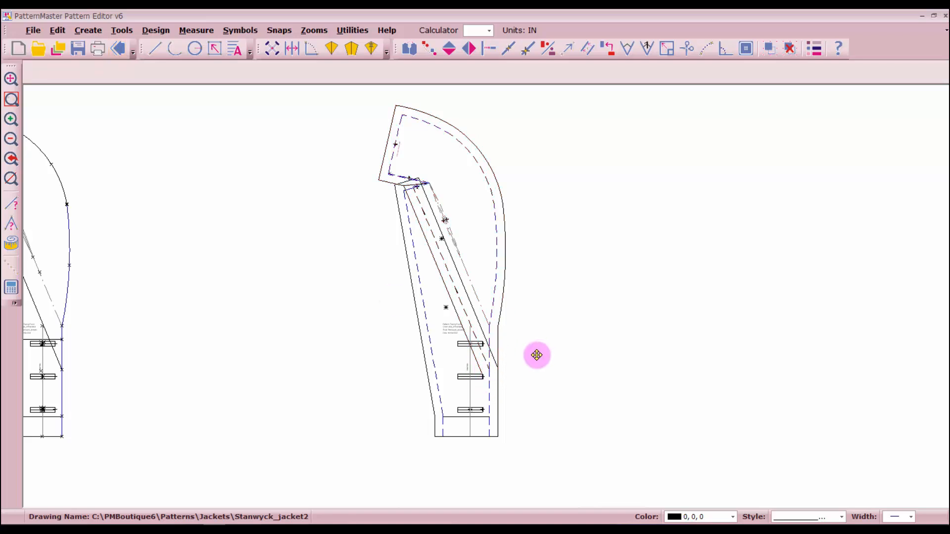
Move the collar and lapel group clear of the lower facing, to its right, and ungroup it.
click(487, 272)
drag(487, 271, 645, 279)
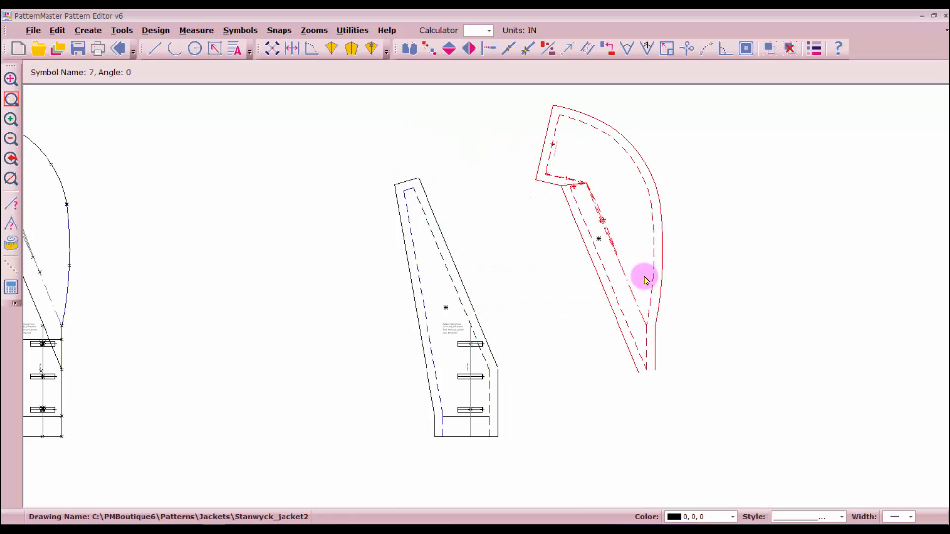
click(789, 51)
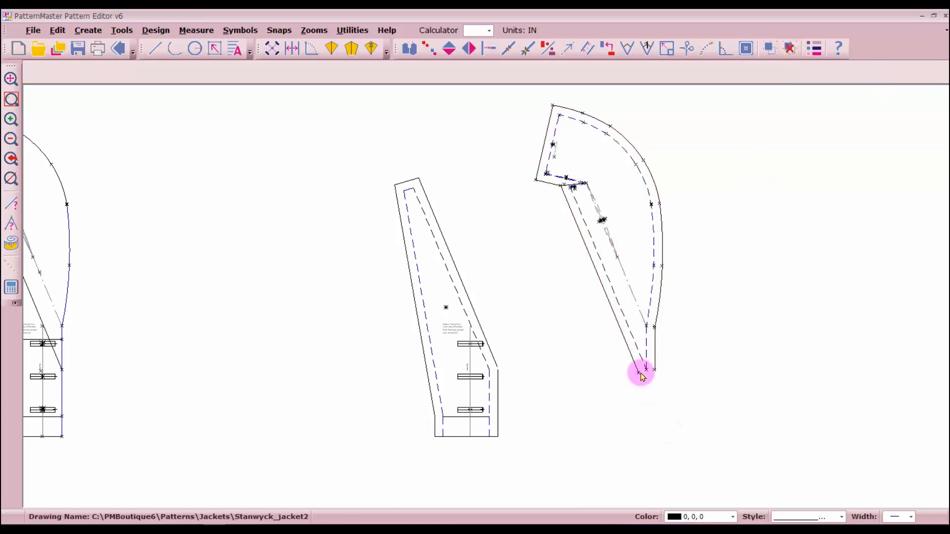
Intersect the collar piece's diagonal and front edge seam allowance lines at a shared lower point.
click(486, 49)
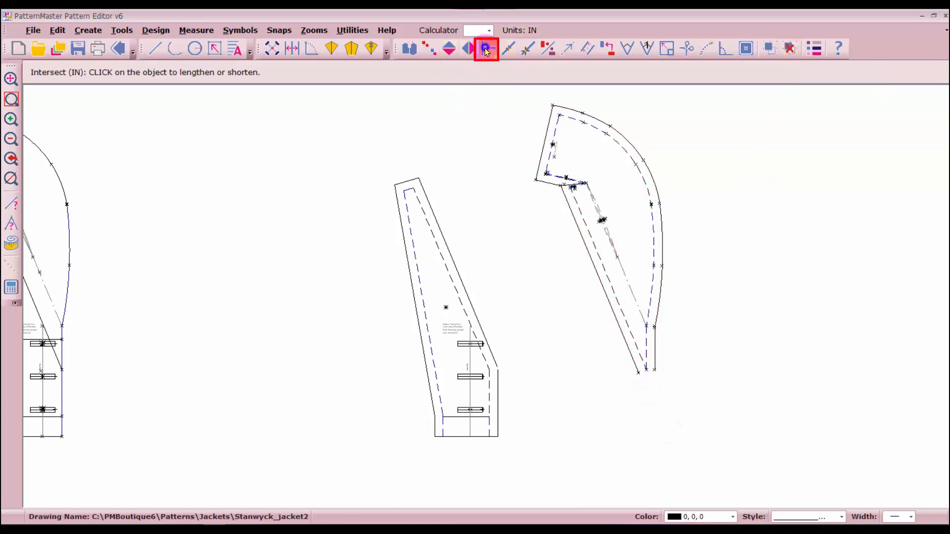
click(632, 359)
click(655, 364)
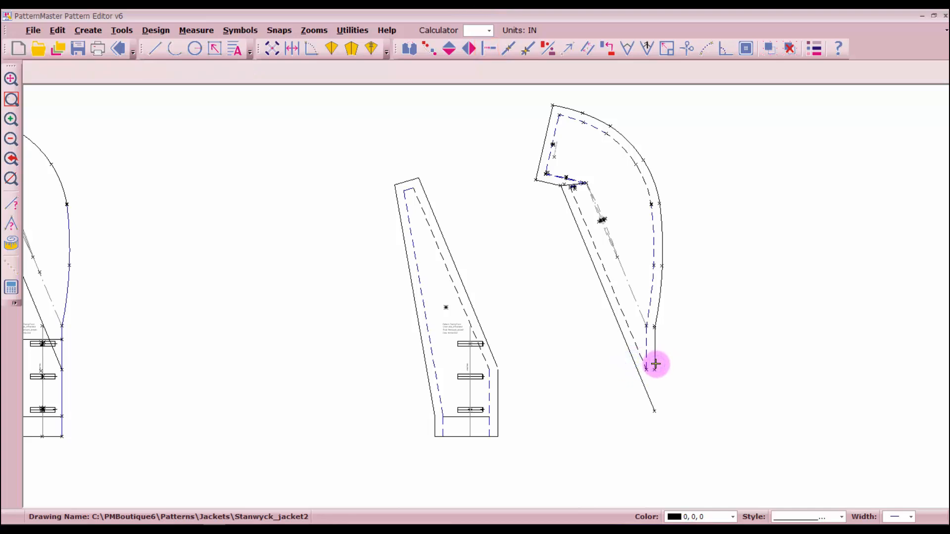
click(654, 413)
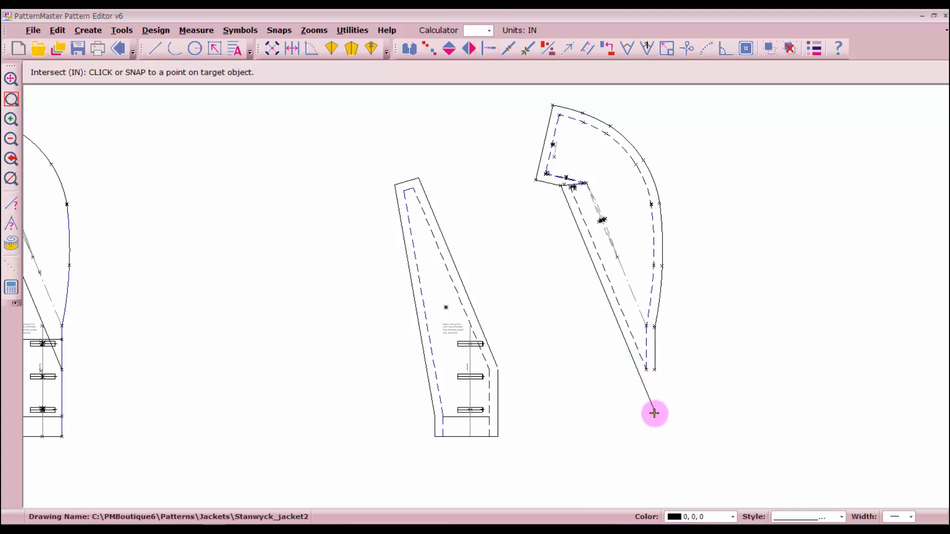
click(654, 415)
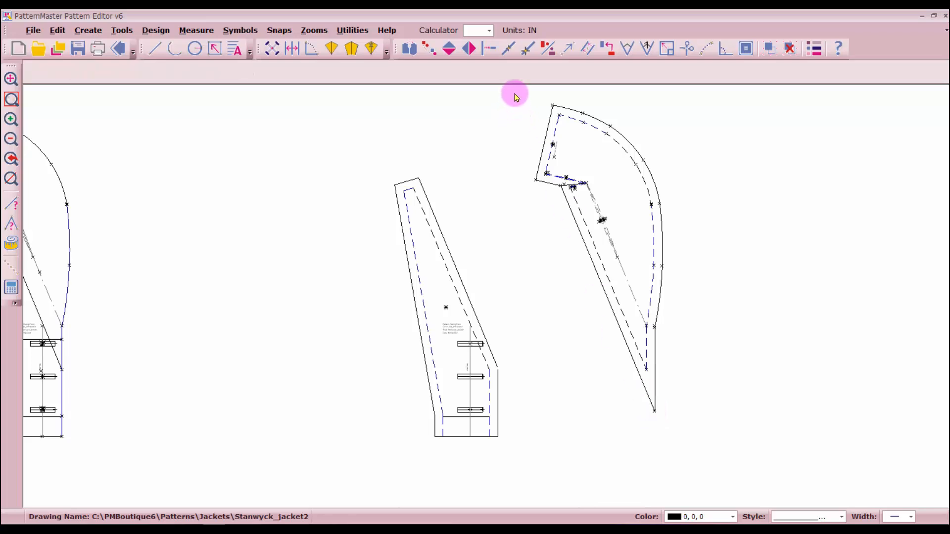
Group all objects of the collar and lapel piece and move the group over the lower facing.
drag(514, 95, 710, 458)
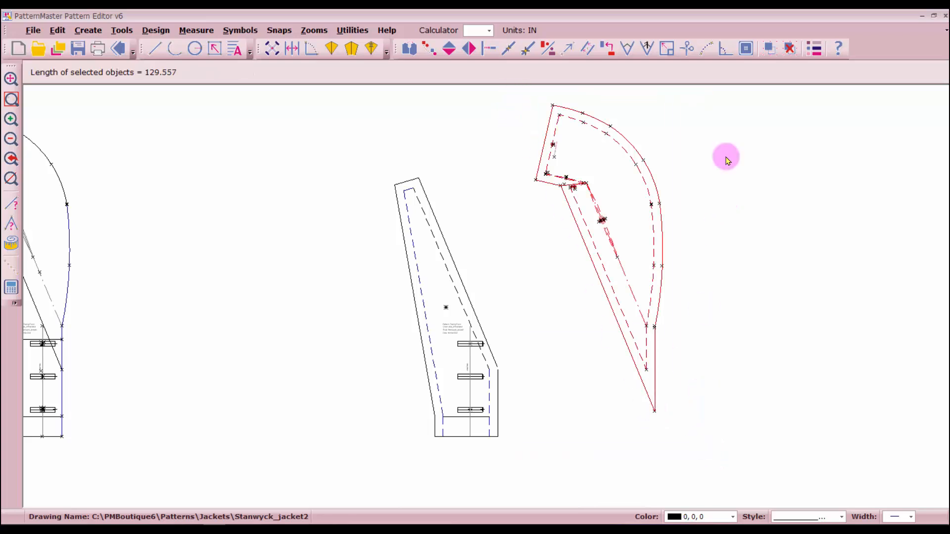
click(771, 48)
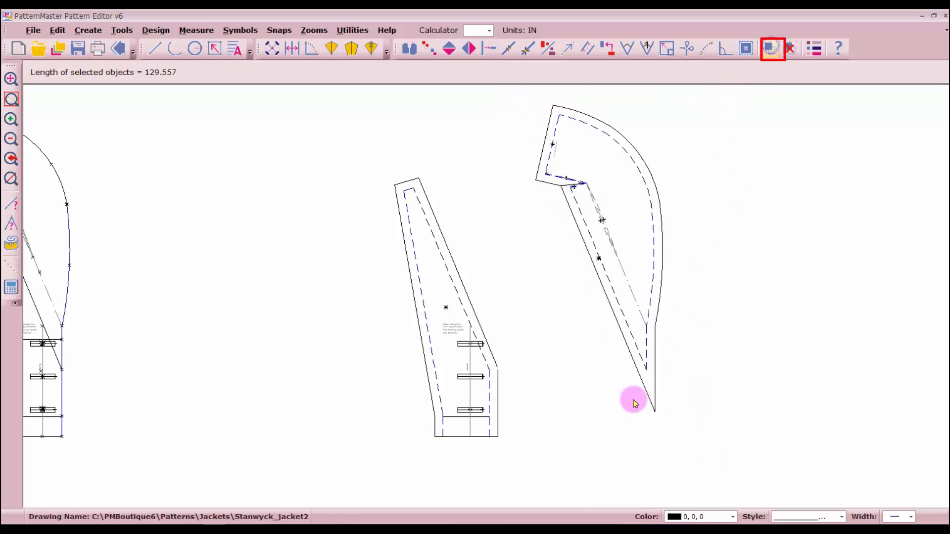
click(653, 365)
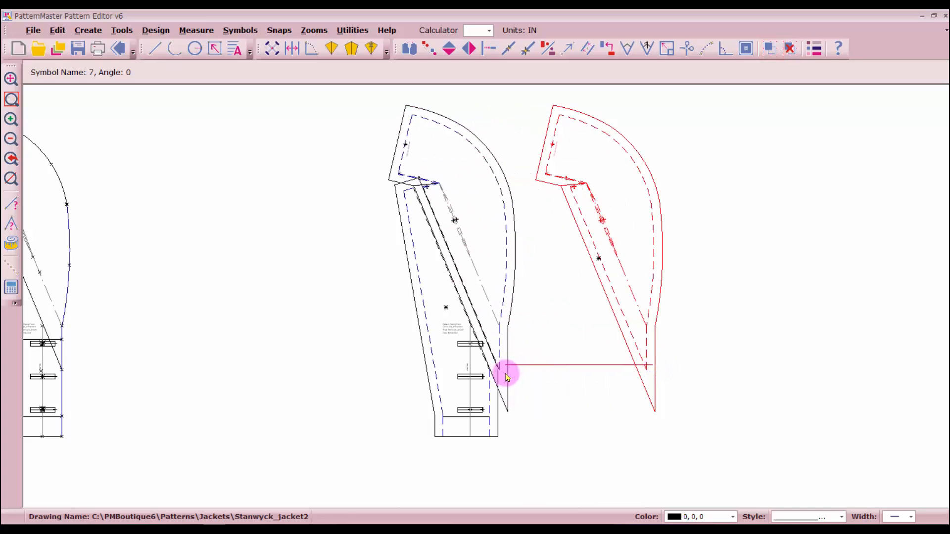
click(506, 377)
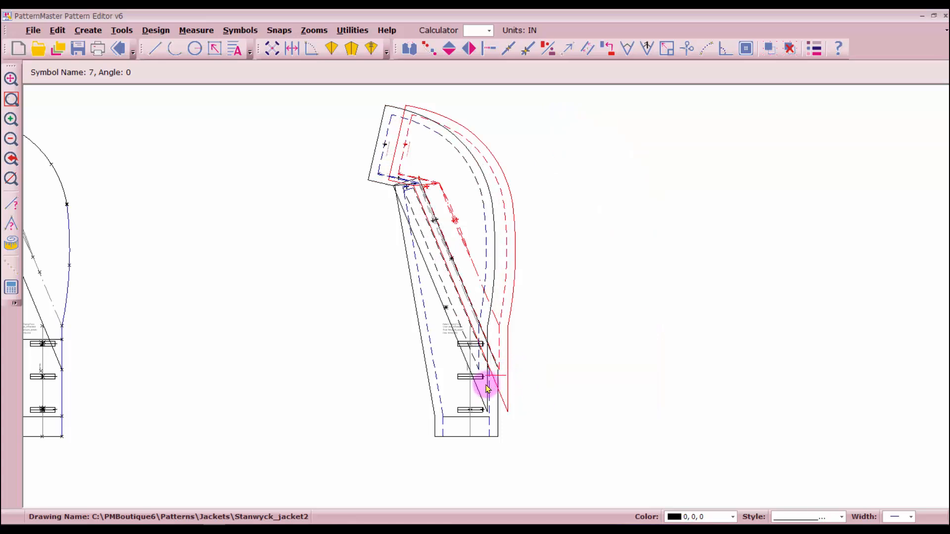
click(486, 385)
Shift the collar and lapel group over the lower facing to bring their diagonal seamlines and front edges into line.
scroll(475, 345, up, 9)
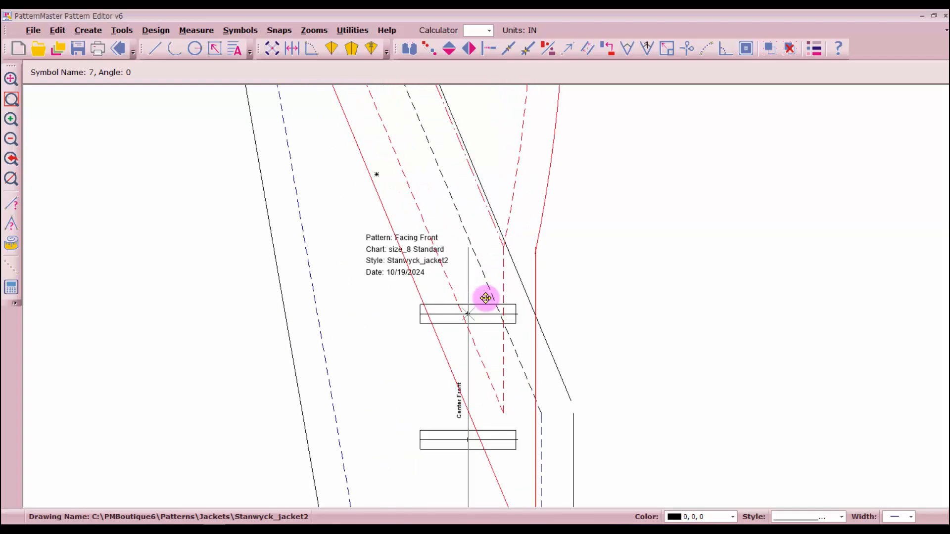
scroll(484, 297, up, 2)
scroll(485, 297, down, 4)
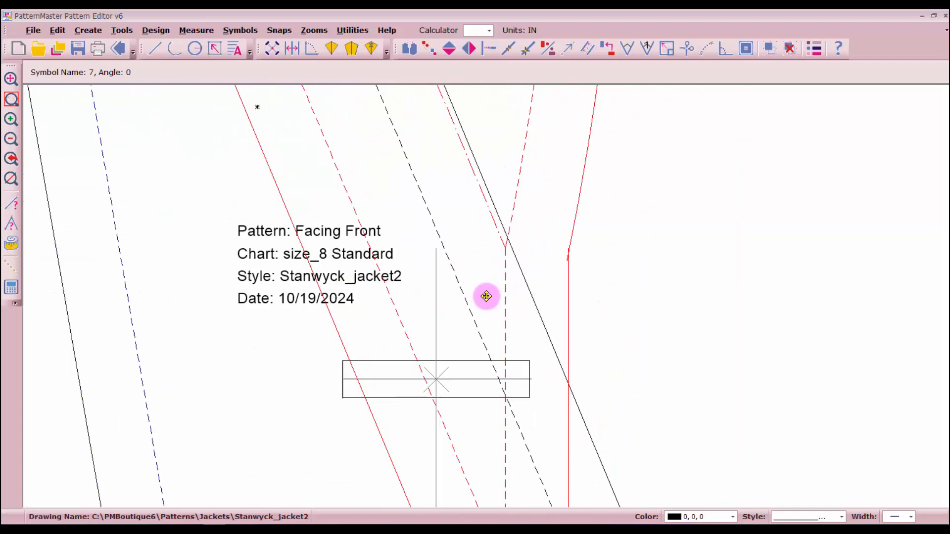
scroll(486, 296, down, 2)
click(481, 301)
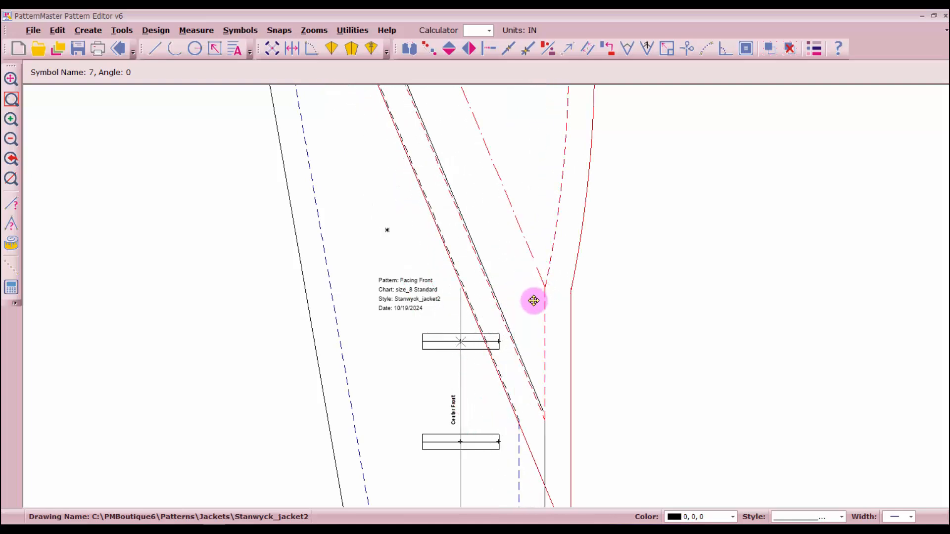
scroll(532, 299, down, 2)
click(498, 385)
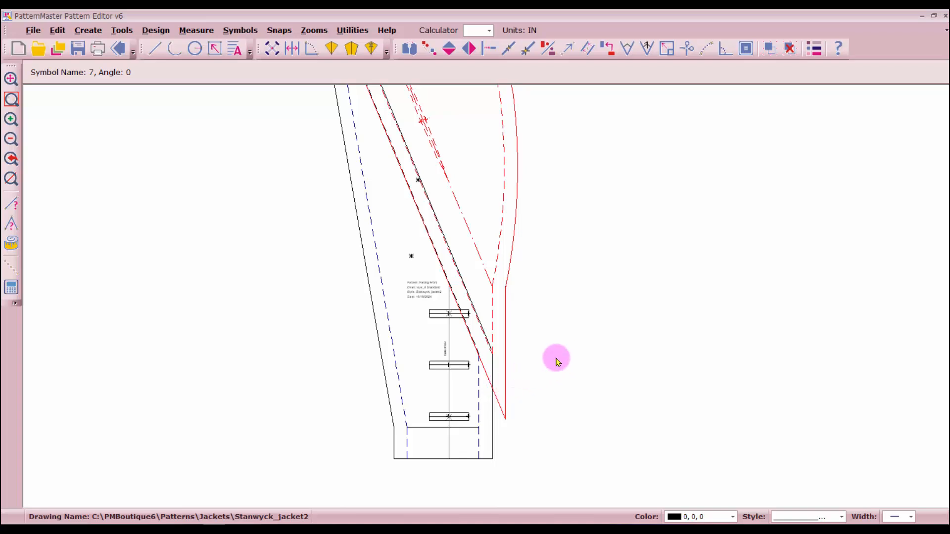
click(504, 355)
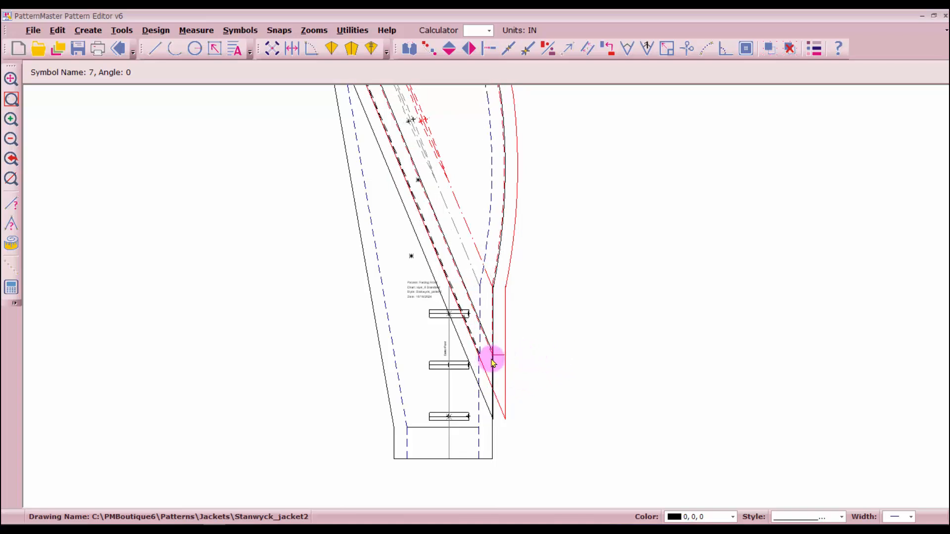
Fine-adjust the collar and lapel group so its front seam allowance line coincides with the lower facing's front edge.
scroll(503, 394, up, 5)
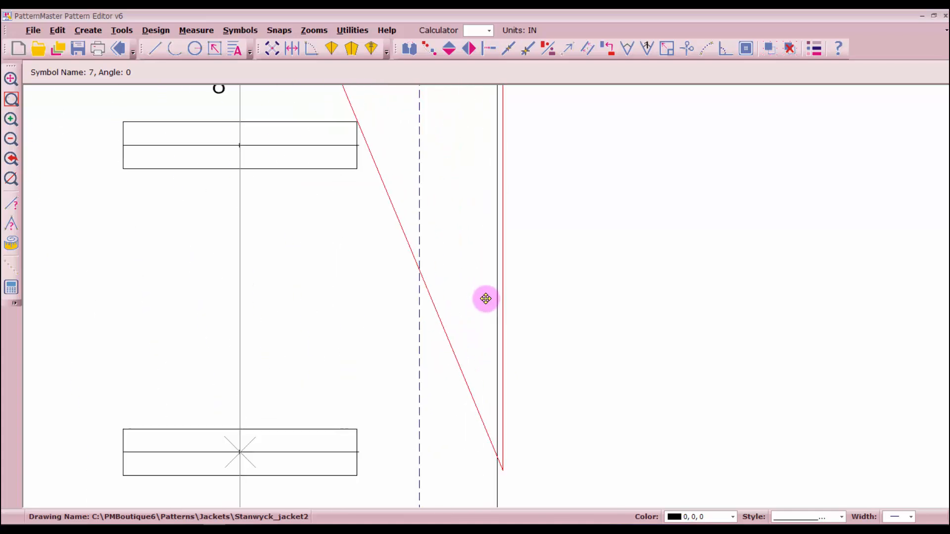
scroll(486, 299, up, 2)
click(487, 294)
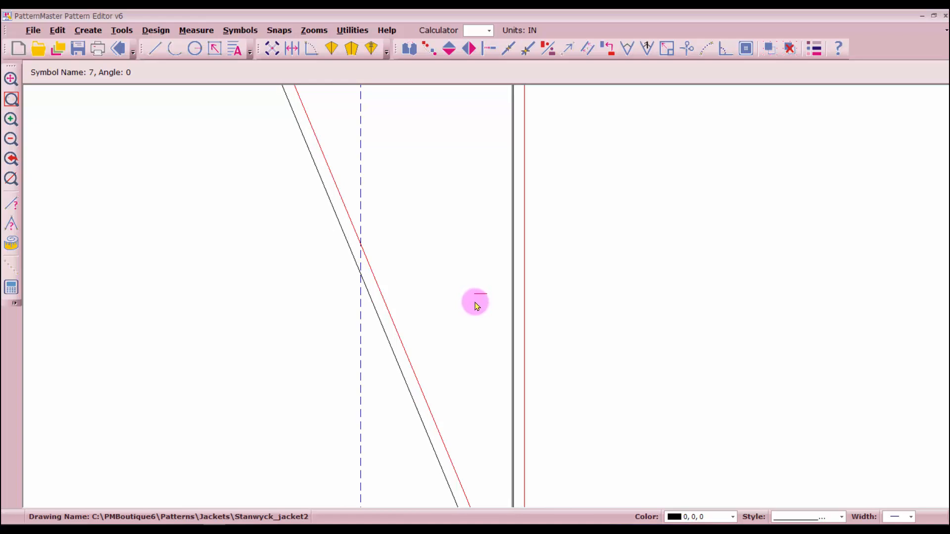
click(475, 305)
scroll(486, 296, down, 2)
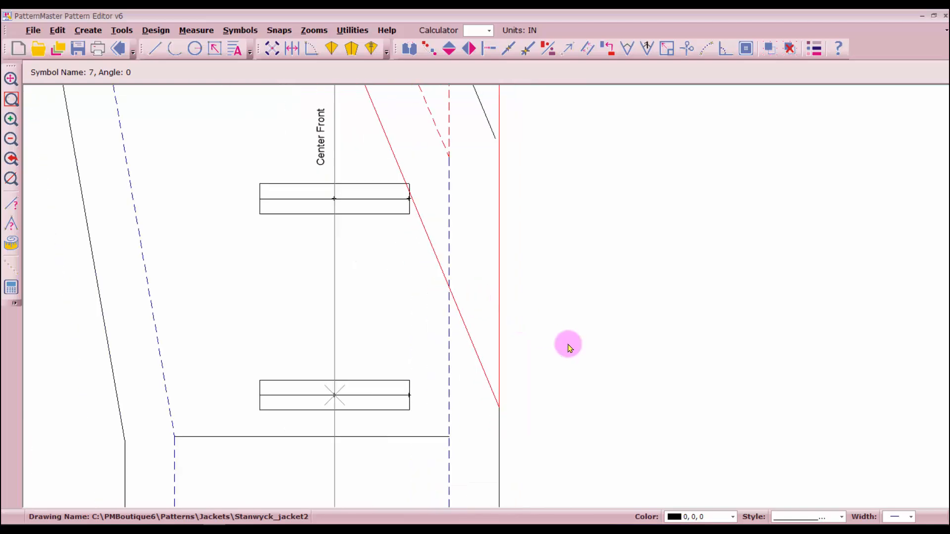
scroll(496, 300, down, 3)
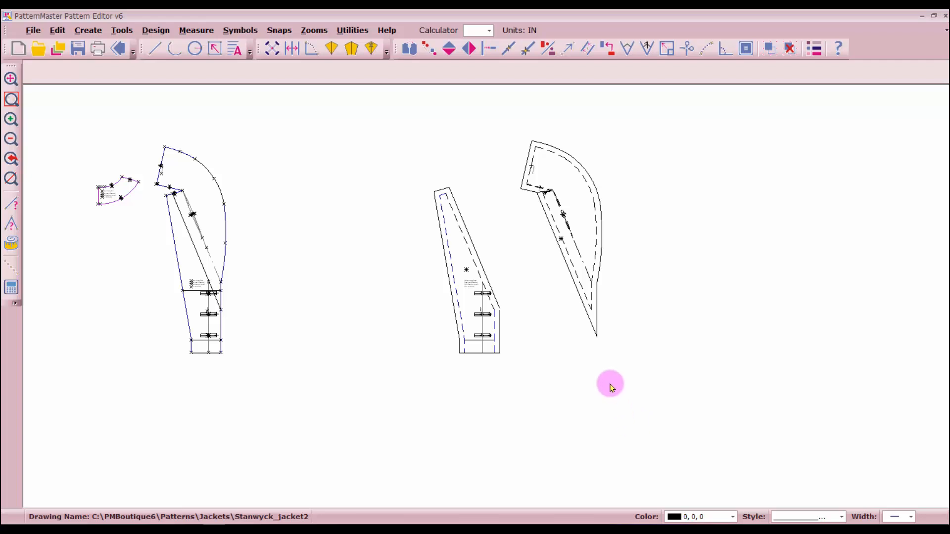
Move the collar and lapel group back onto the lower facing with matching dashed diagonal seamlines, and examine the seam's upper end.
click(586, 230)
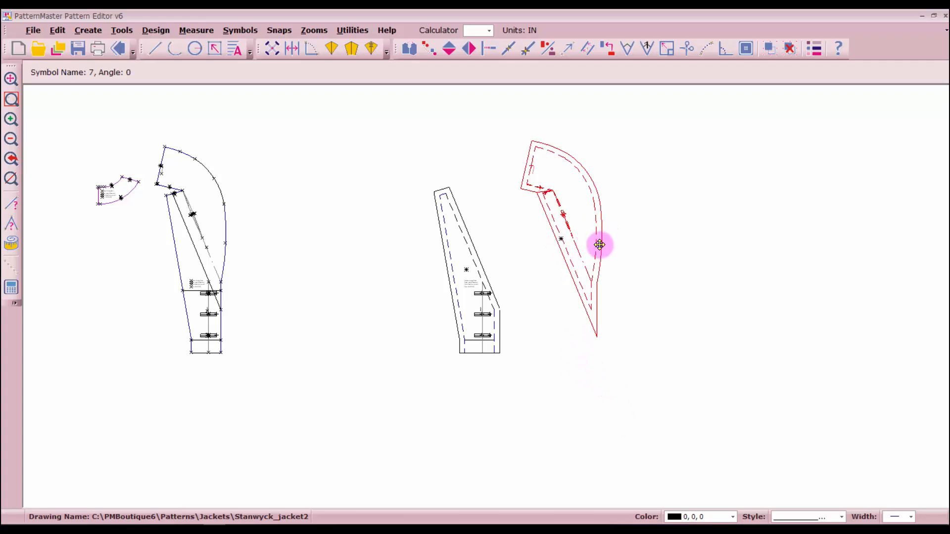
drag(599, 245, 467, 249)
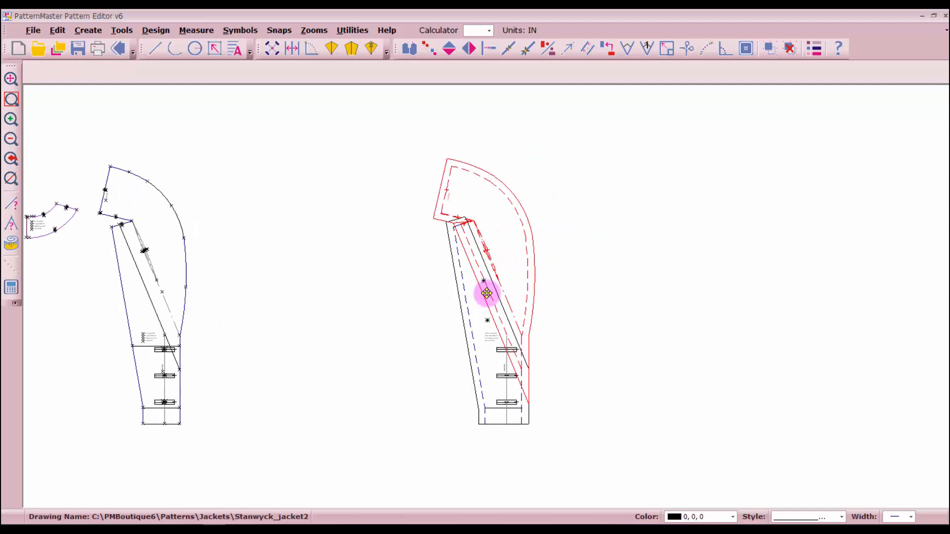
scroll(486, 293, up, 8)
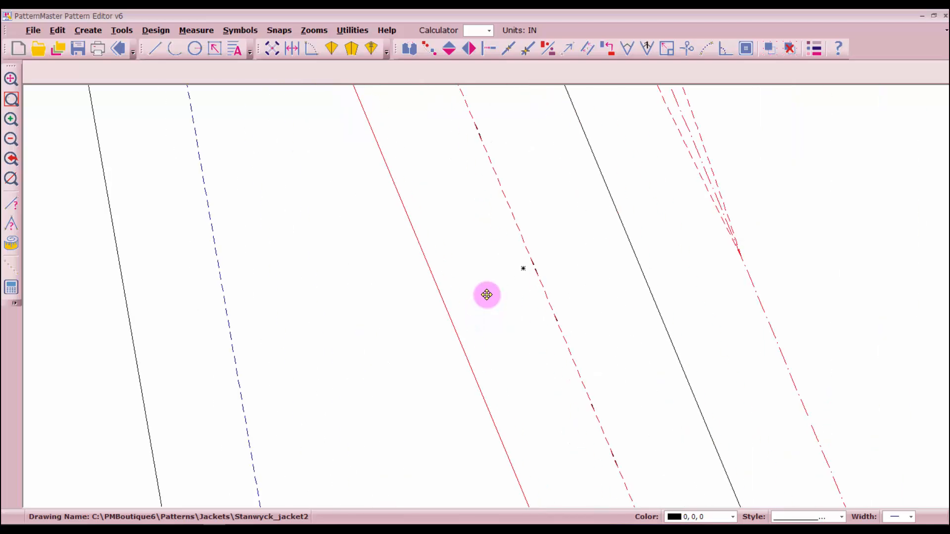
scroll(487, 296, up, 3)
scroll(487, 296, down, 8)
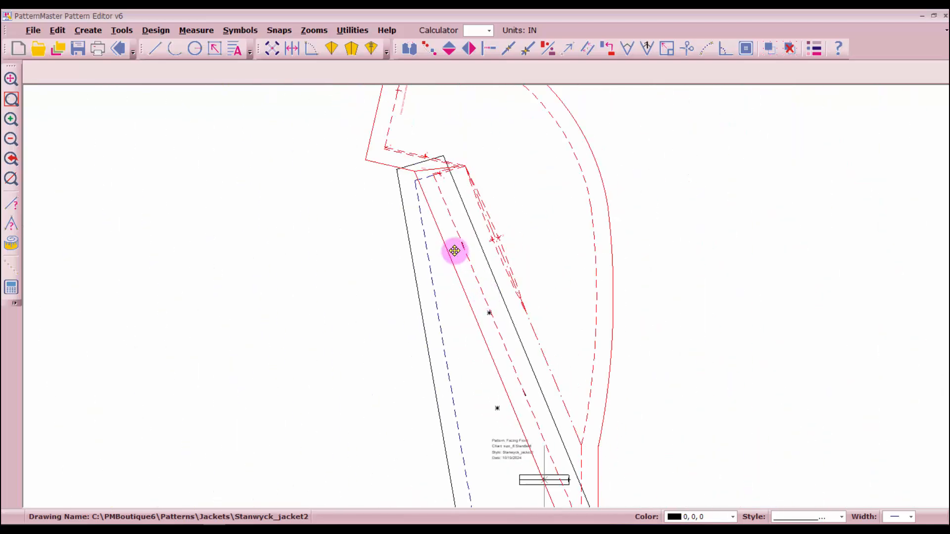
scroll(484, 294, up, 5)
scroll(481, 295, up, 4)
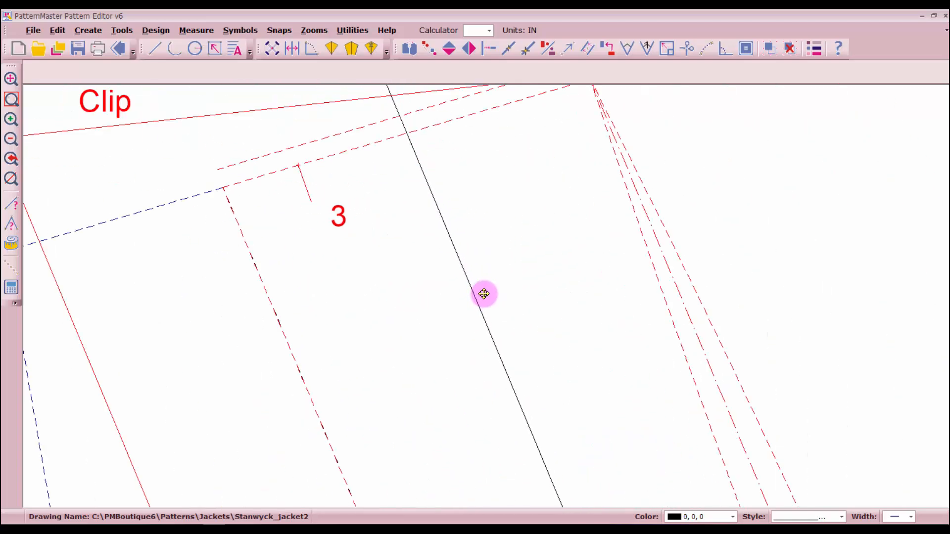
scroll(485, 294, down, 3)
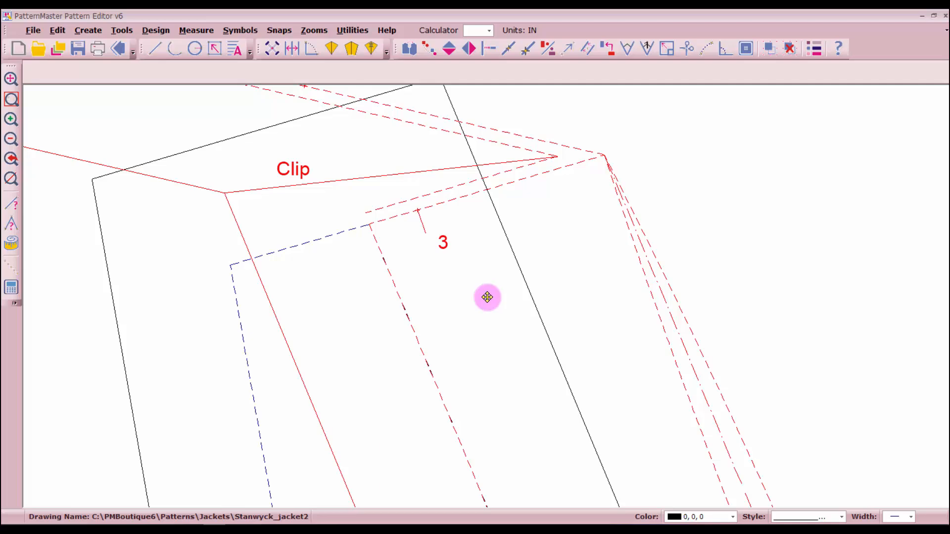
scroll(488, 297, down, 4)
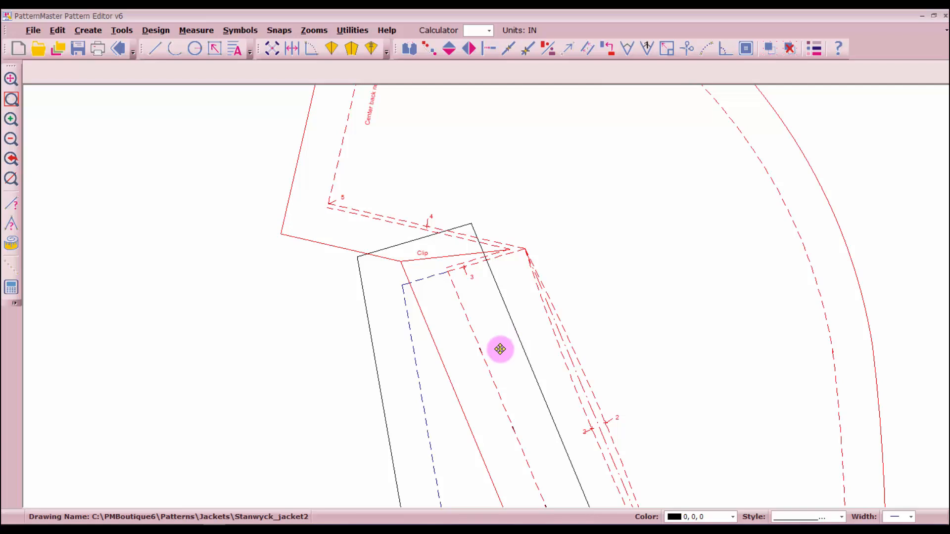
Move the collar and lapel group aside and back again, aligning it with the upper corner of the lower facing's dashed seamline.
drag(495, 356, 720, 355)
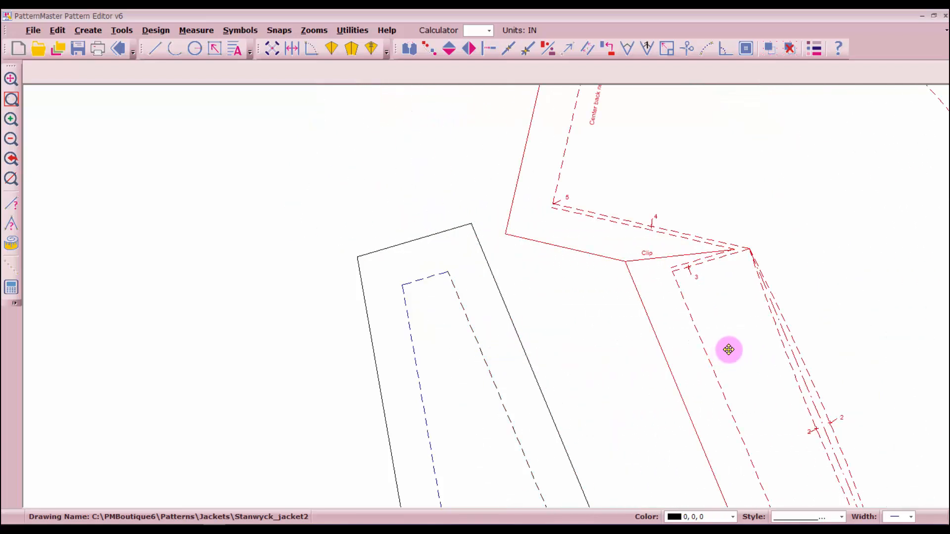
click(729, 350)
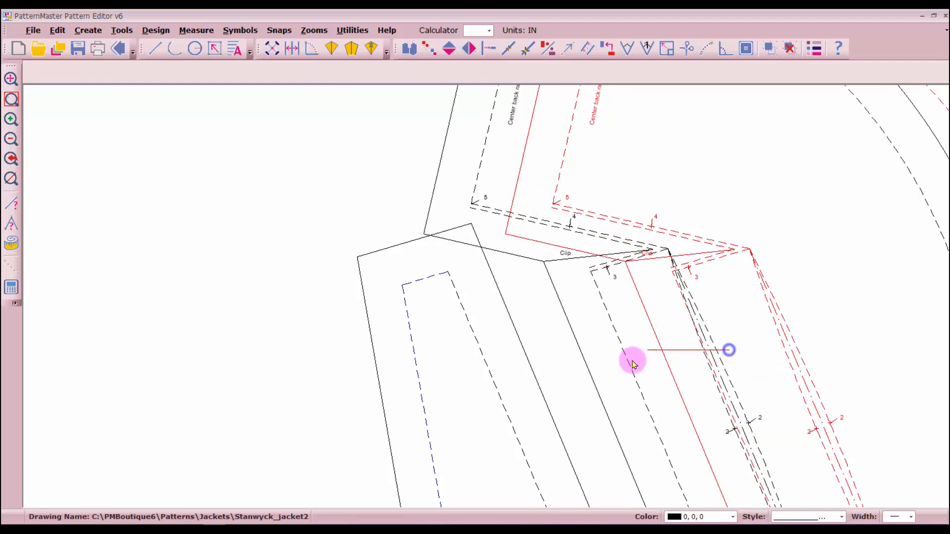
click(496, 385)
scroll(481, 291, up, 5)
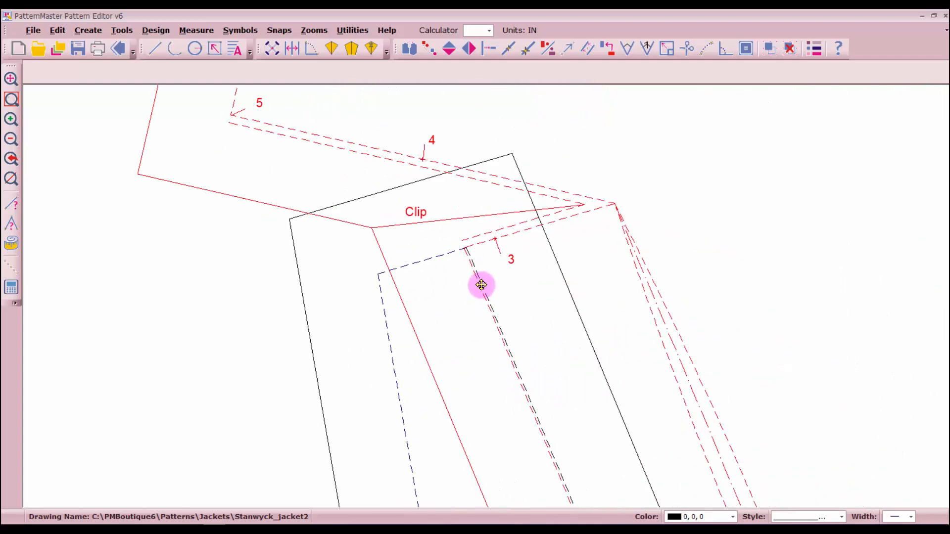
scroll(483, 303, up, 3)
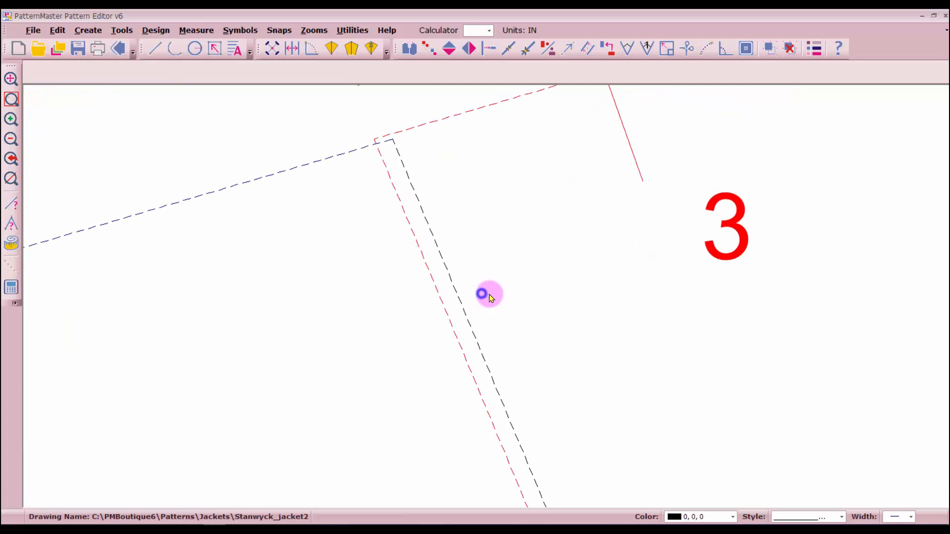
click(489, 296)
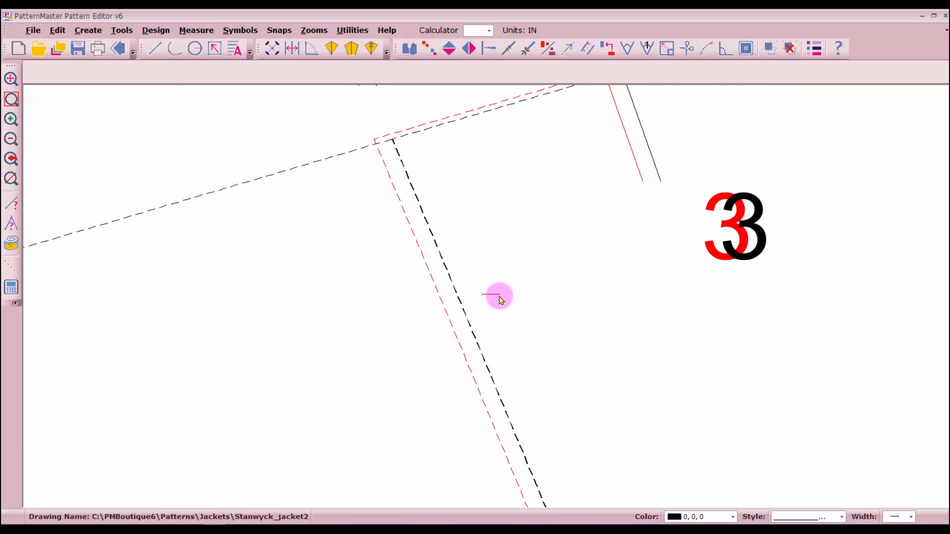
Inspect the full overlap of the two pieces and move the collar and lapel group clear to the lower facing's right.
scroll(485, 297, down, 8)
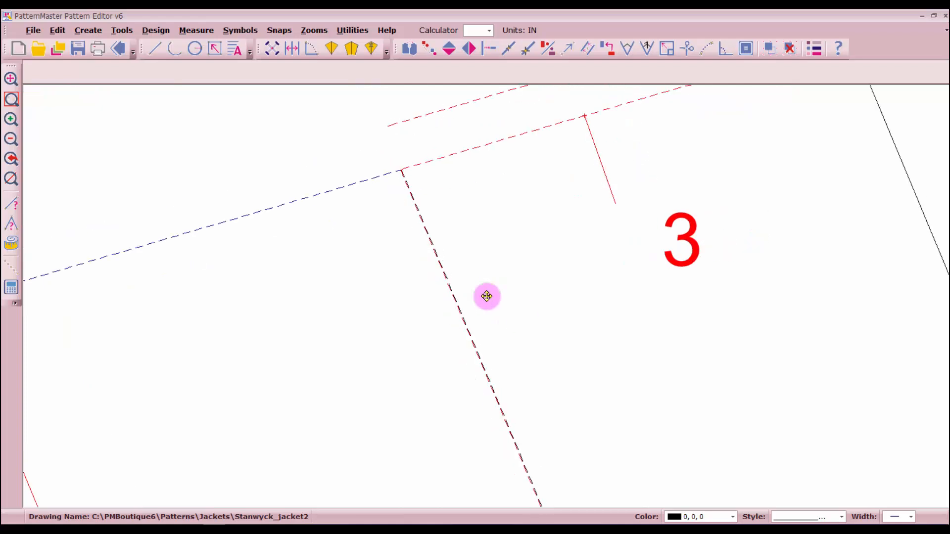
scroll(490, 376, down, 10)
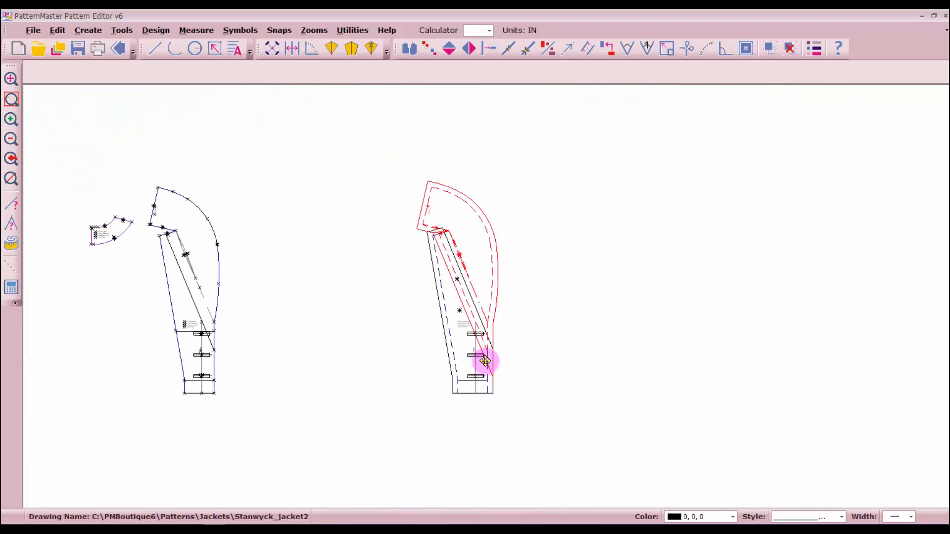
scroll(480, 277, up, 4)
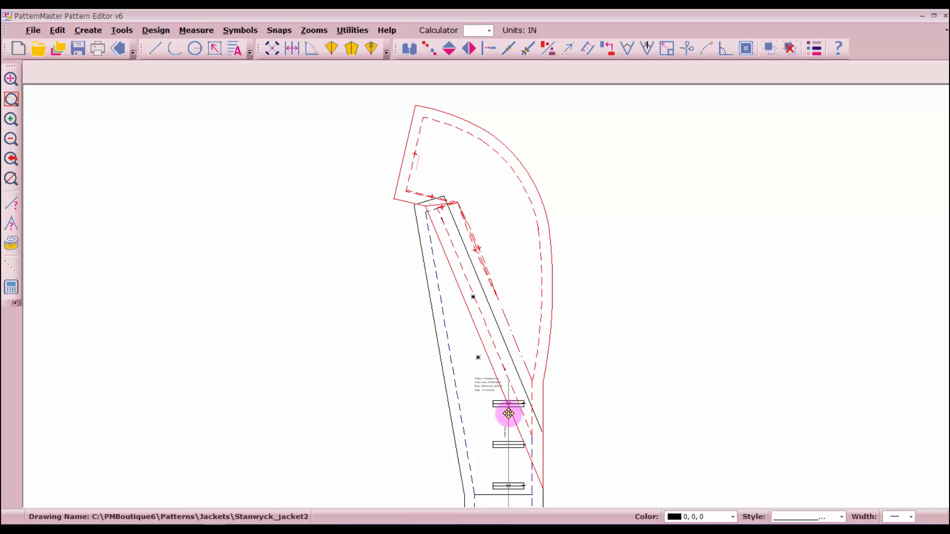
click(517, 285)
click(762, 285)
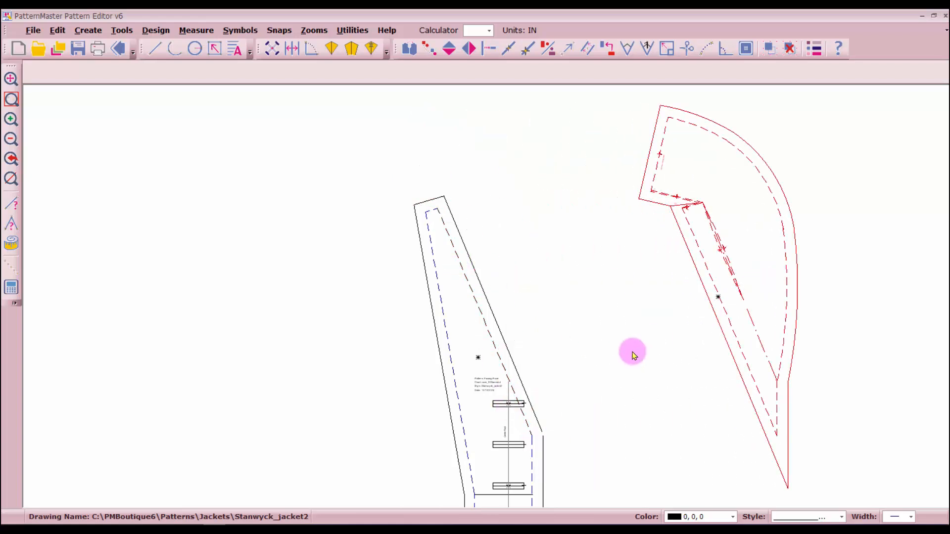